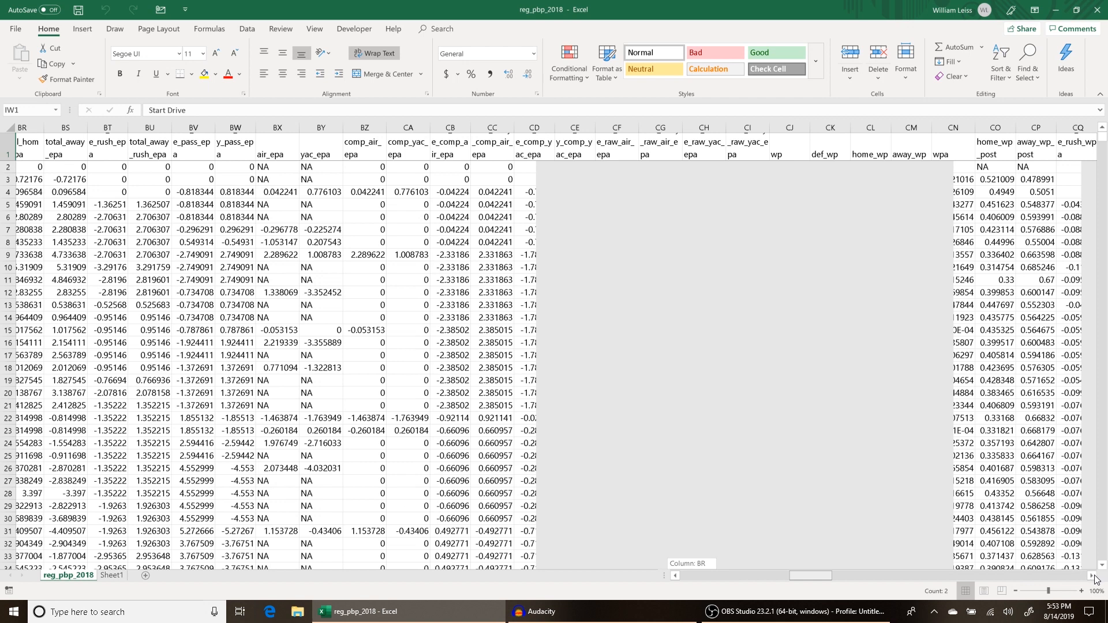
Review the drive table headers on Sheet1, from Game ID through Off Home or Away.
click(1009, 144)
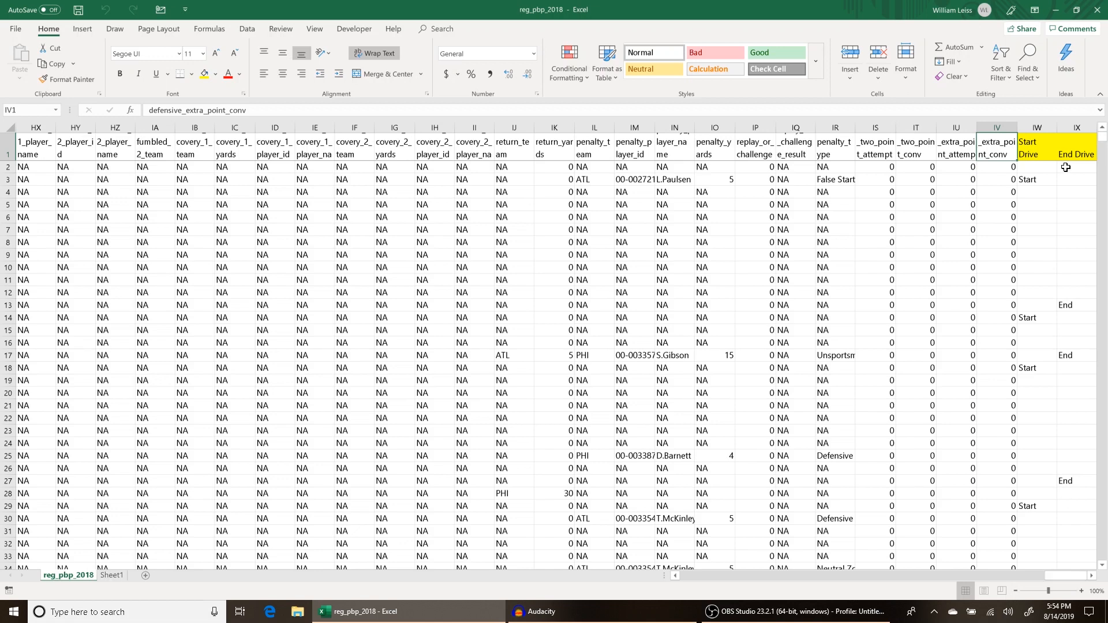
key(ctrl+Page_Down)
click(90, 157)
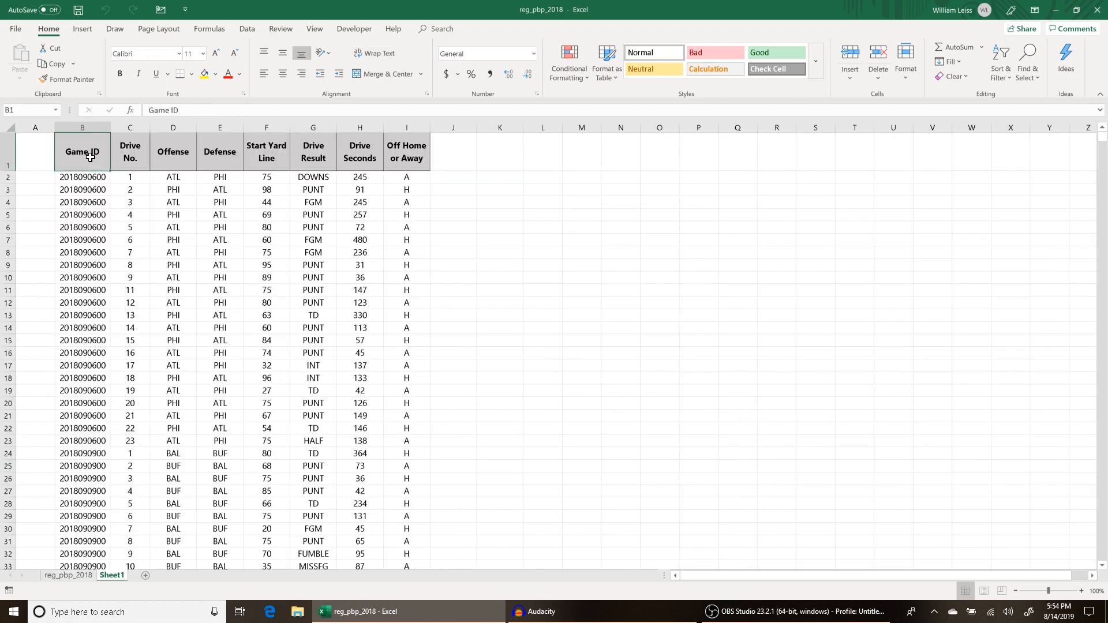
click(137, 151)
click(157, 153)
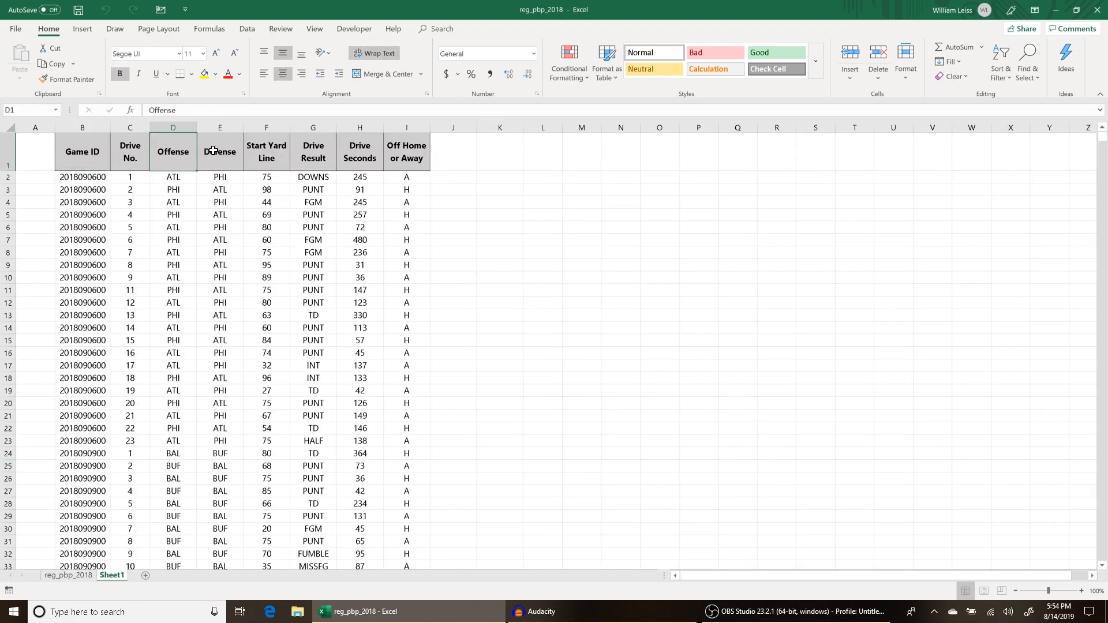
click(213, 151)
click(257, 153)
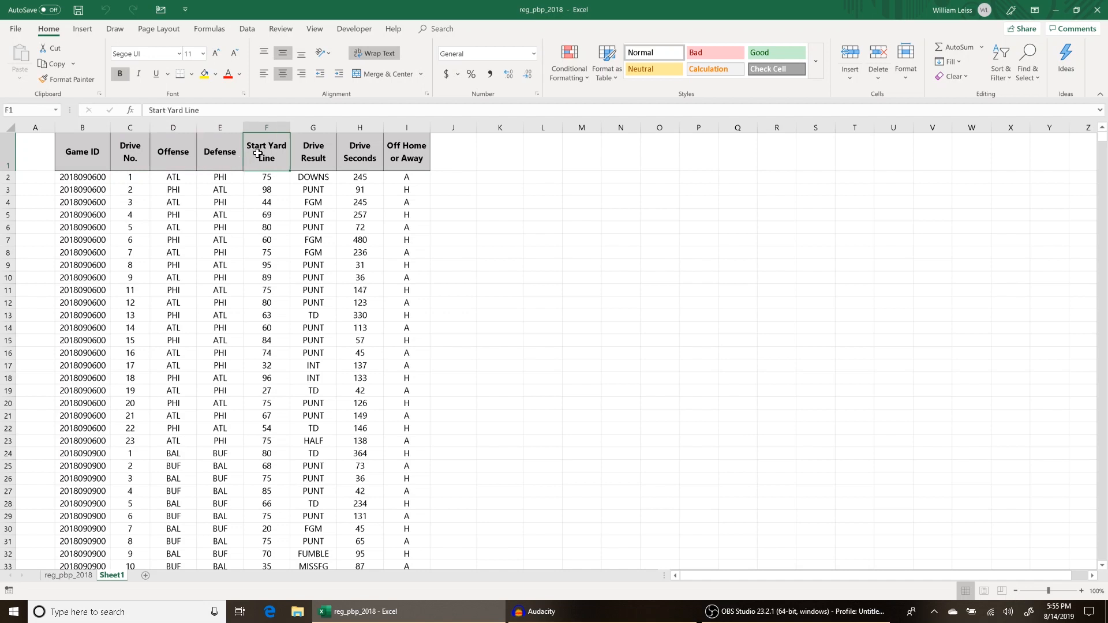
click(309, 153)
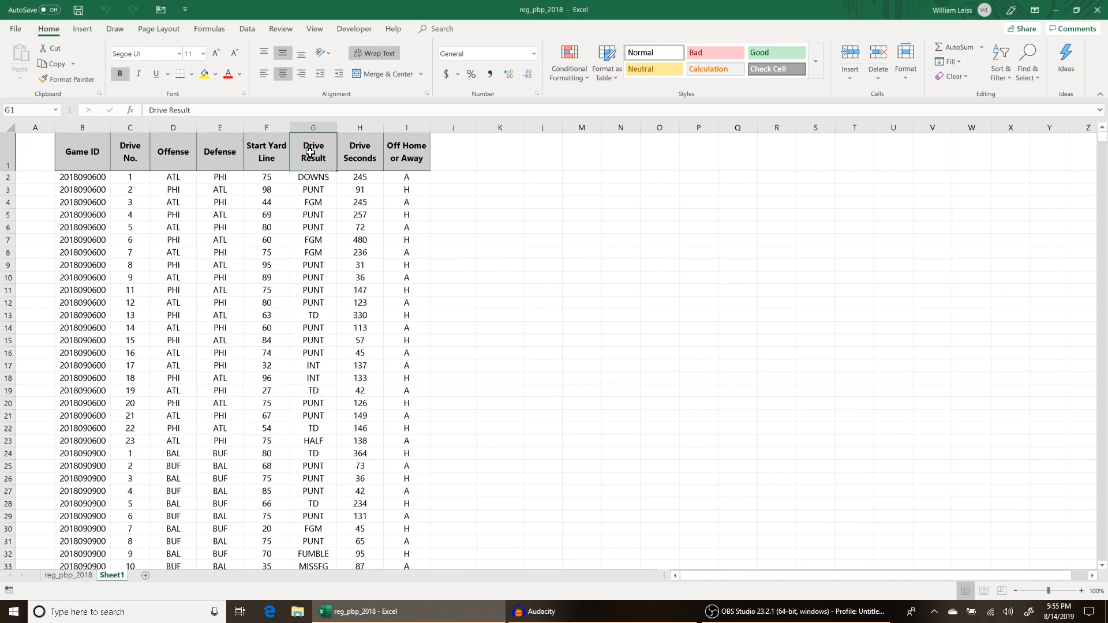
click(357, 159)
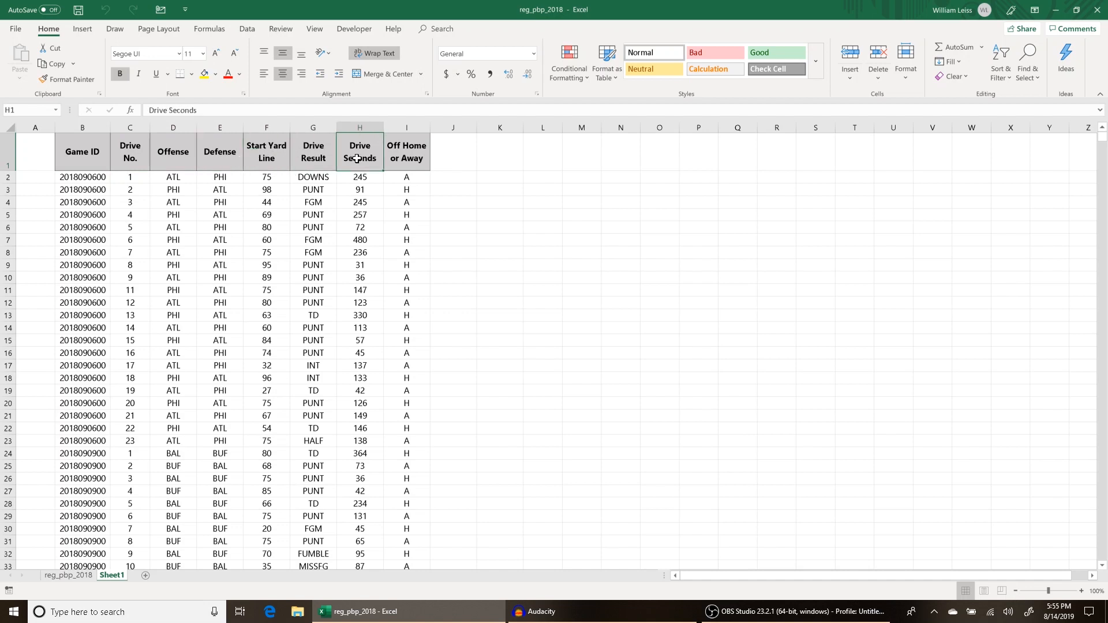
click(393, 156)
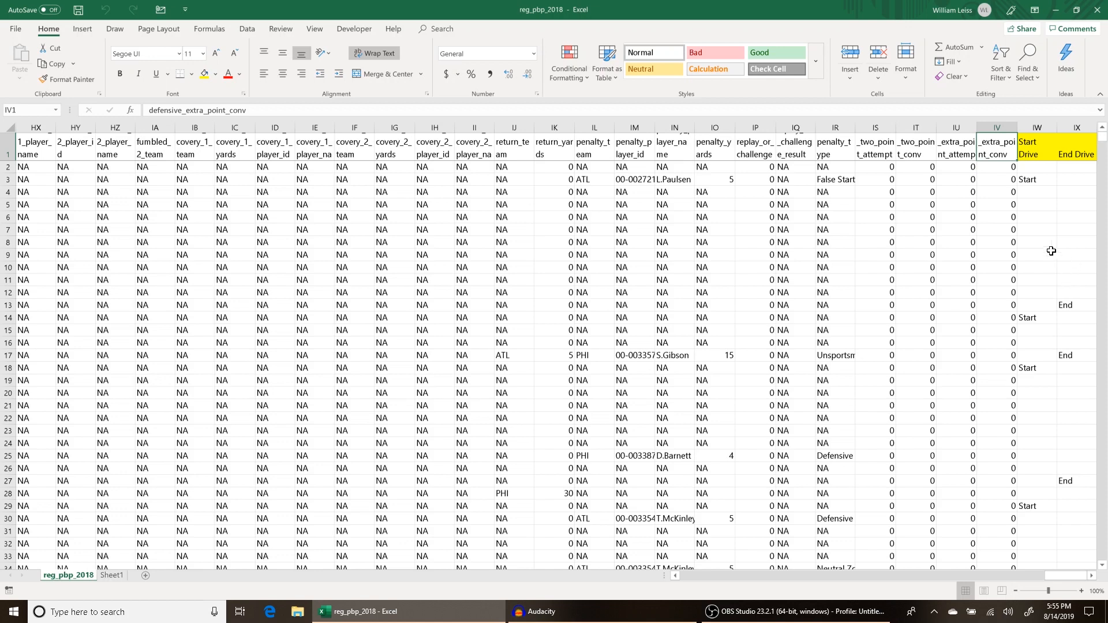
Examine the Start Drive and End Drive columns on reg_pbp_2018 and their first Start and End entries.
click(1033, 150)
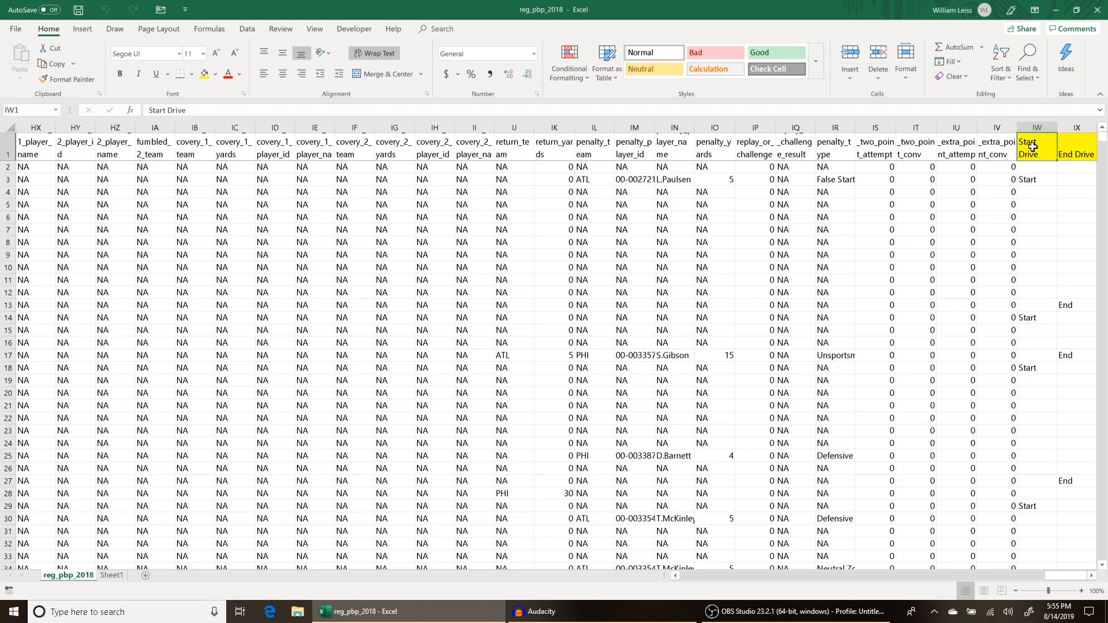
click(1034, 182)
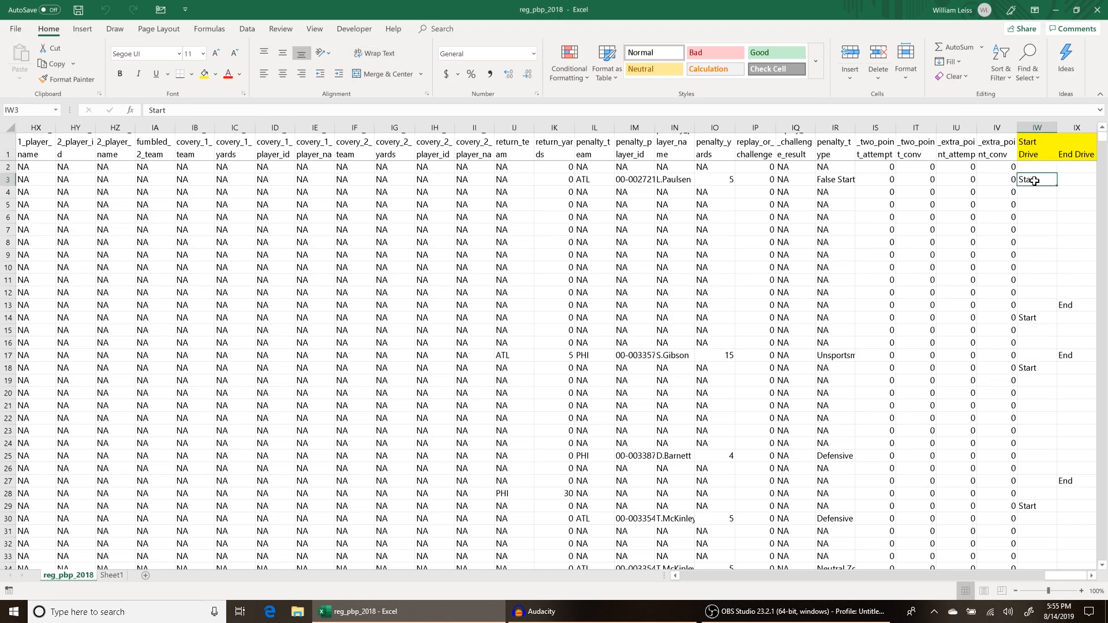
click(1070, 151)
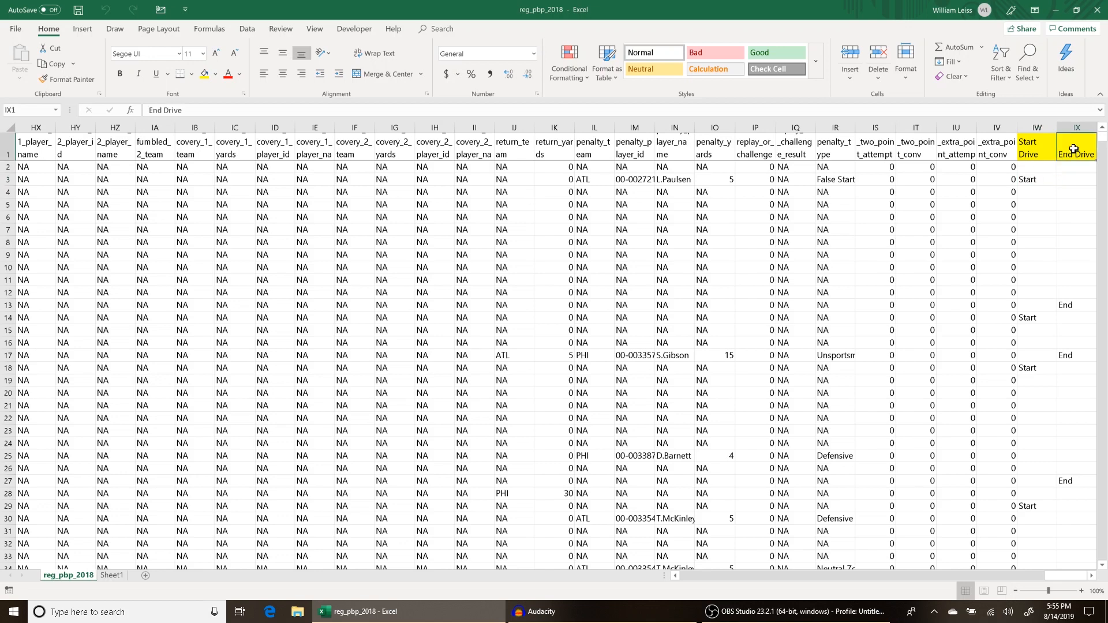
click(1077, 304)
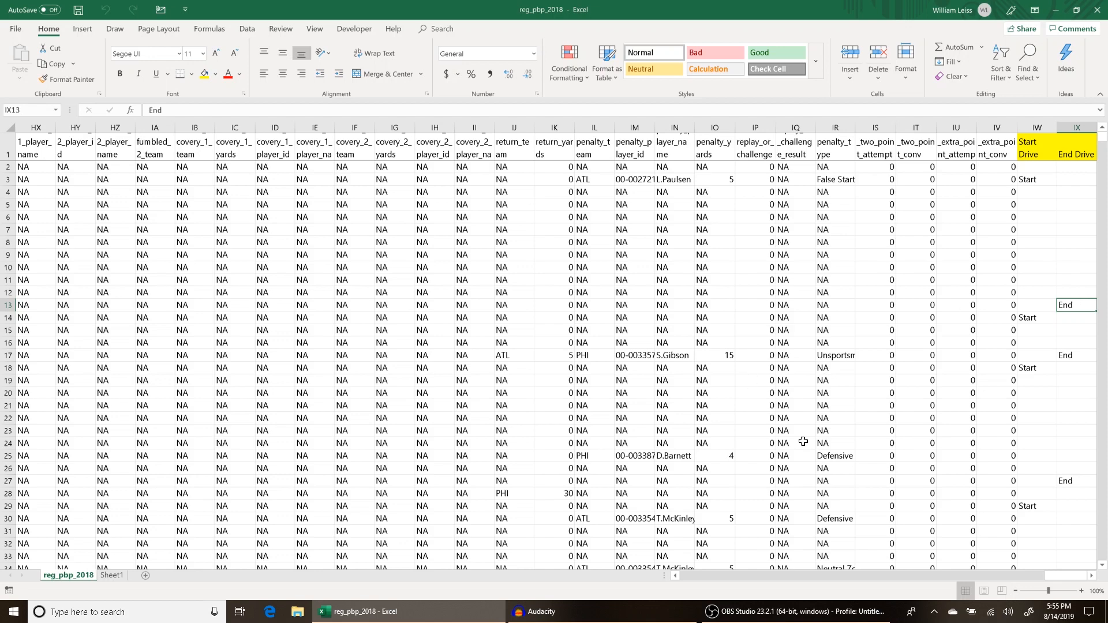
Add filters to the Sheet1 header row, Game ID through Off Home or Away, and open the Drive Result filter.
click(119, 577)
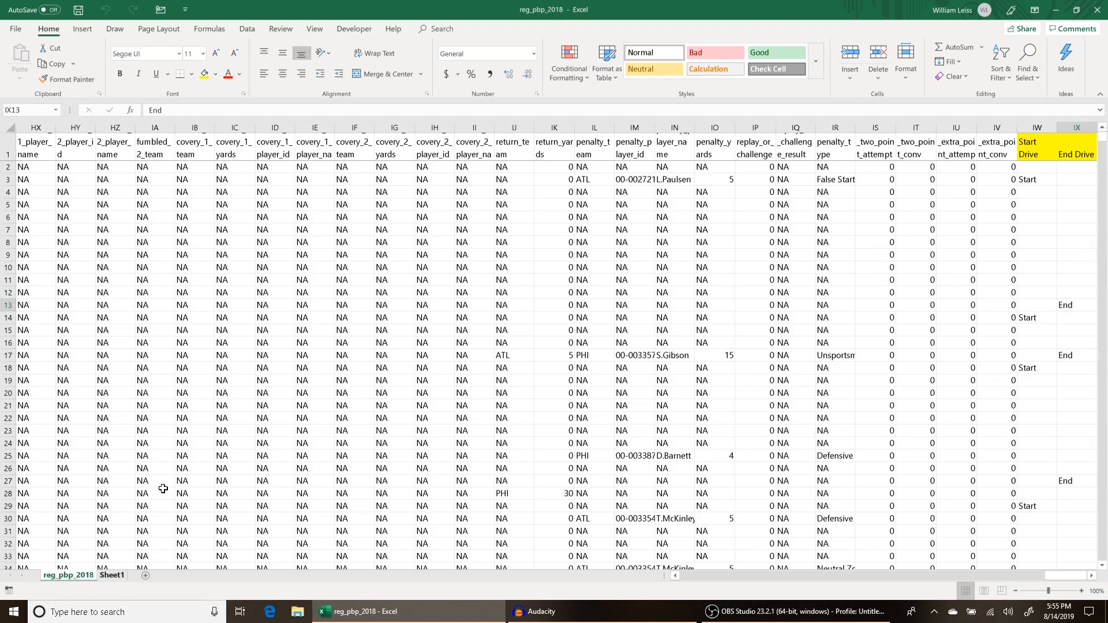
click(247, 28)
click(501, 58)
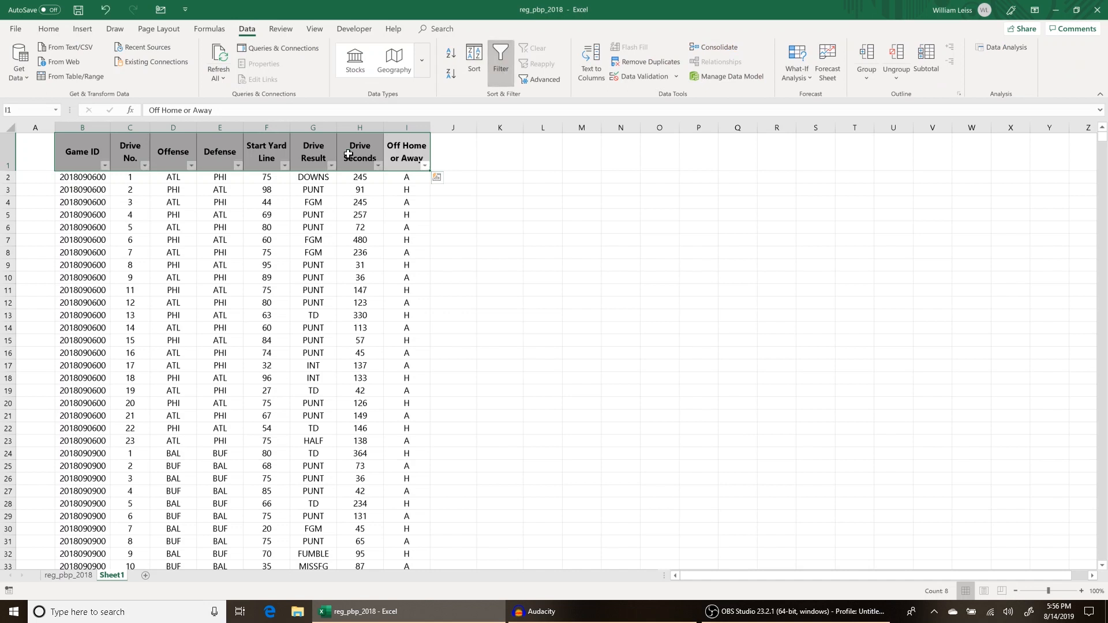
click(331, 166)
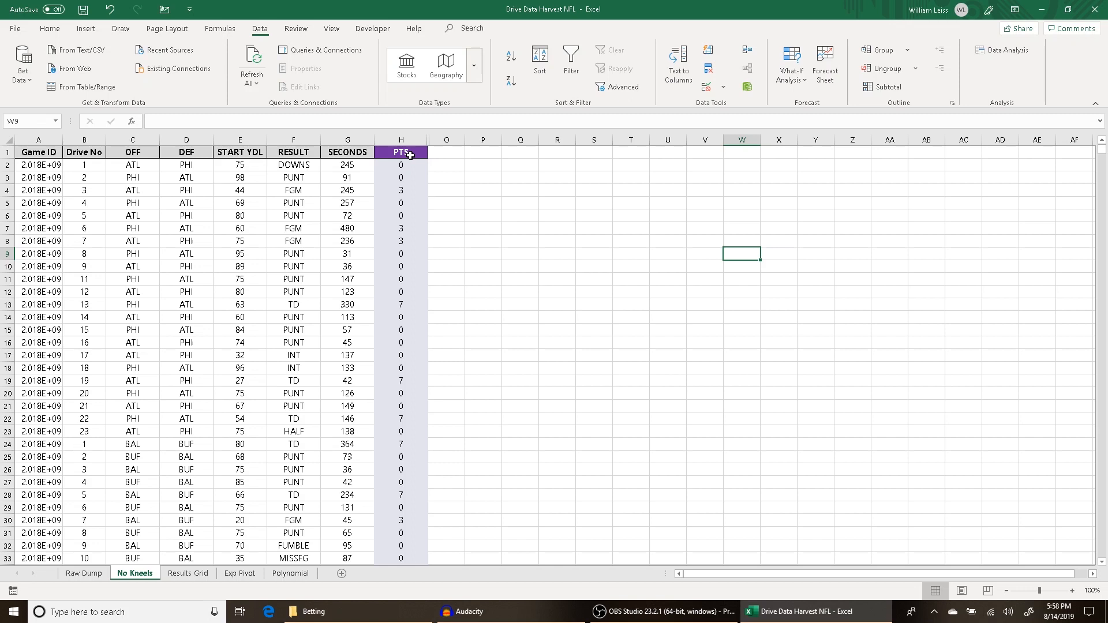
Inspect the PTS formula in H4 of No Kneels and the average and count of PTS columns on Exp Pivot.
click(412, 191)
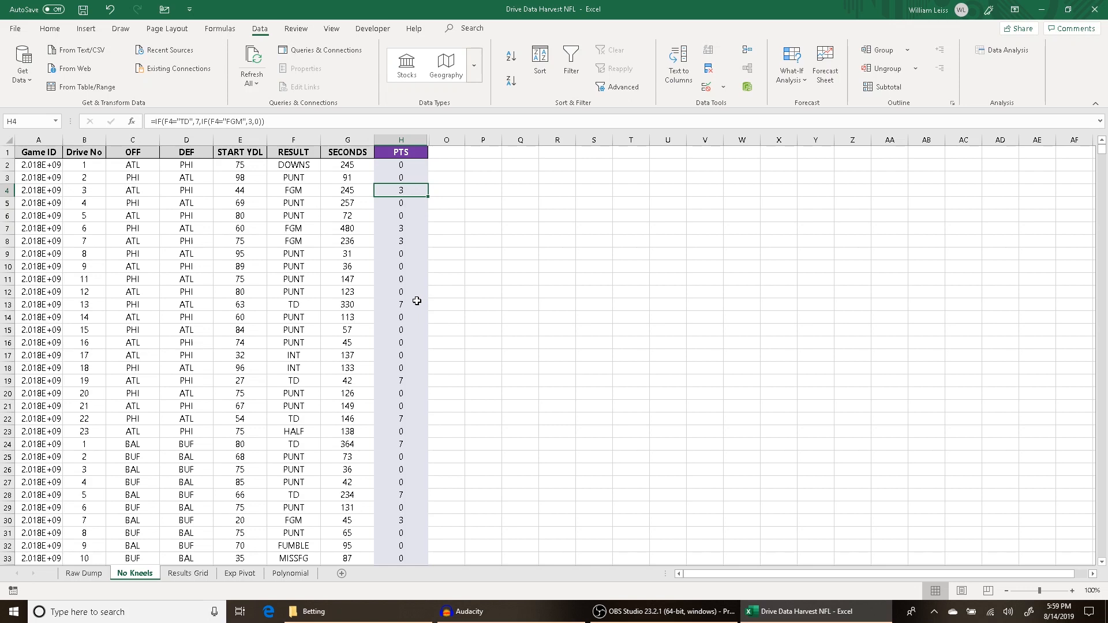
click(239, 573)
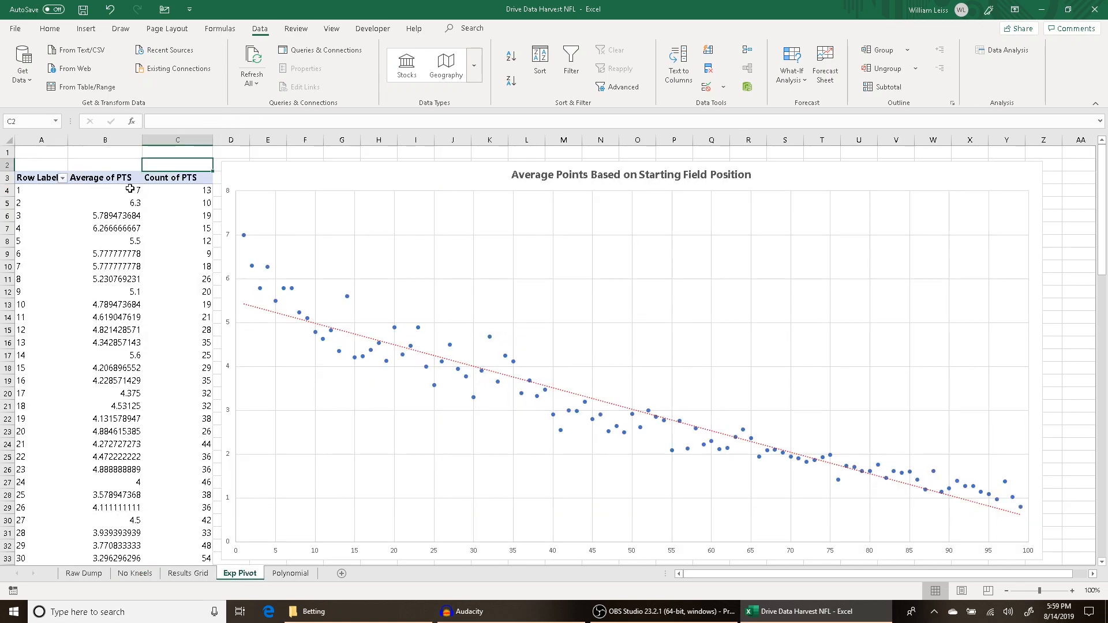
click(41, 140)
click(194, 140)
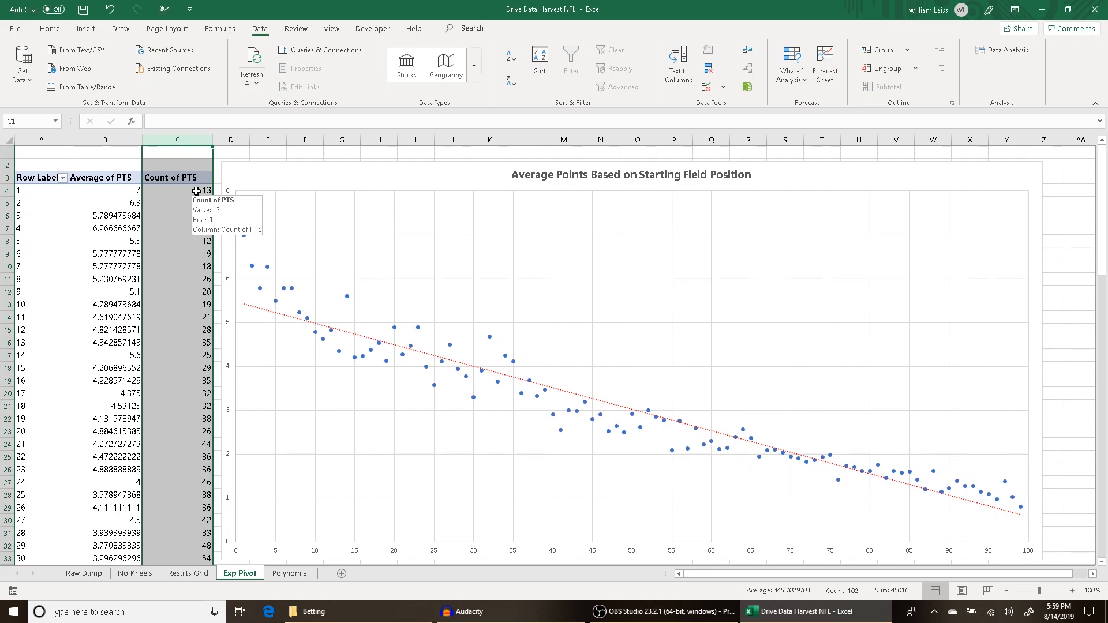
click(121, 194)
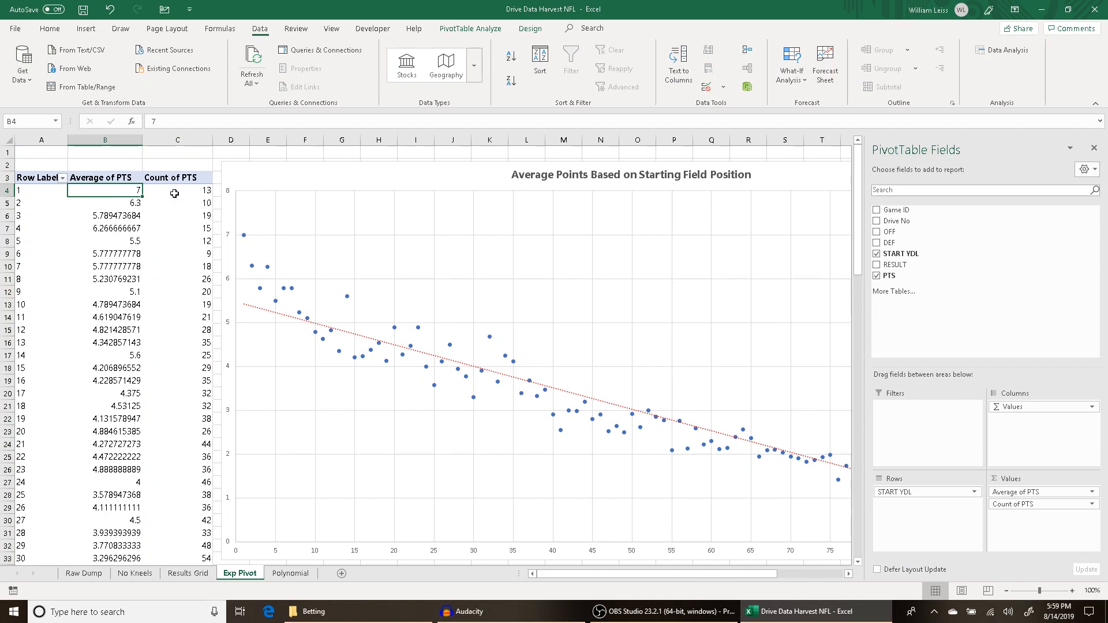
Examine the pivot's PTS counts for starting yard lines 75 and 80 and the average for 80, and close the pivot field list.
scroll(175, 193, down, 20)
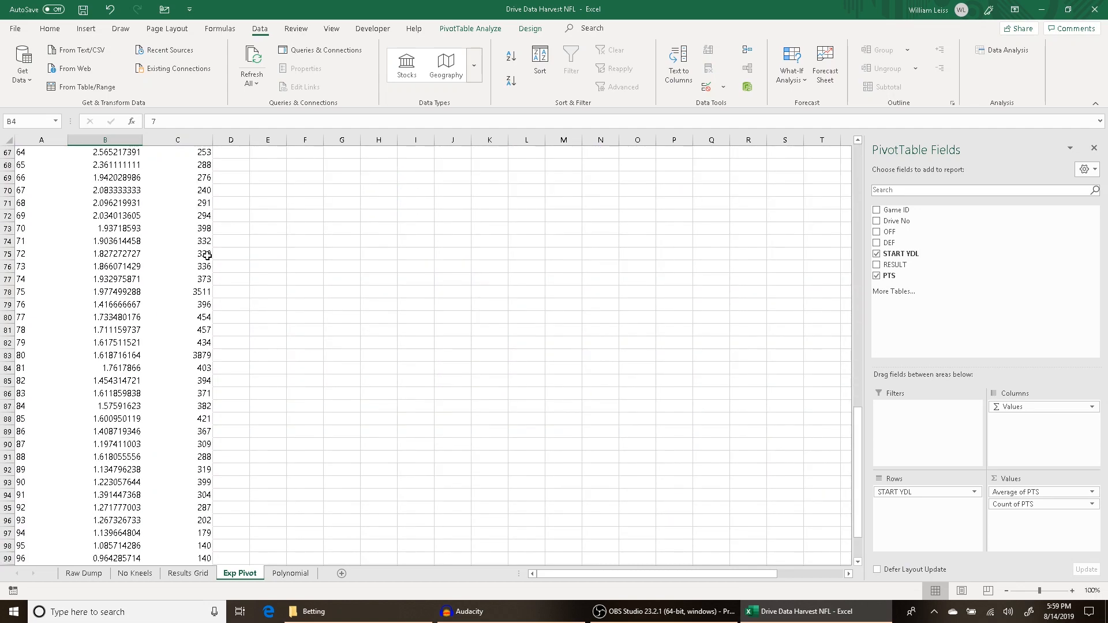
mouse_move(195, 293)
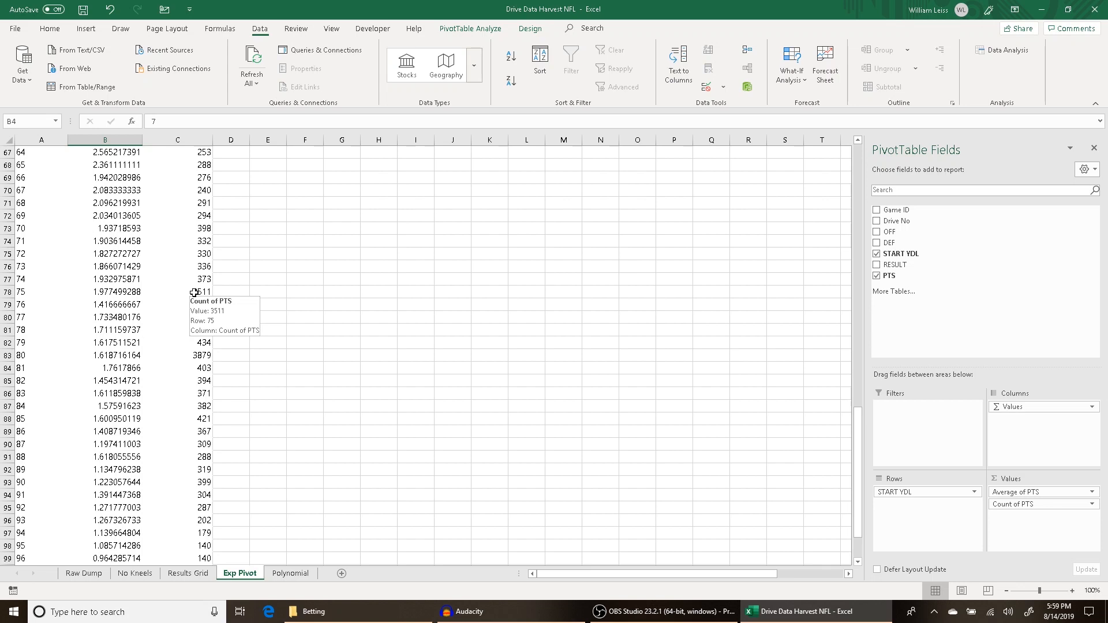
click(195, 292)
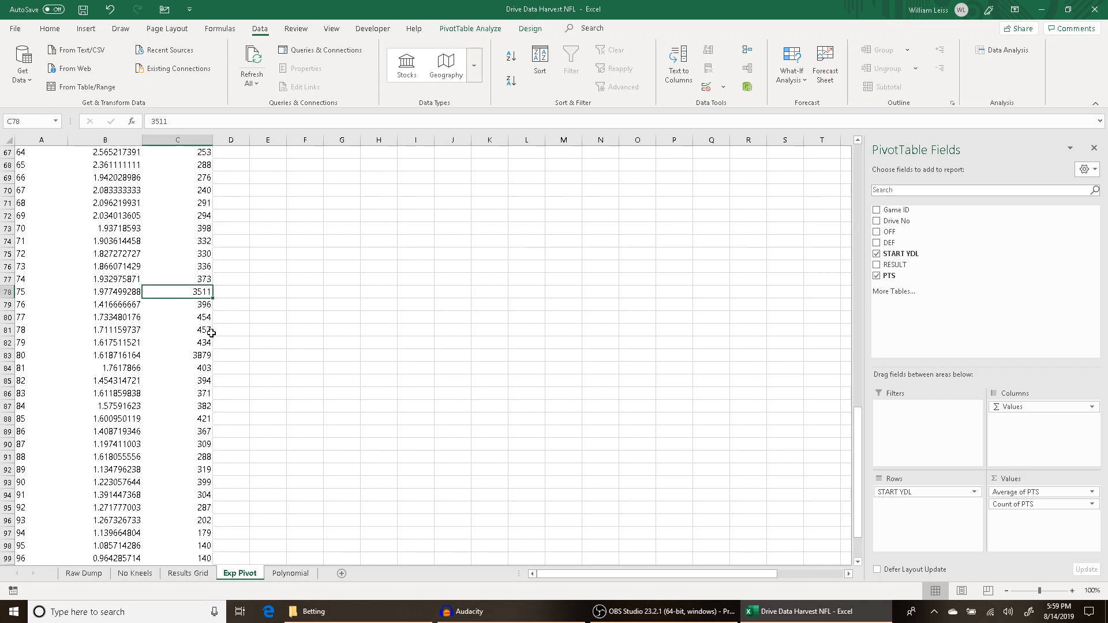
click(206, 354)
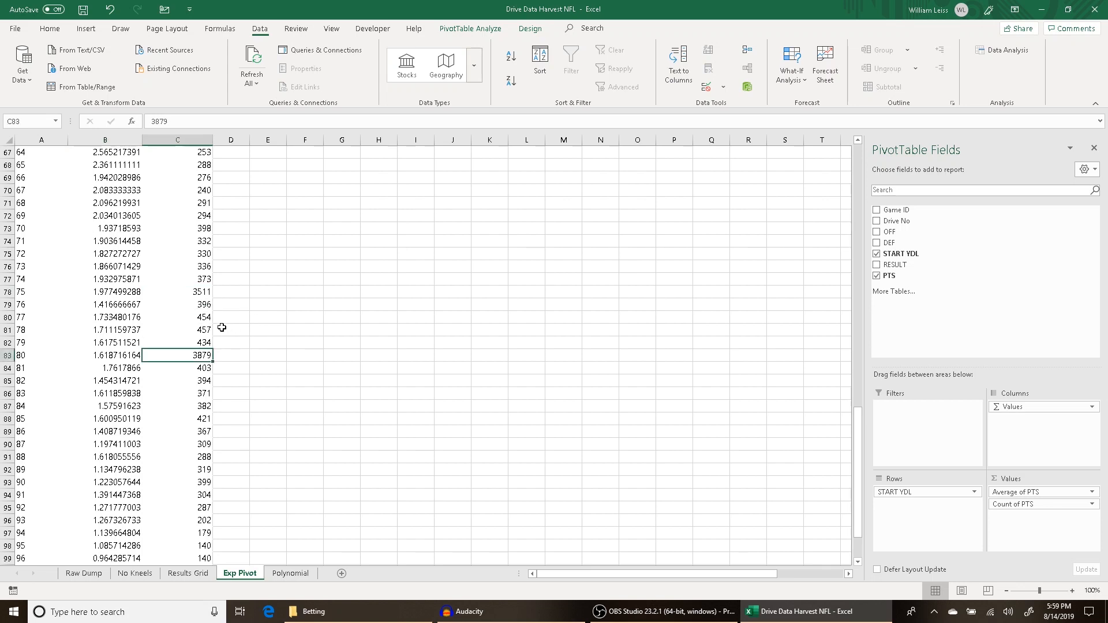
mouse_move(131, 355)
click(120, 356)
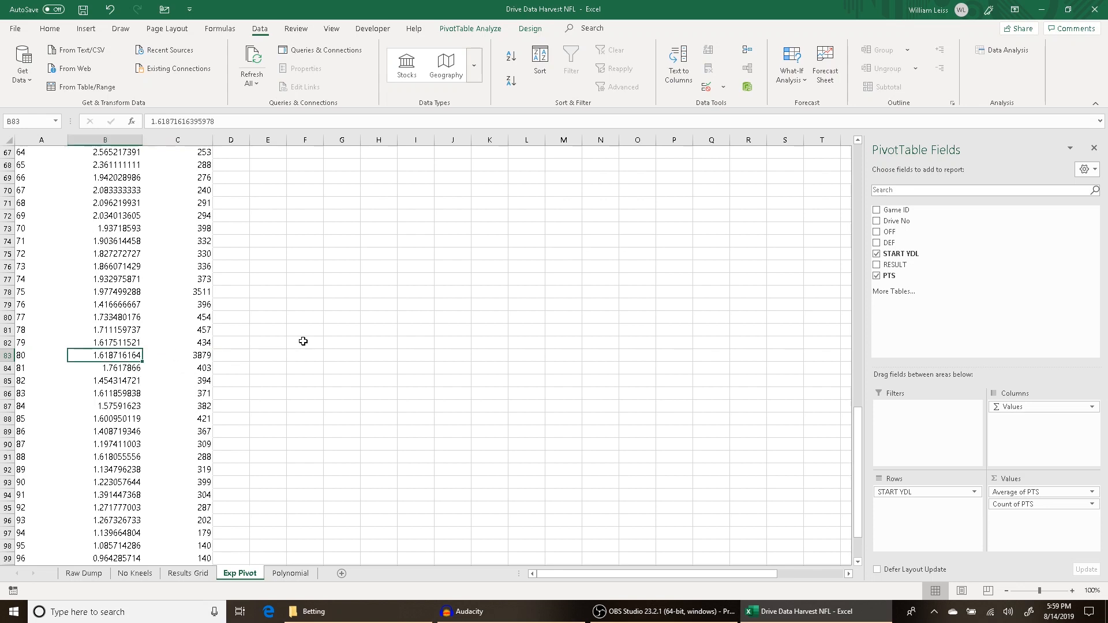
mouse_move(205, 354)
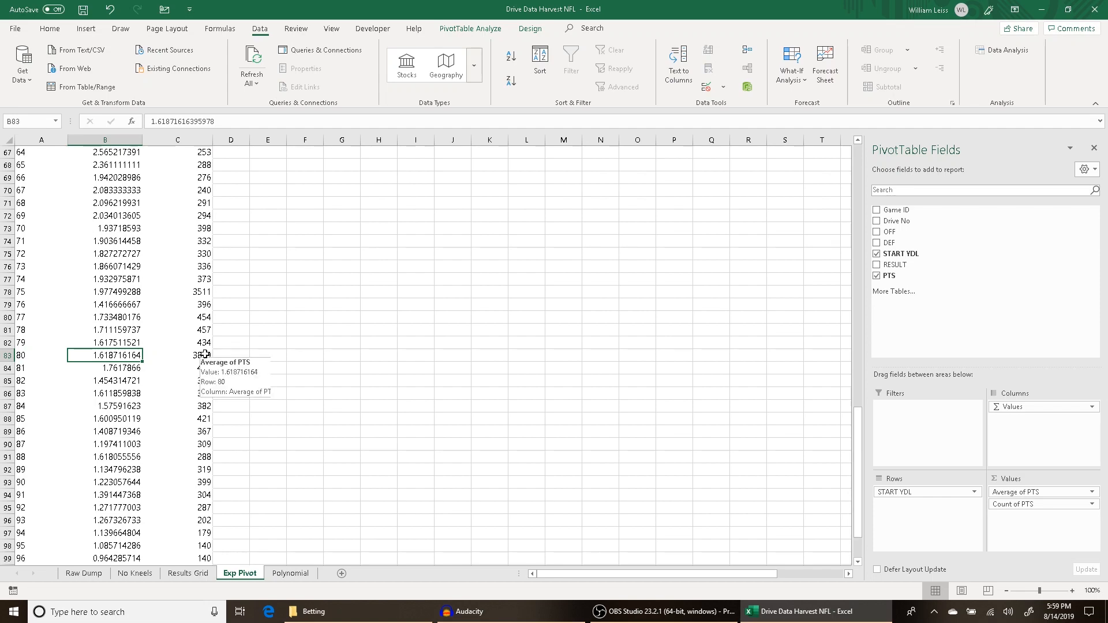
scroll(203, 355, up, 10)
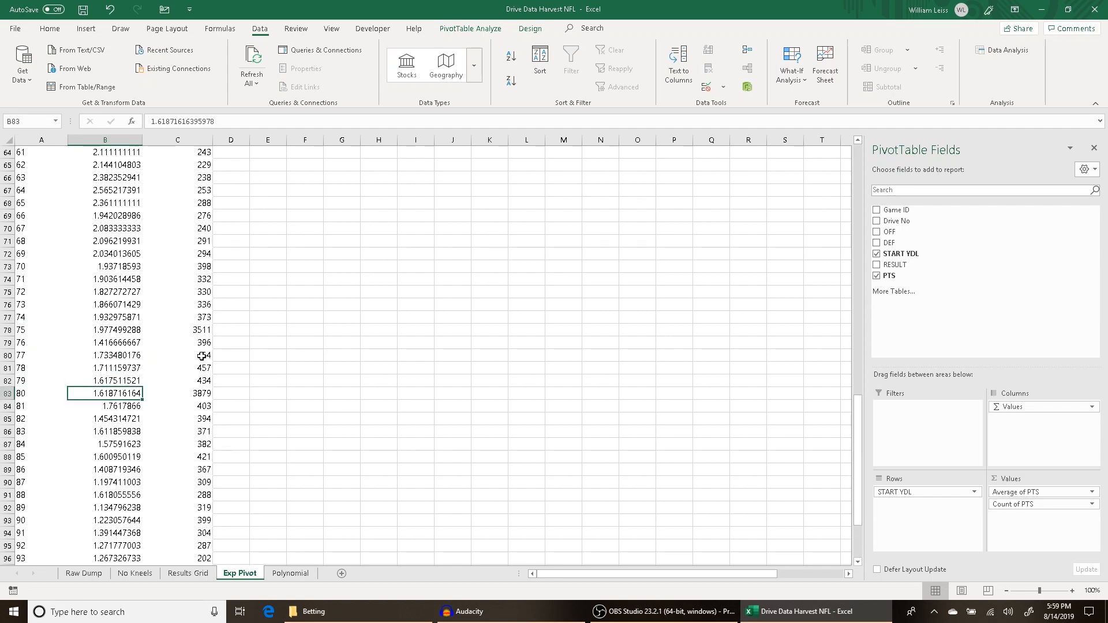
scroll(124, 333, up, 12)
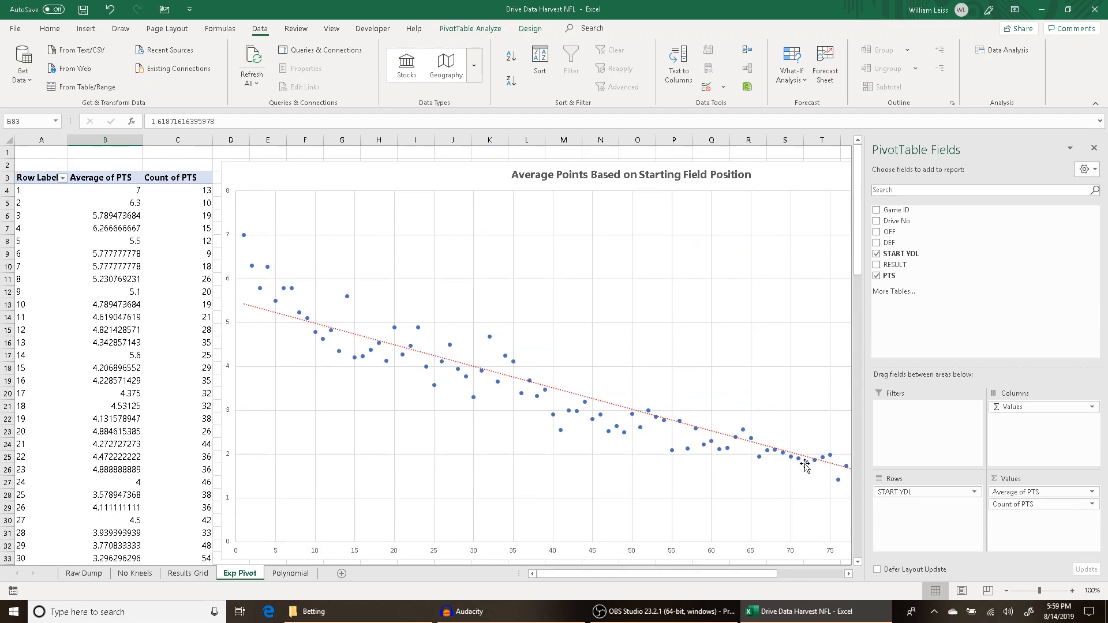
click(1094, 148)
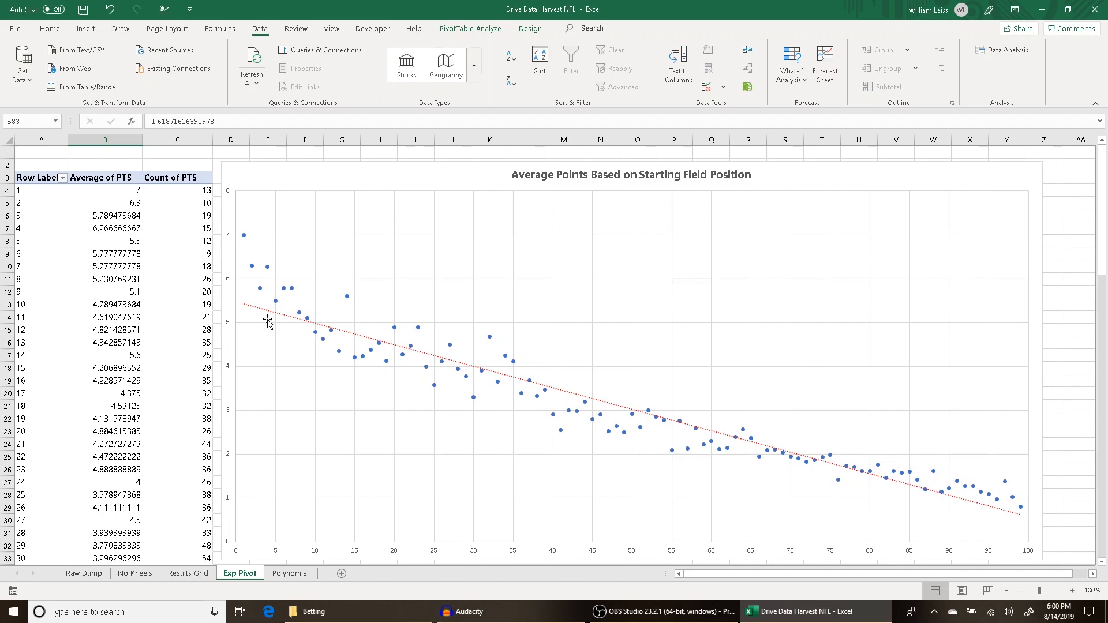
Select the Points EXP chart below the first scatter plot and open its trendline formatting options.
scroll(346, 451, down, 9)
click(545, 312)
click(433, 311)
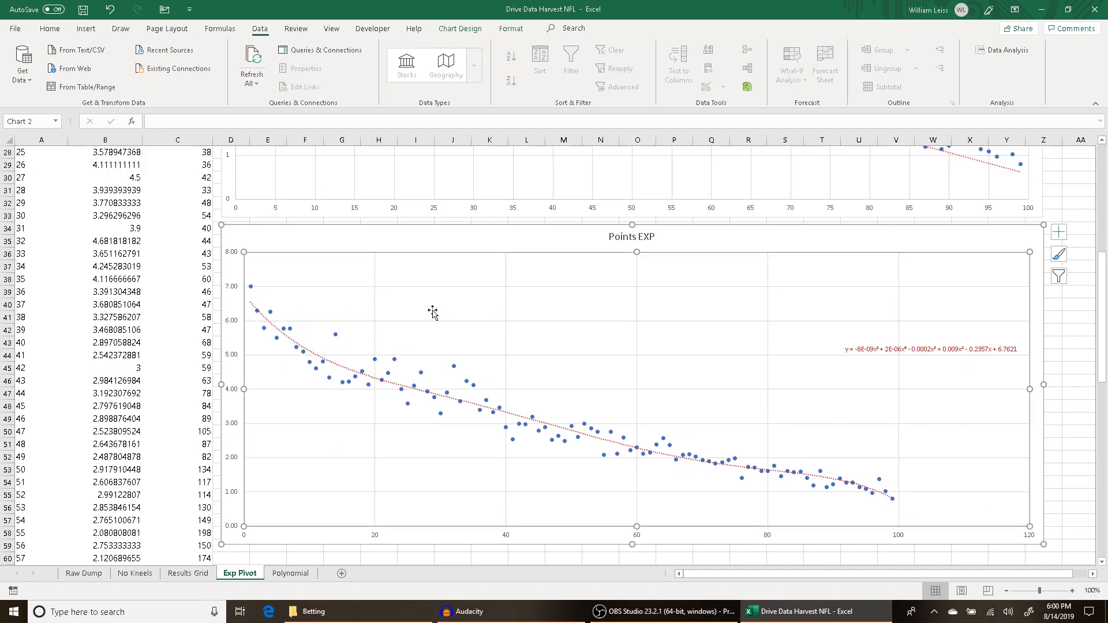
right_click(433, 312)
key(Escape)
right_click(352, 375)
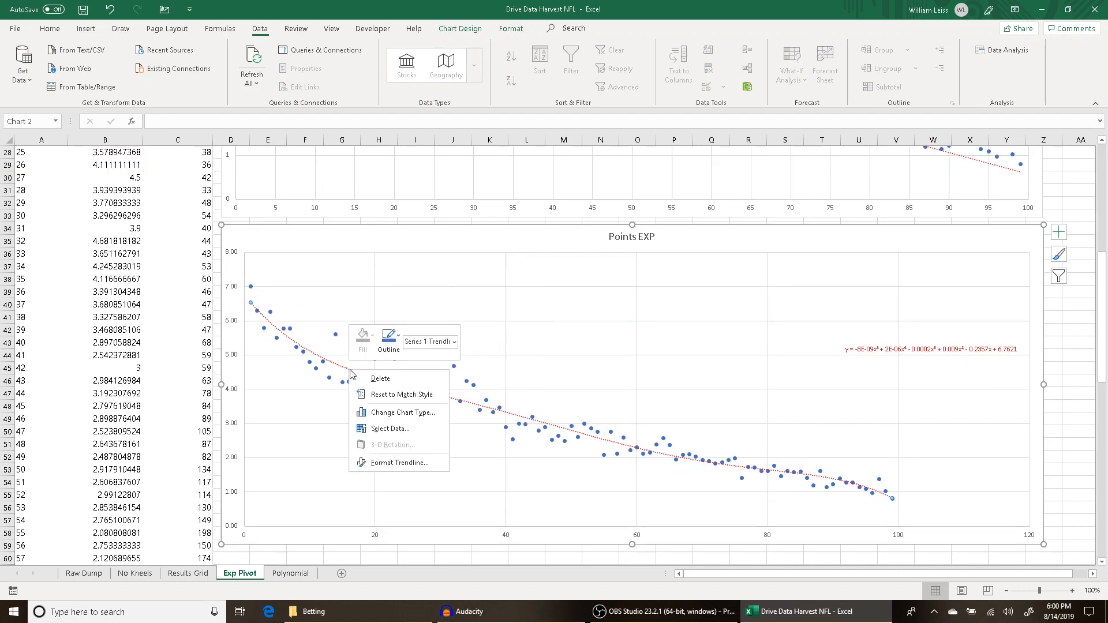
click(404, 465)
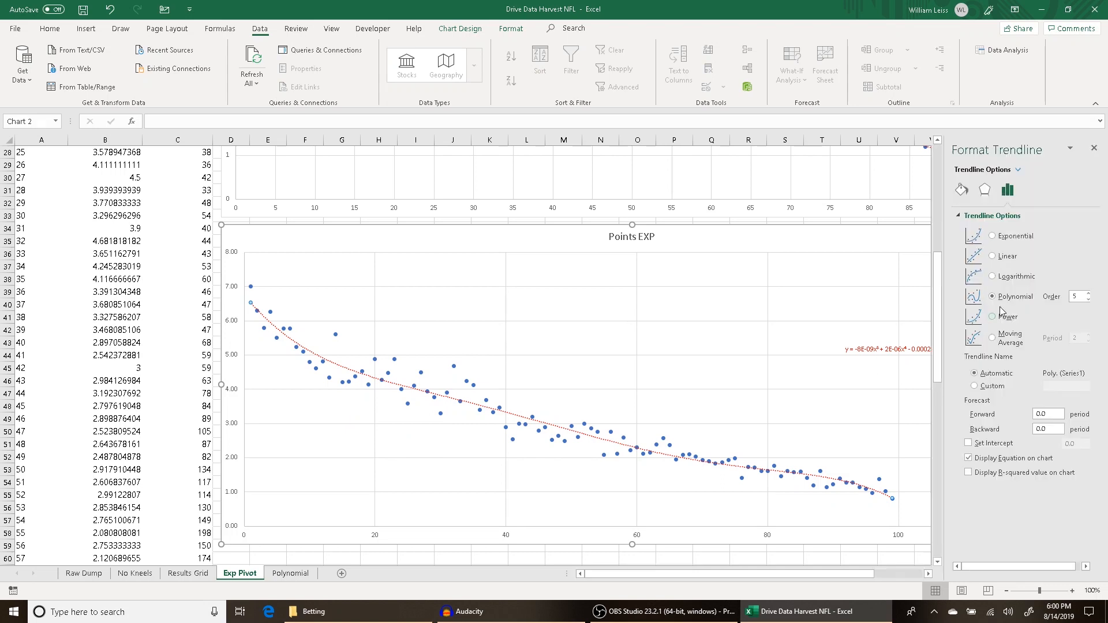
Lower the Points EXP polynomial trendline to order 2 and raise it back to order 5.
click(1089, 300)
click(1088, 299)
click(1088, 299)
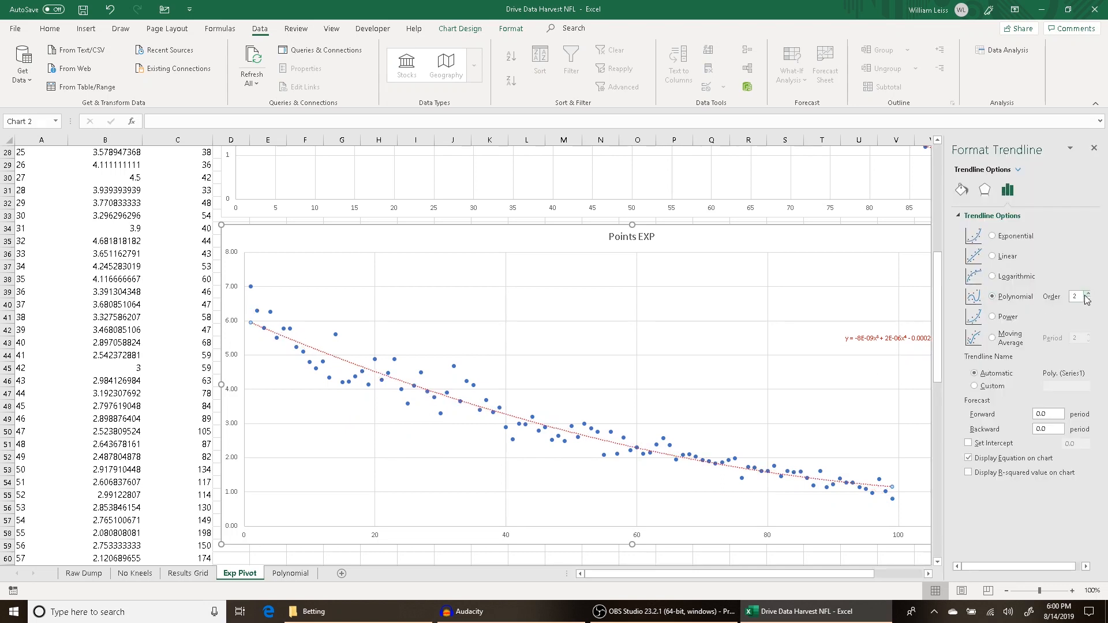
click(1088, 294)
click(1087, 294)
click(1087, 294)
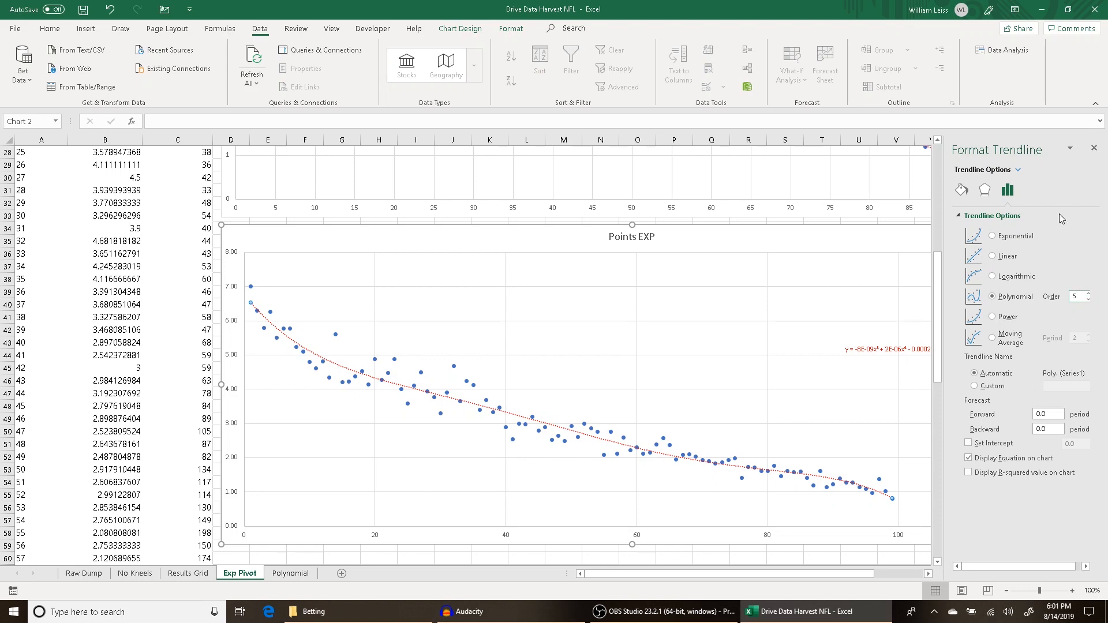
Close the trendline formatting options and select the trendline equation on the Points EXP chart to examine it.
click(1094, 147)
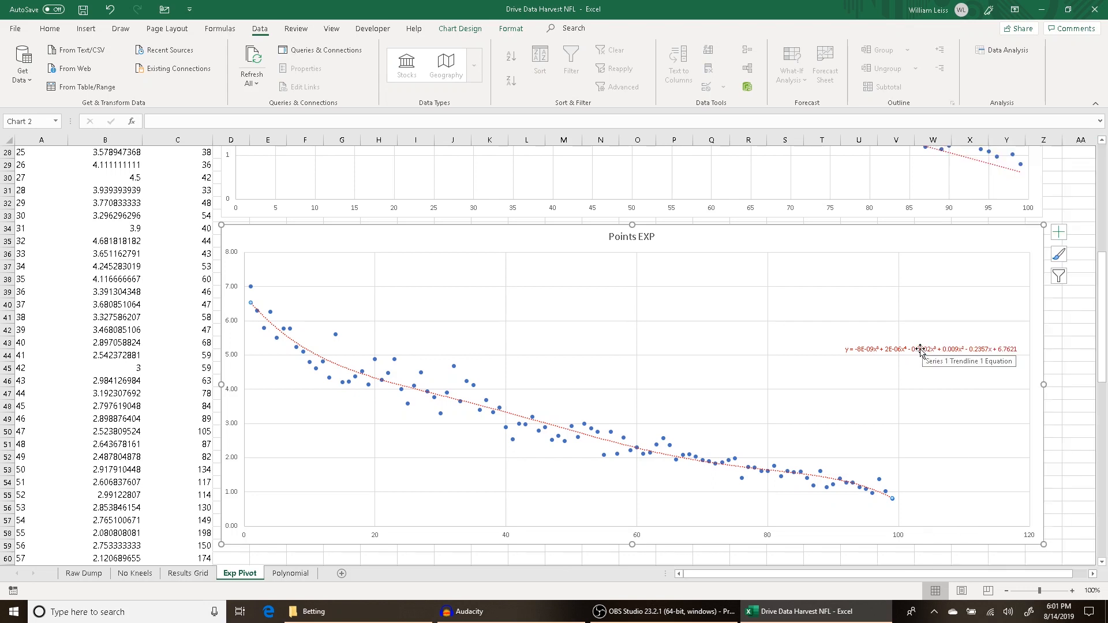
click(921, 351)
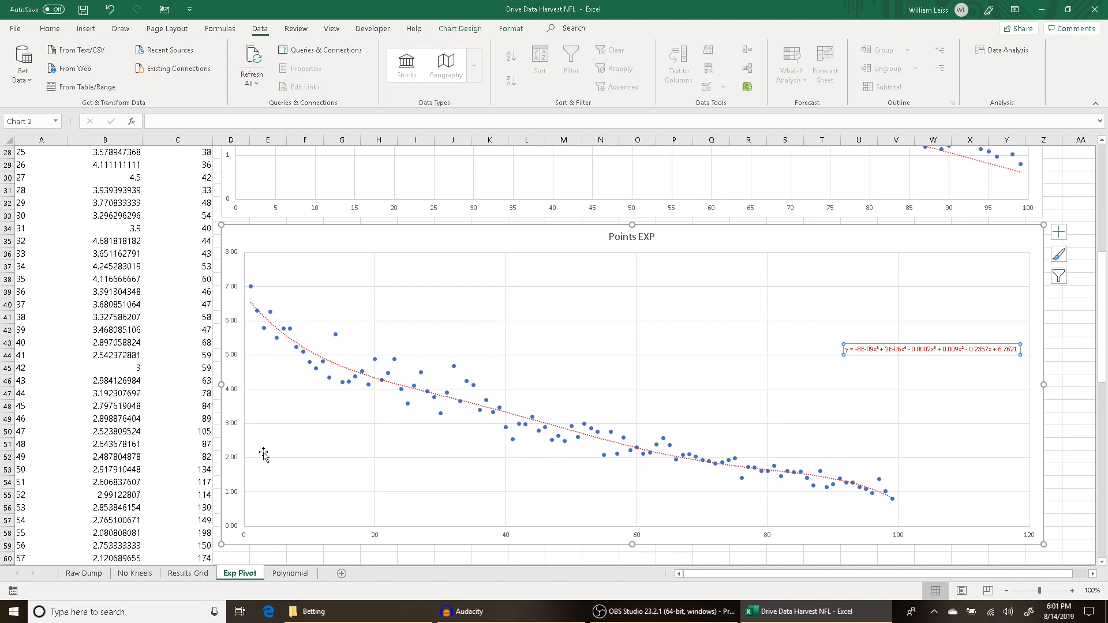
scroll(123, 442, up, 9)
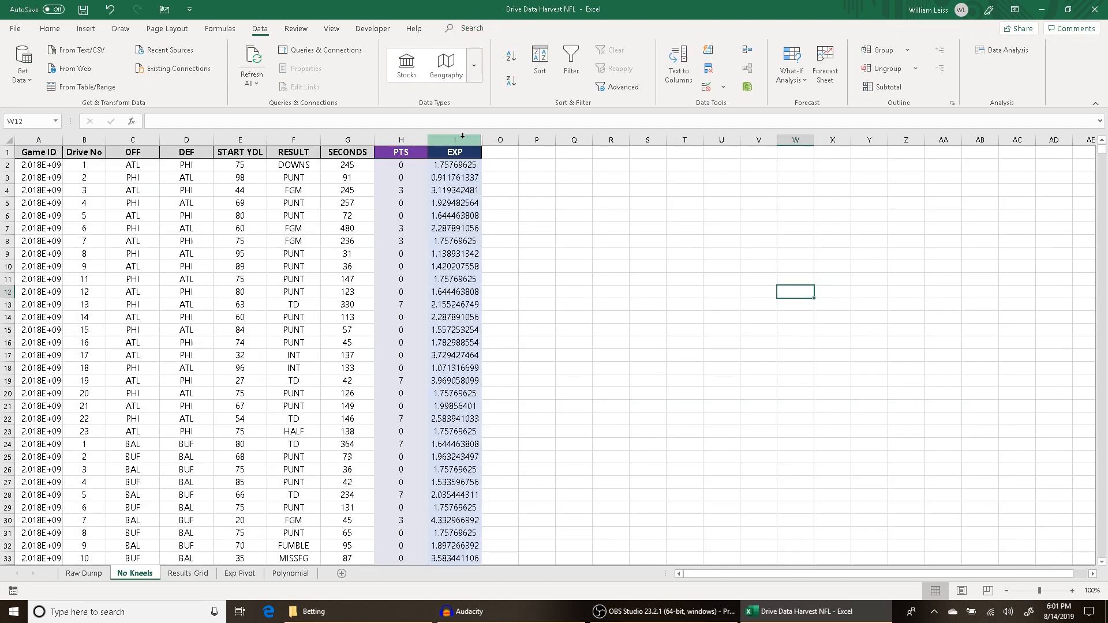
Examine the polynomial EXP formula for the first drive on the No Kneels sheet and the START YDL cell it references.
click(462, 167)
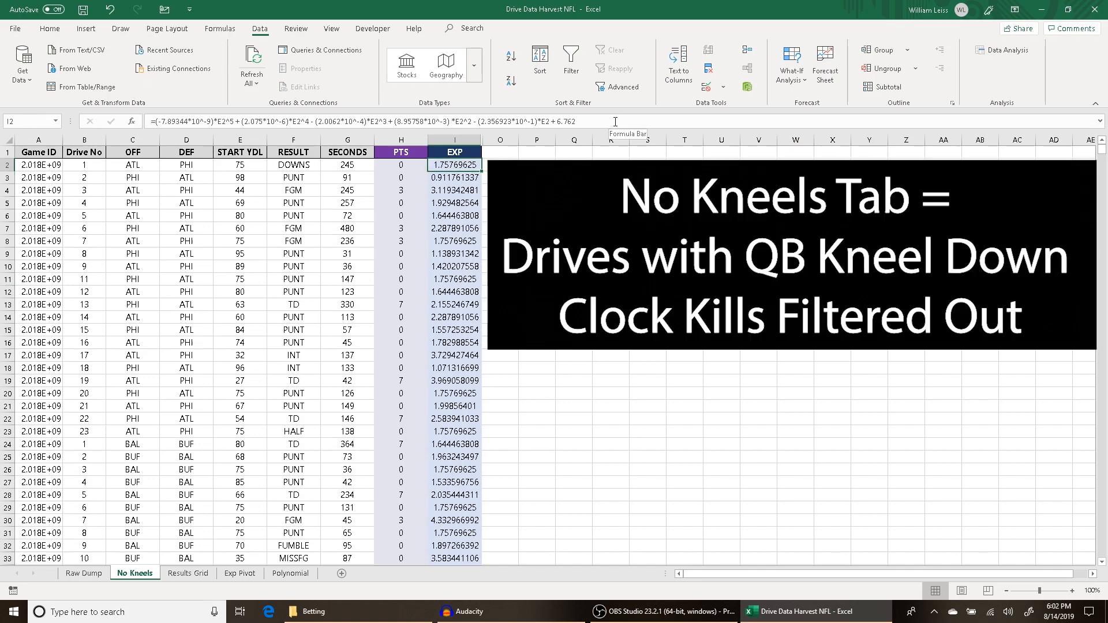
click(615, 121)
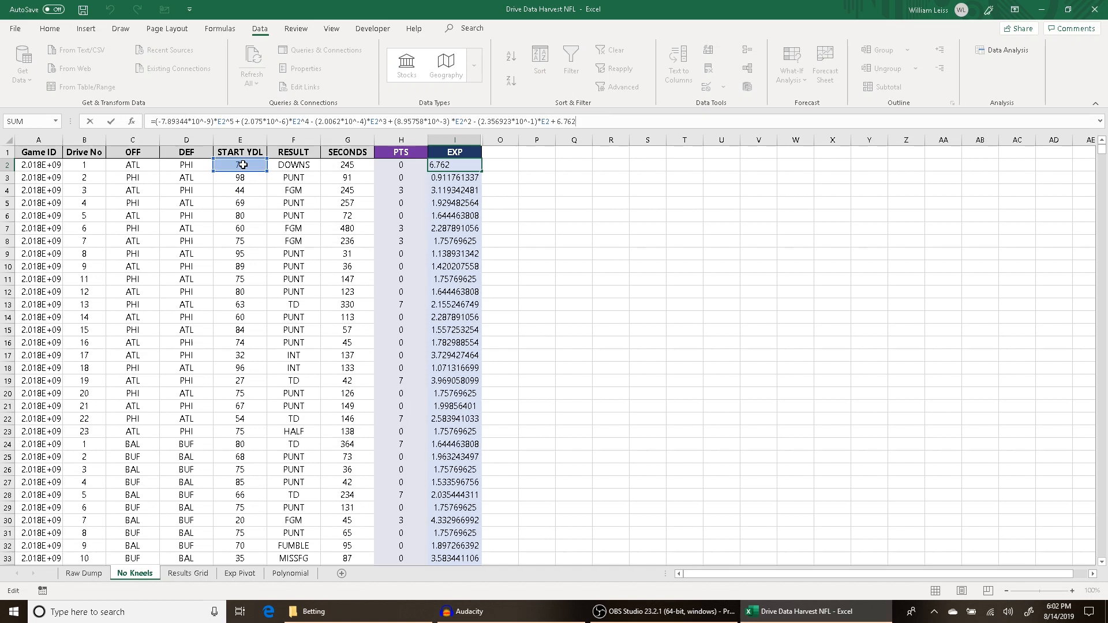
key(Return)
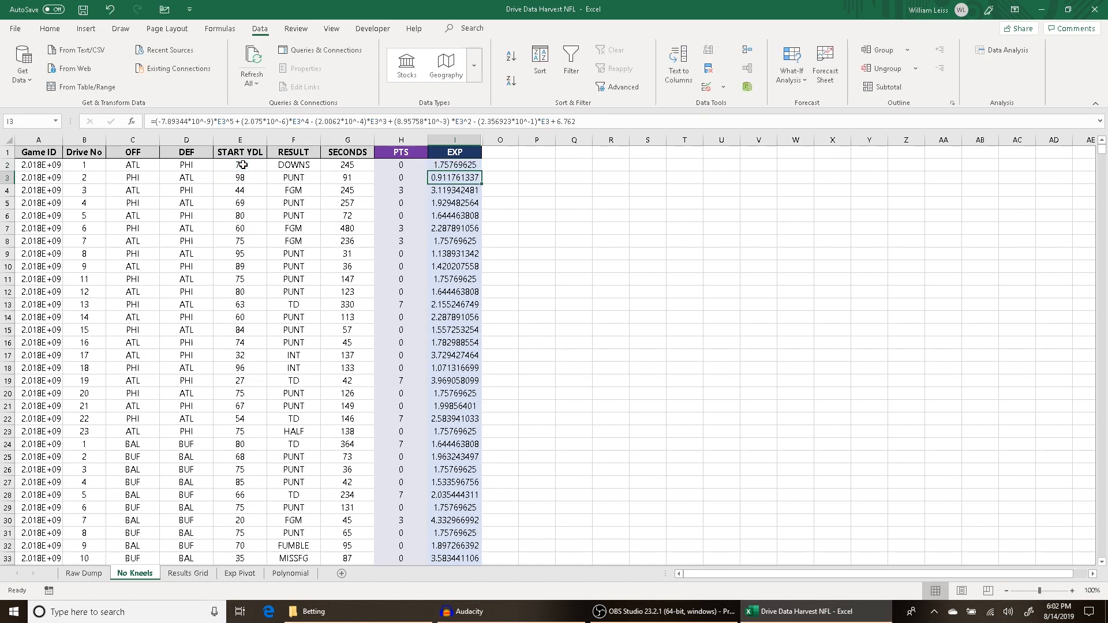
click(535, 301)
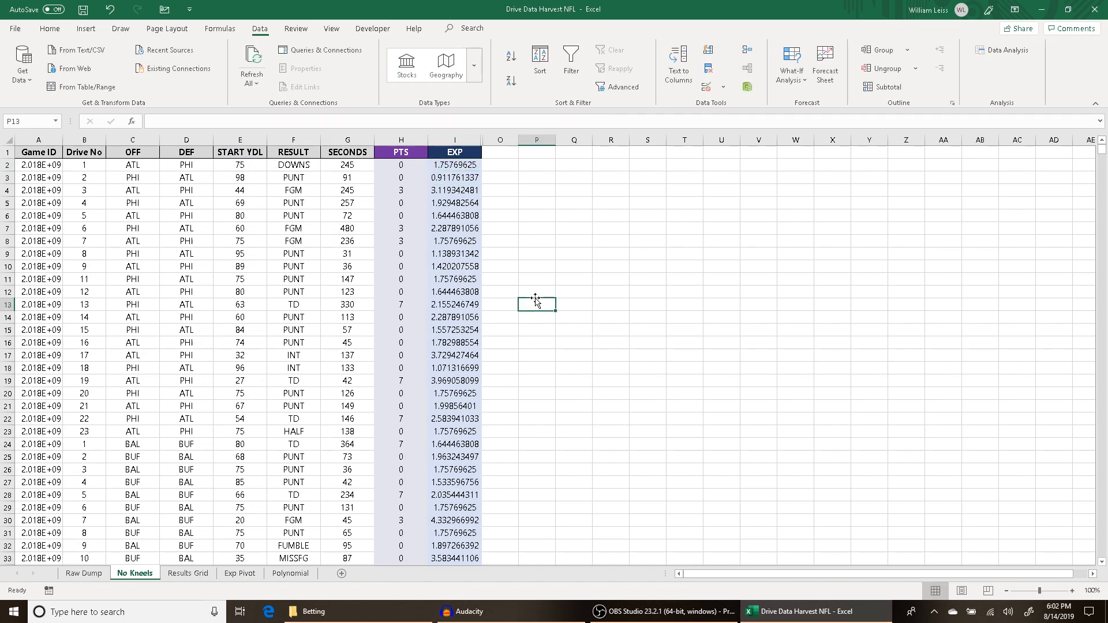
Freeze the top header row on the Results Grid sheet, with the rows around starting yard line 80 in view.
key(ctrl+Page_Down)
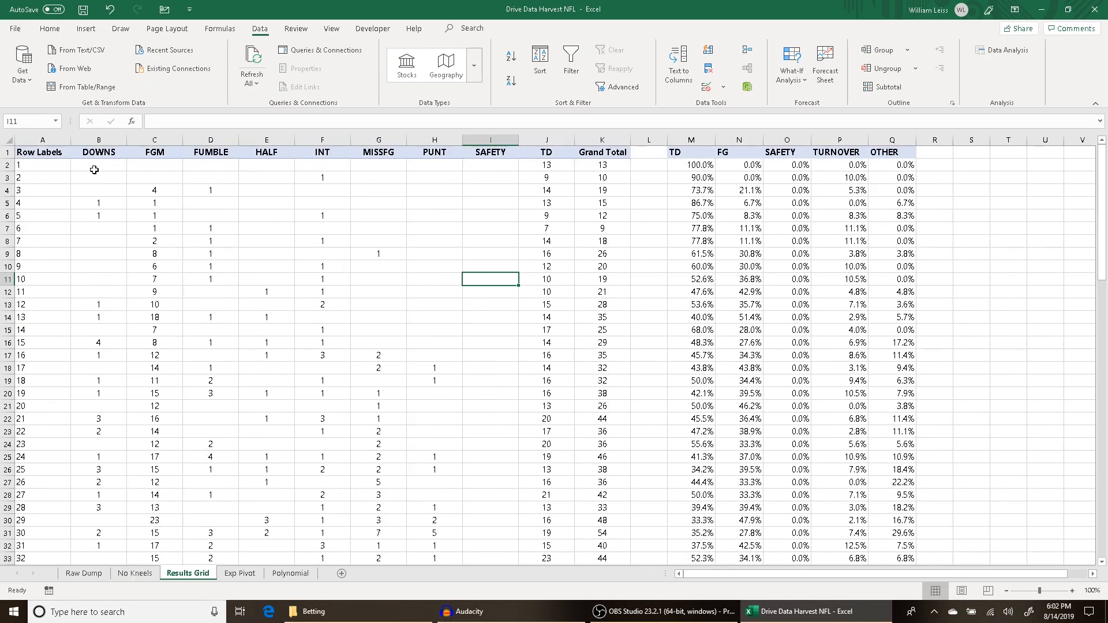
click(551, 166)
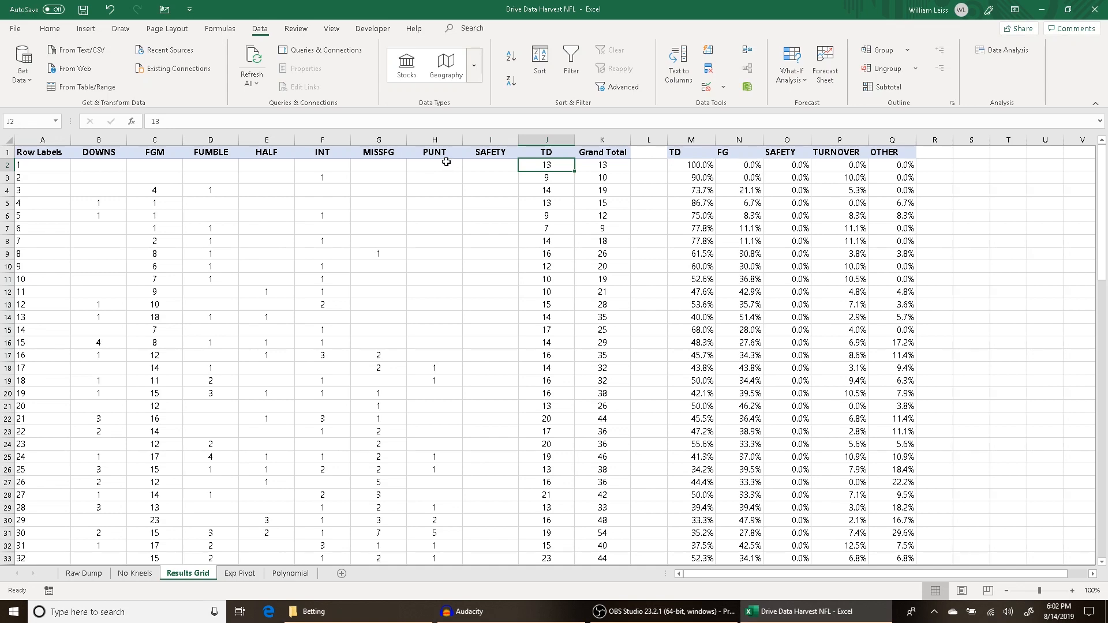
scroll(385, 209, down, 19)
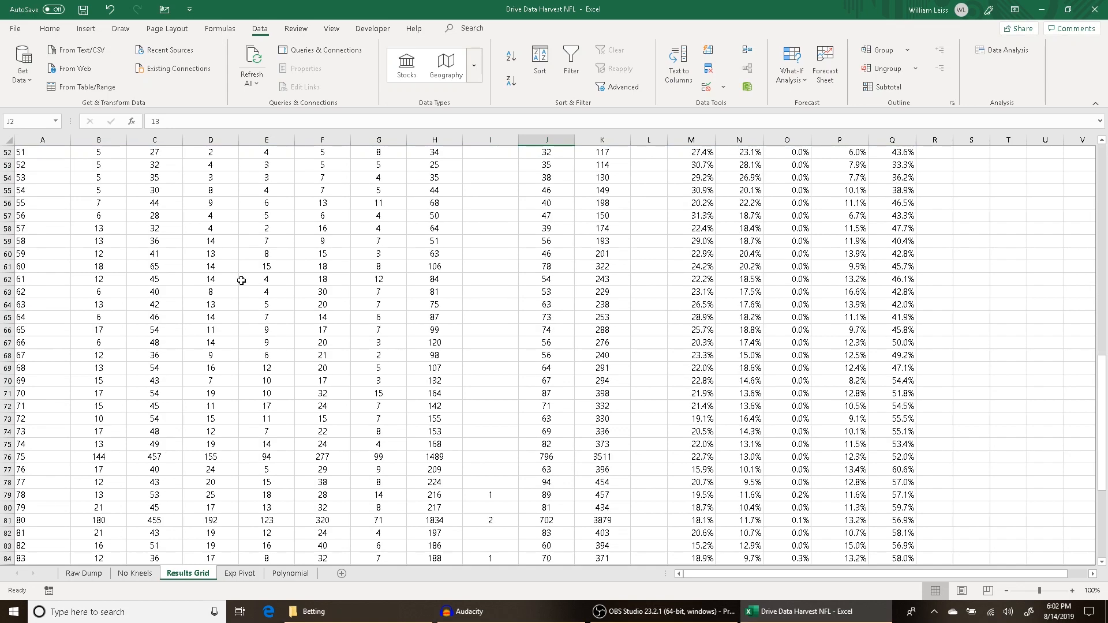
click(8, 444)
key(alt+w)
key(f)
key(r)
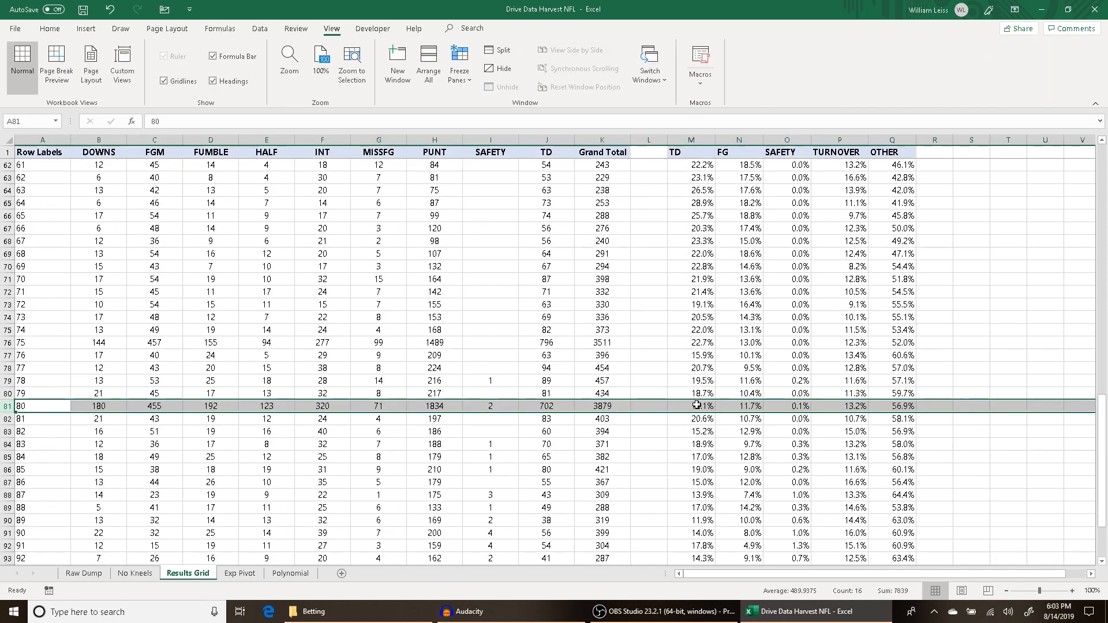
Examine the TD, FG, SAFETY, TURNOVER and OTHER percentage formulas for starting yard line 80.
drag(696, 405, 924, 421)
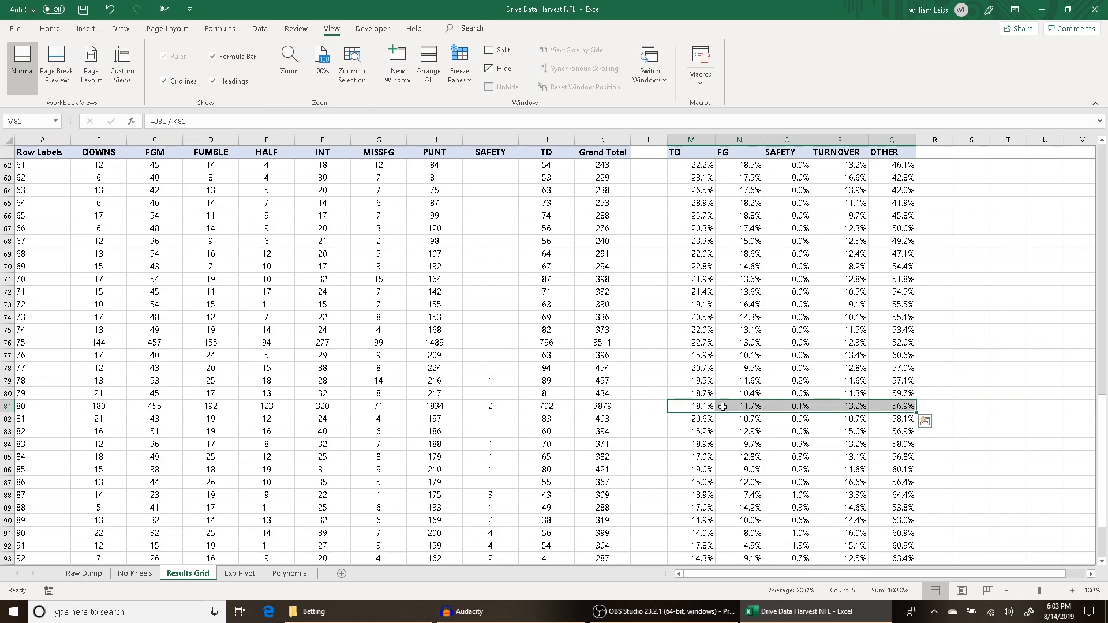
click(684, 404)
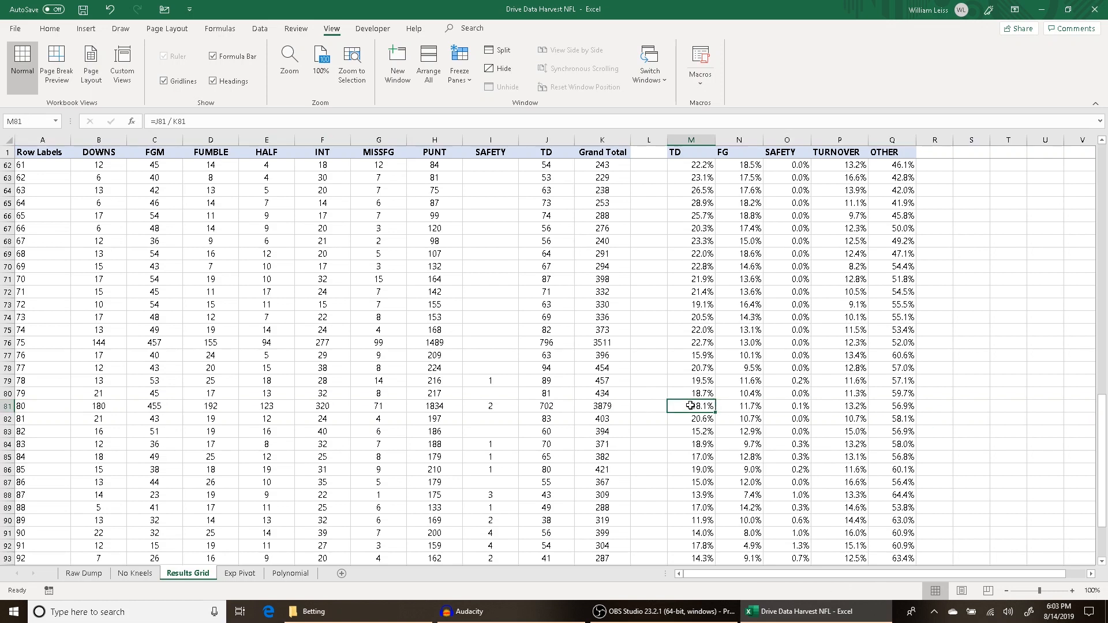
click(753, 405)
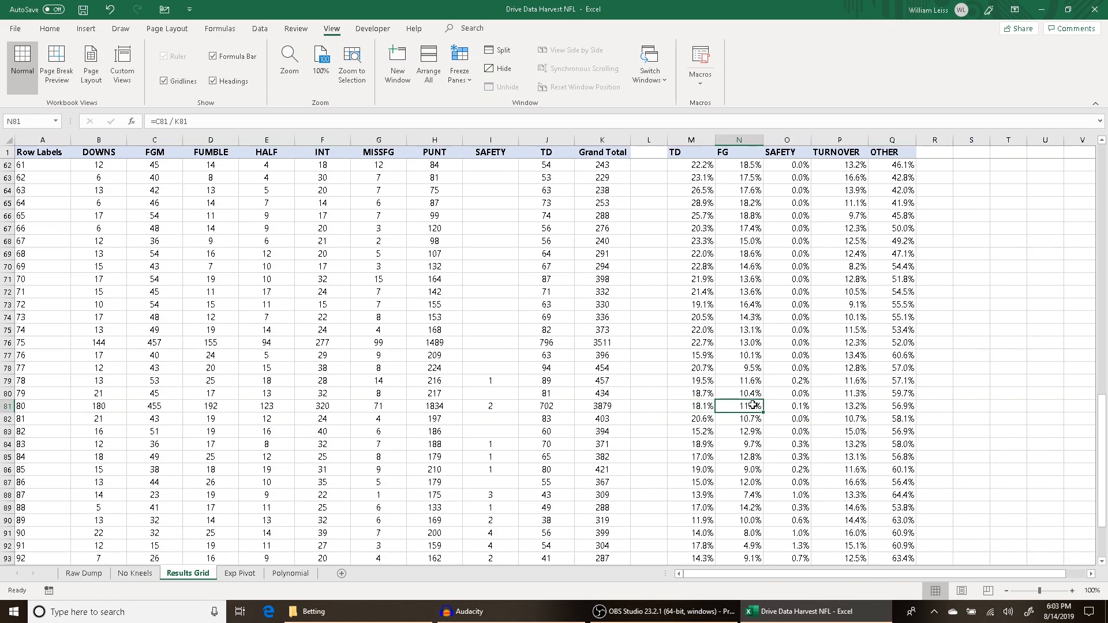
click(802, 407)
click(831, 407)
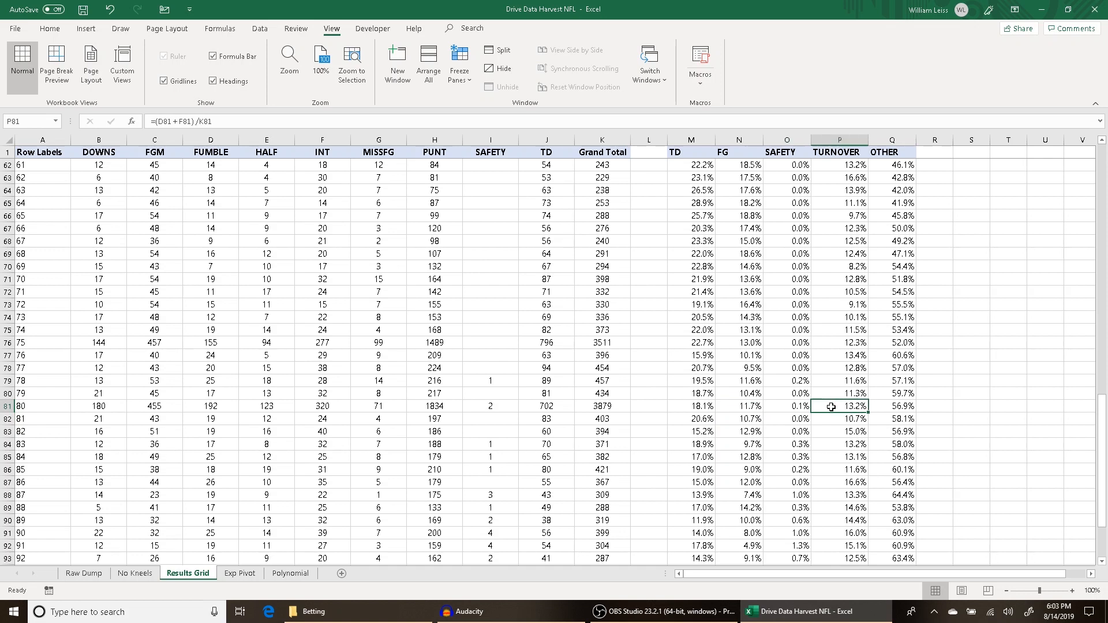
click(884, 407)
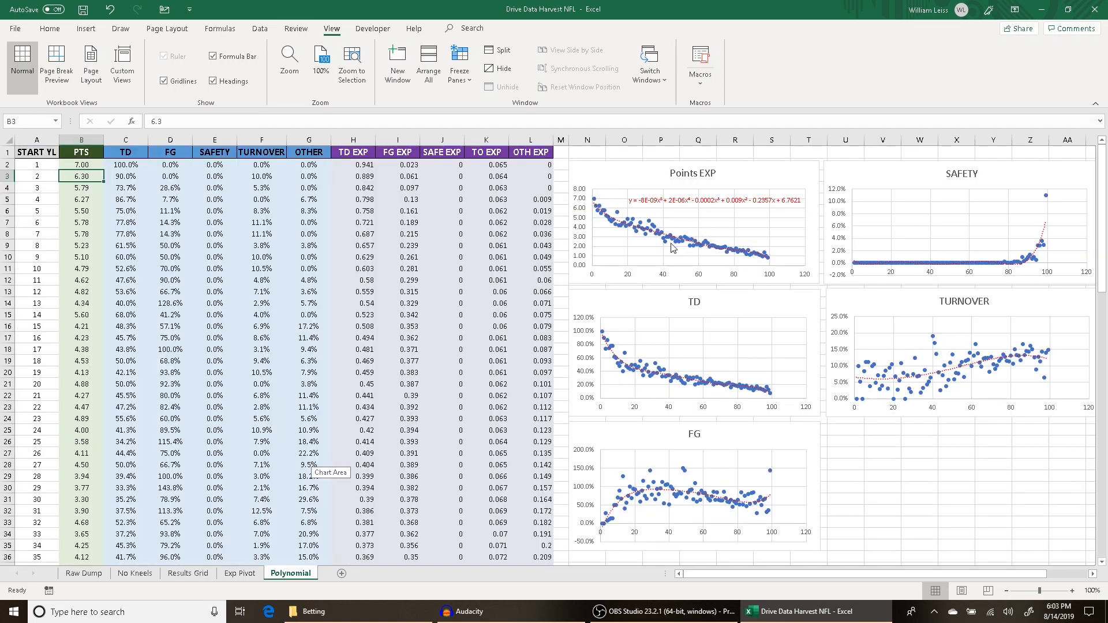
Examine the TD, FG, SAFETY and TURNOVER trendline charts on the Polynomial sheet, and return to the No Kneels sheet.
click(647, 301)
click(643, 438)
click(922, 166)
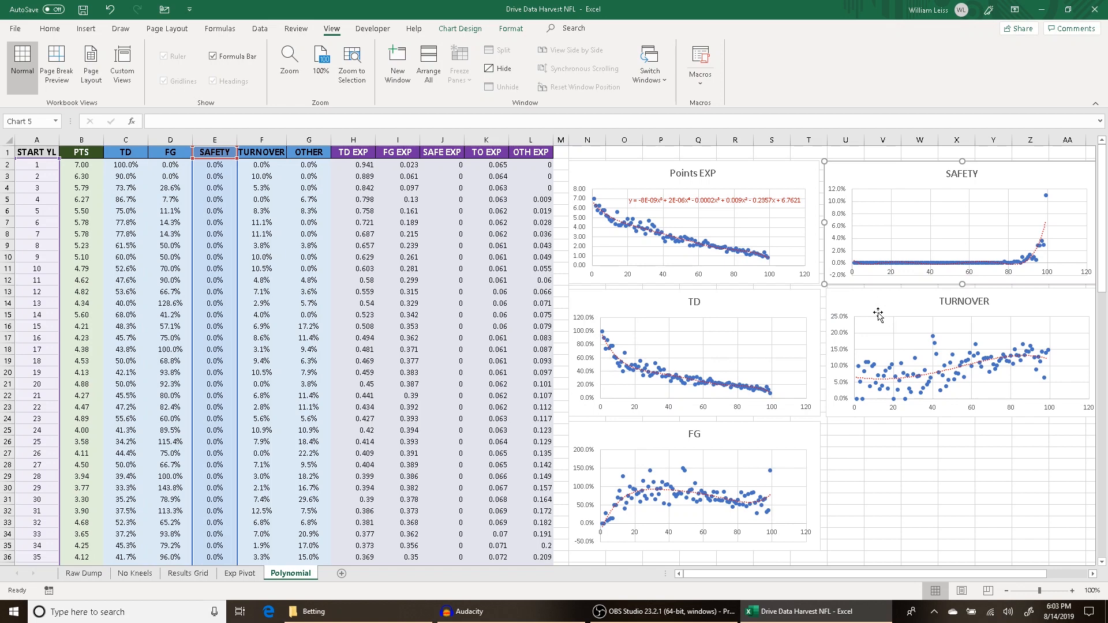
click(878, 313)
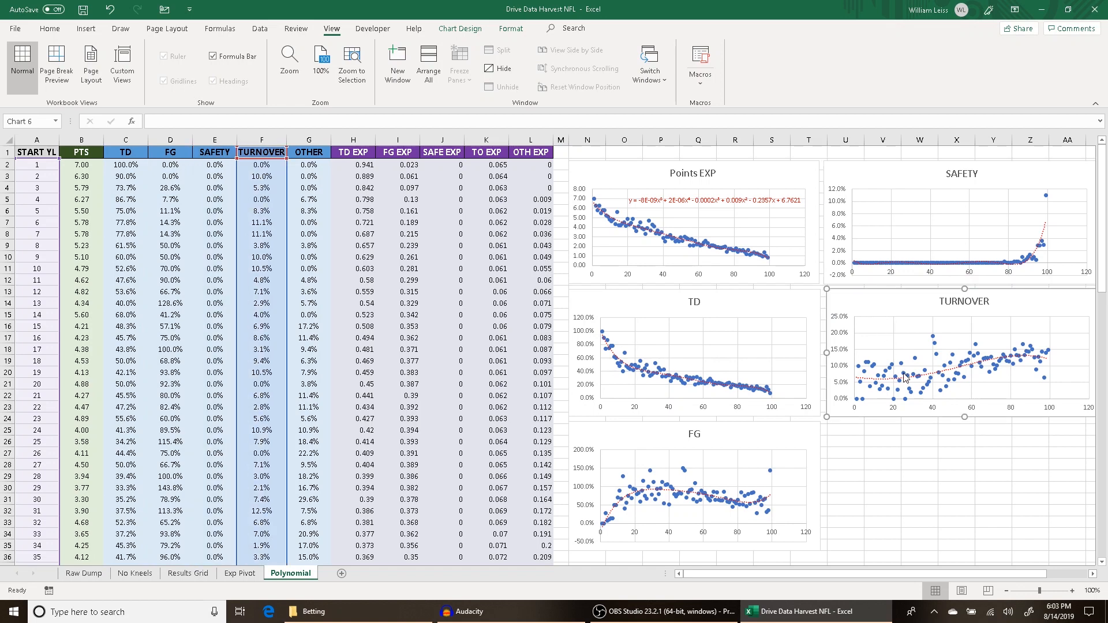
mouse_move(905, 375)
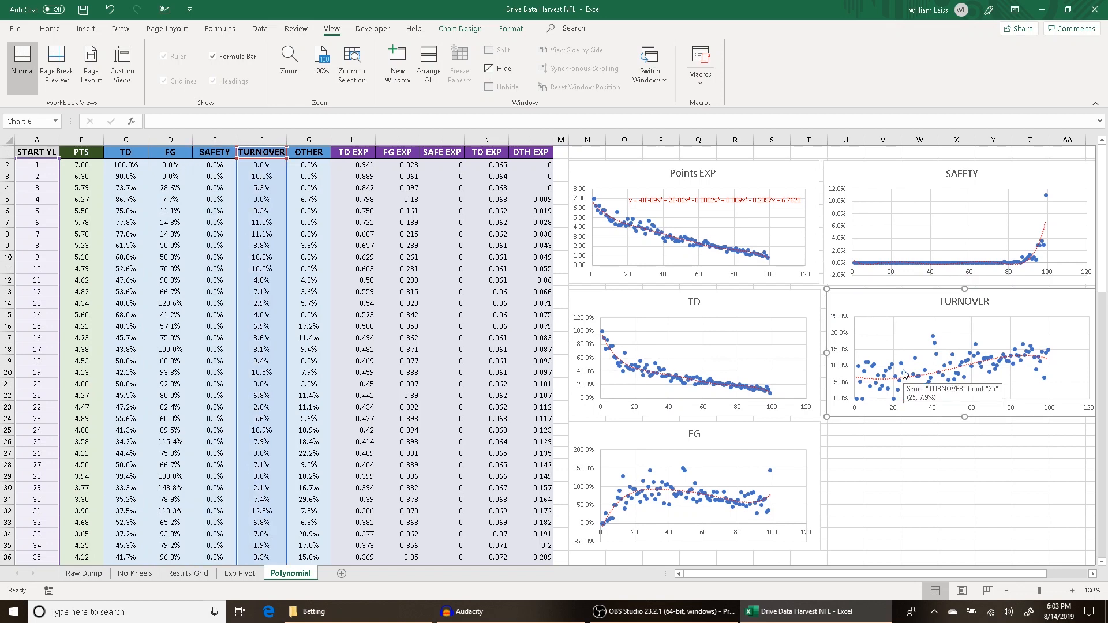
click(134, 573)
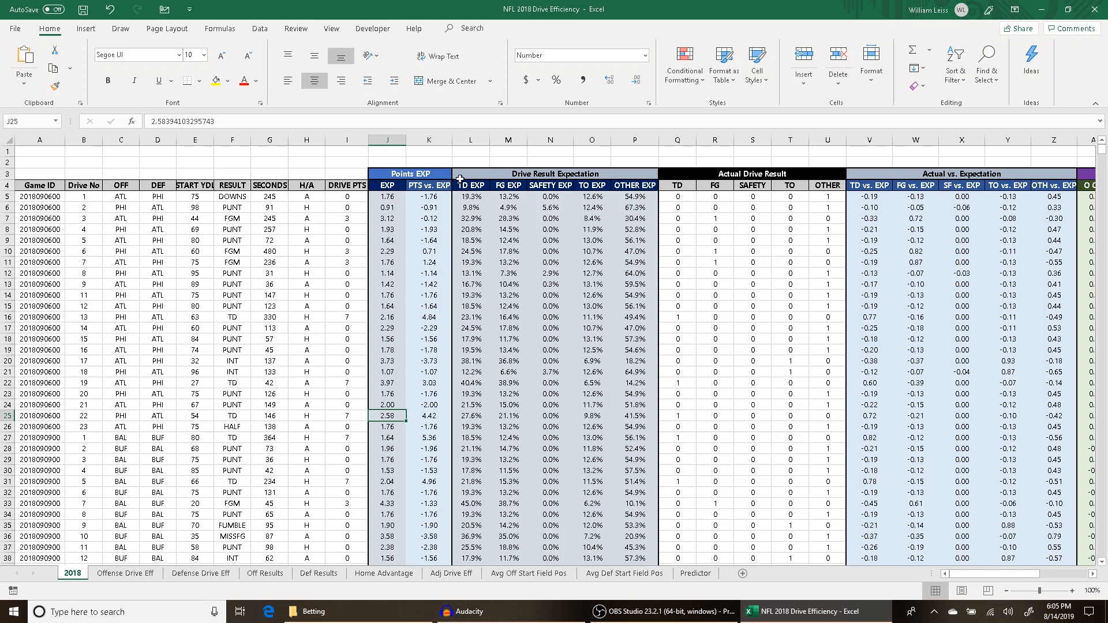
In the NFL 2018 Drive Efficiency workbook, highlight the expectation and actual drive result columns, and the PTS vs. EXP and EXP columns.
drag(387, 140, 813, 148)
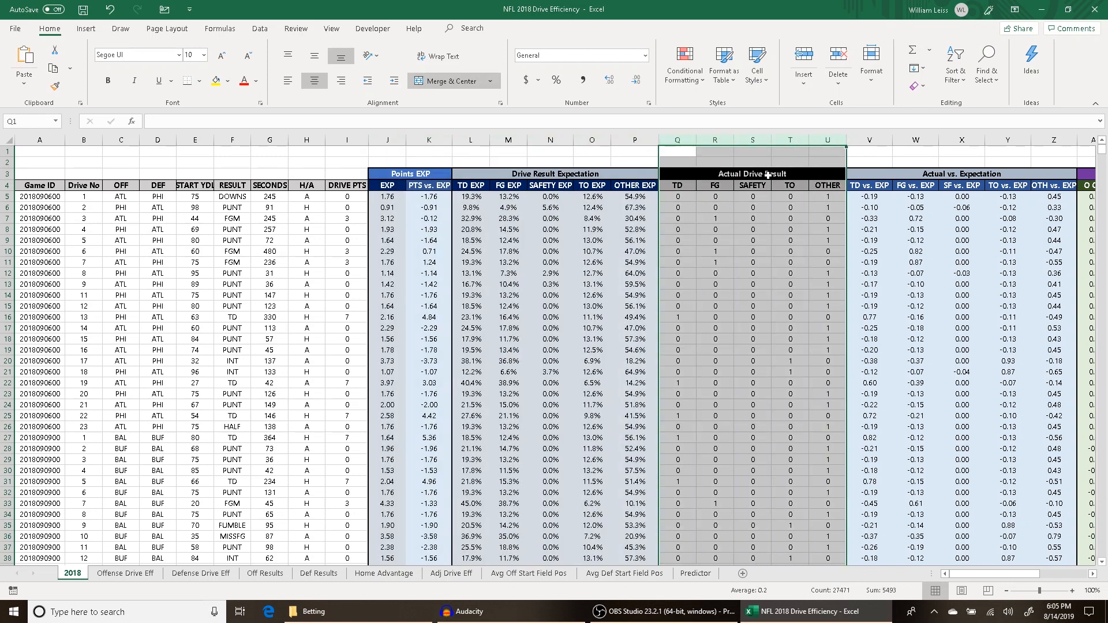
click(572, 242)
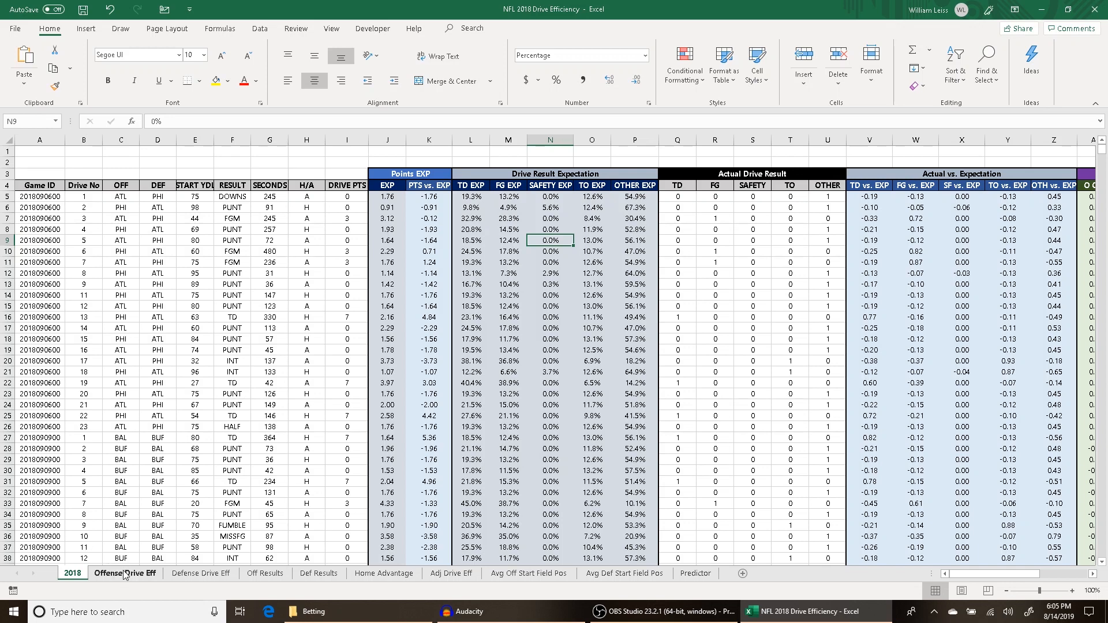
click(429, 140)
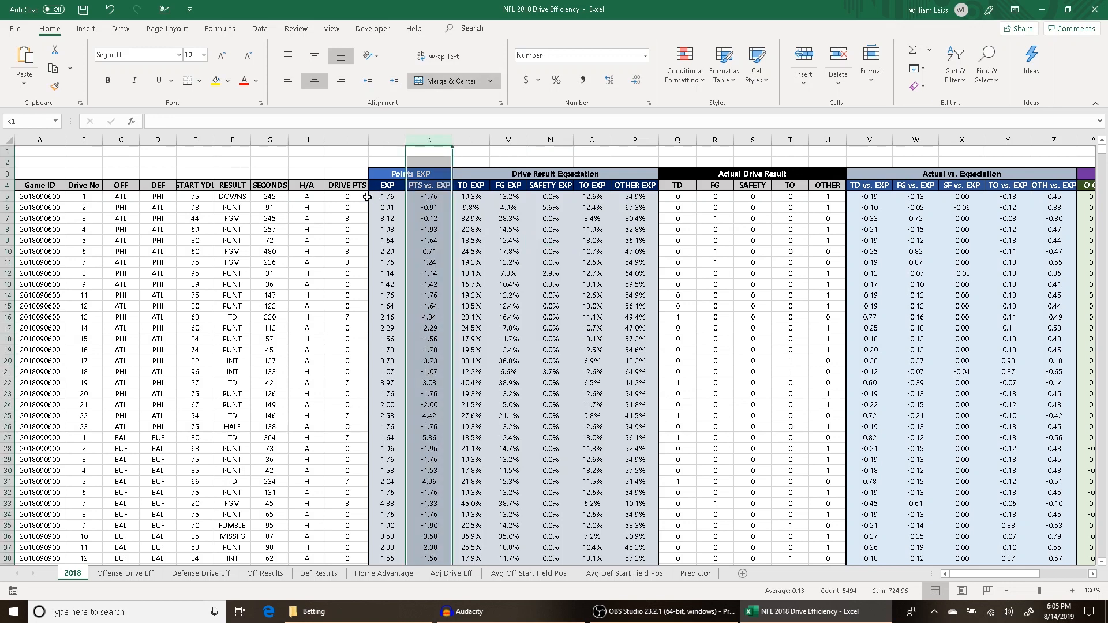
click(388, 140)
Compare DRIVE PTS, EXP and the PTS vs. EXP formula for drives 1 and 13 of the ATL–PHI game.
click(357, 198)
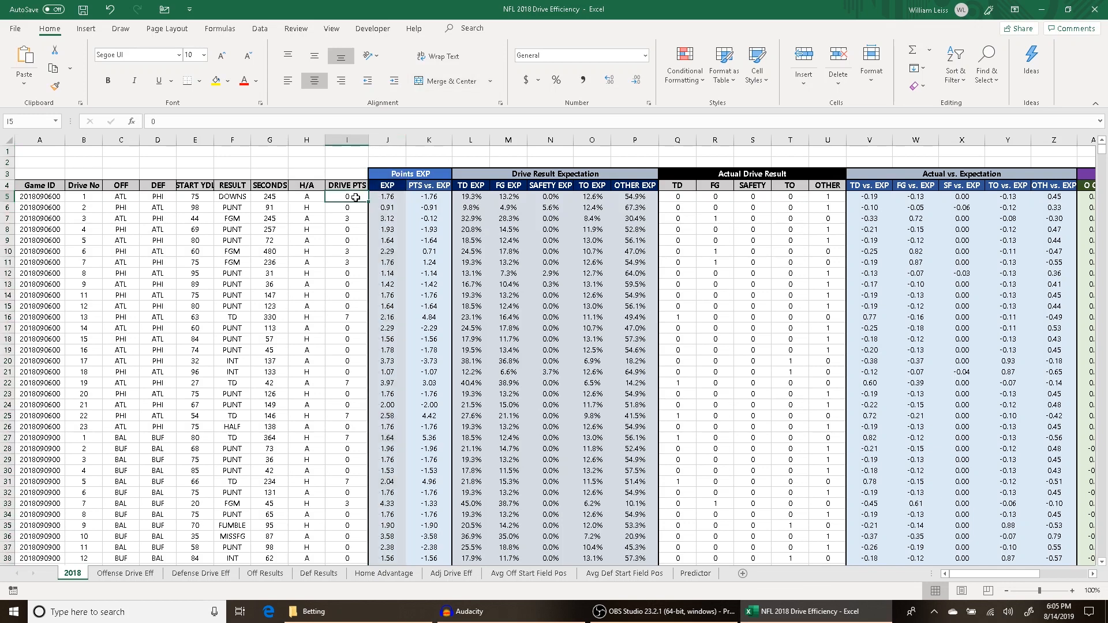
click(384, 197)
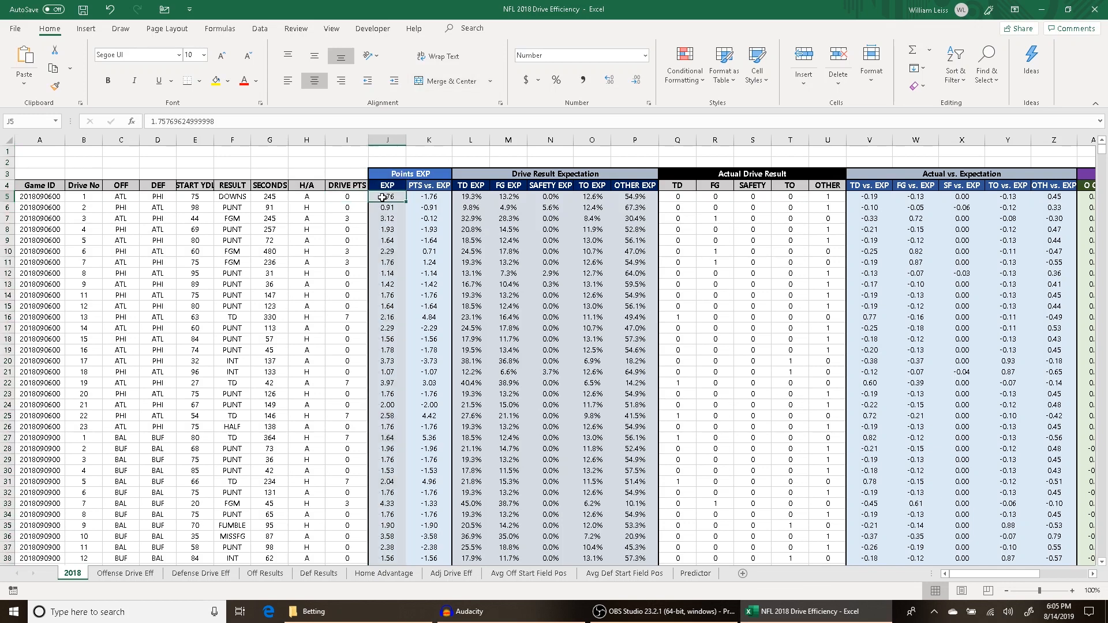
click(438, 200)
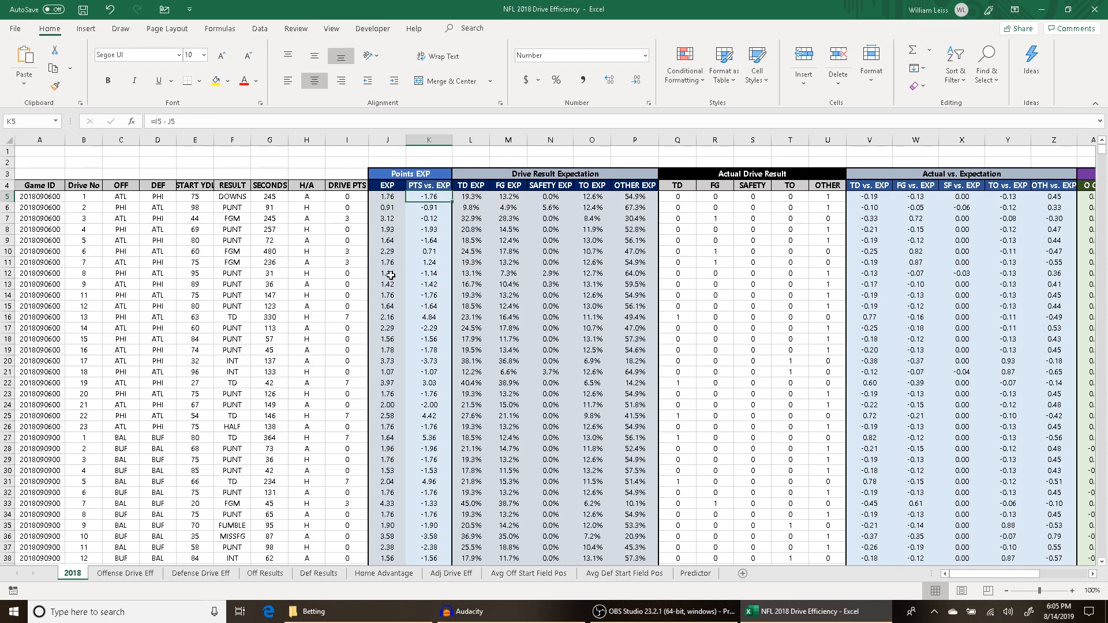
click(353, 316)
click(374, 318)
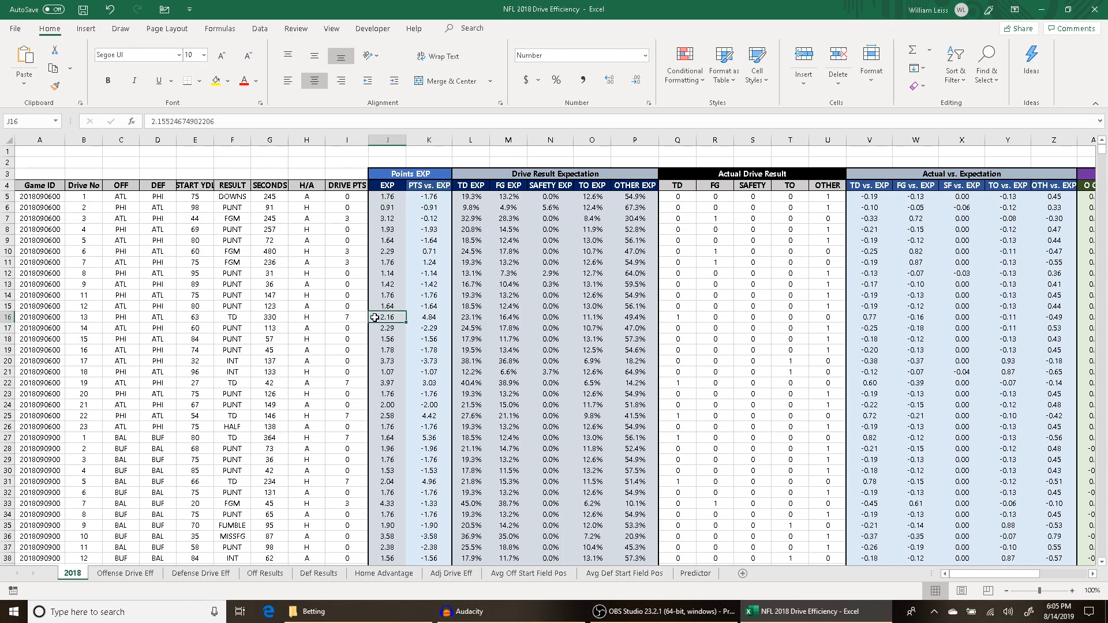
click(354, 318)
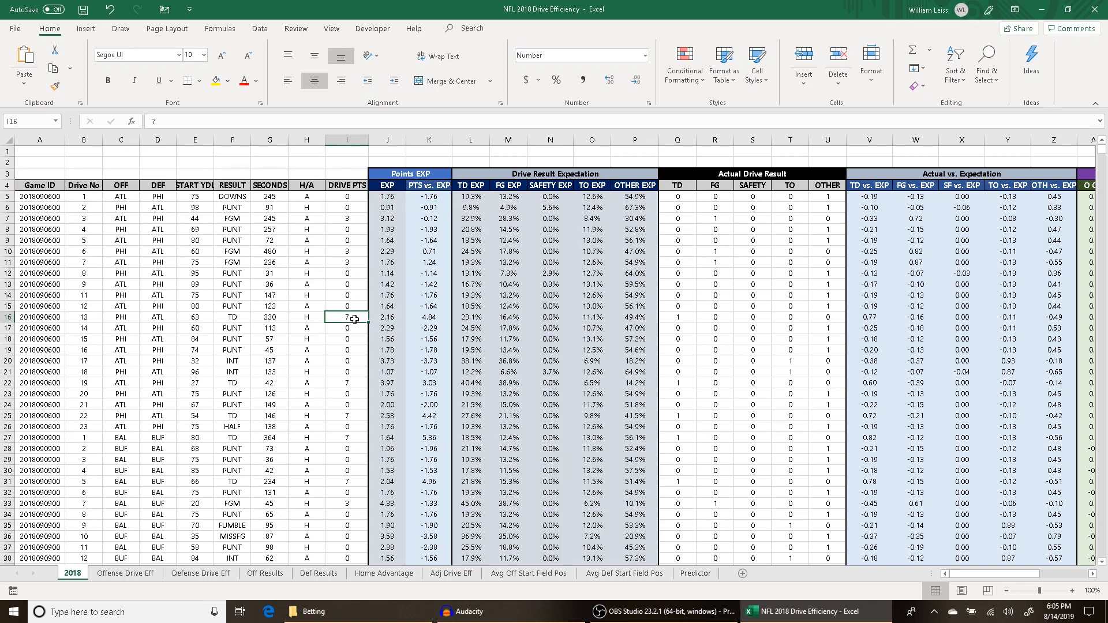
click(433, 319)
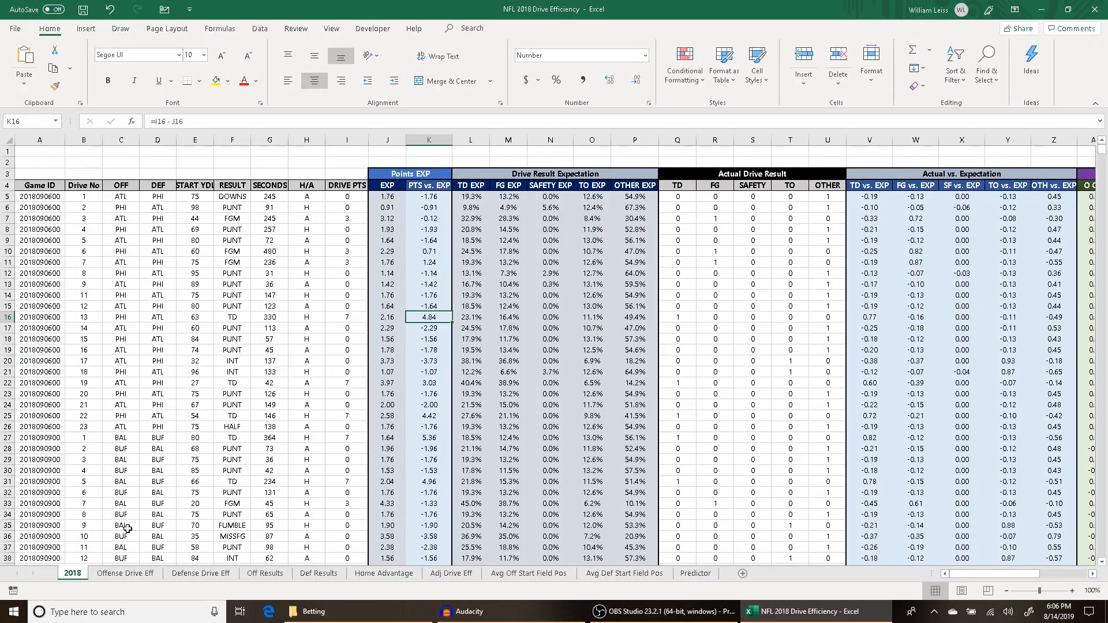
On the Offense Drive Eff sheet, examine the average PTS vs. EXP for KC, ARI, DET and the grand total.
click(105, 577)
click(247, 183)
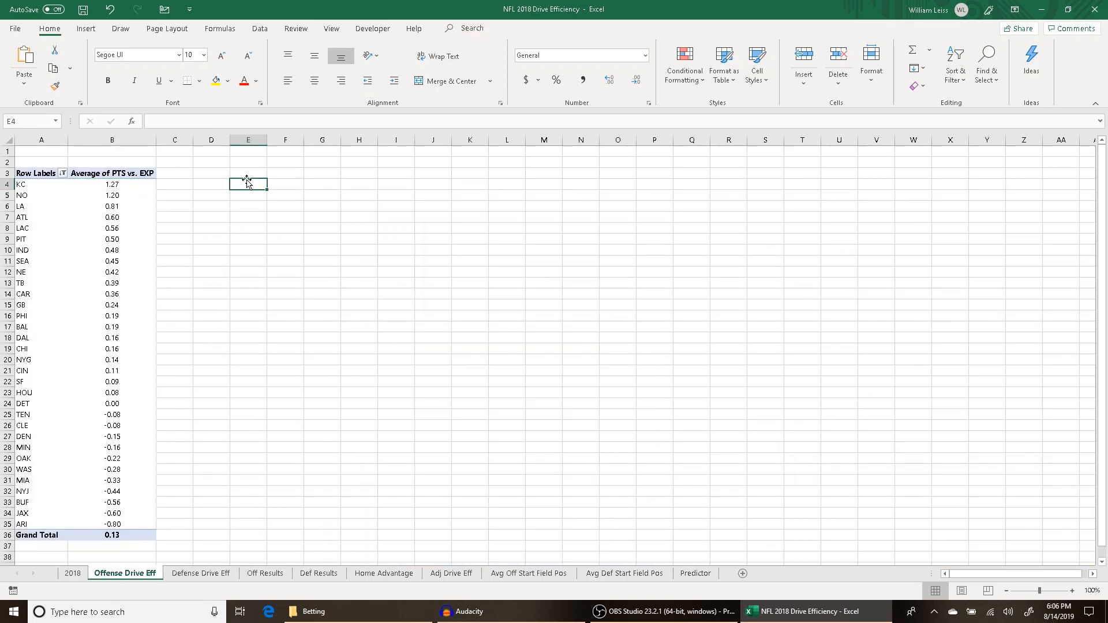
click(50, 185)
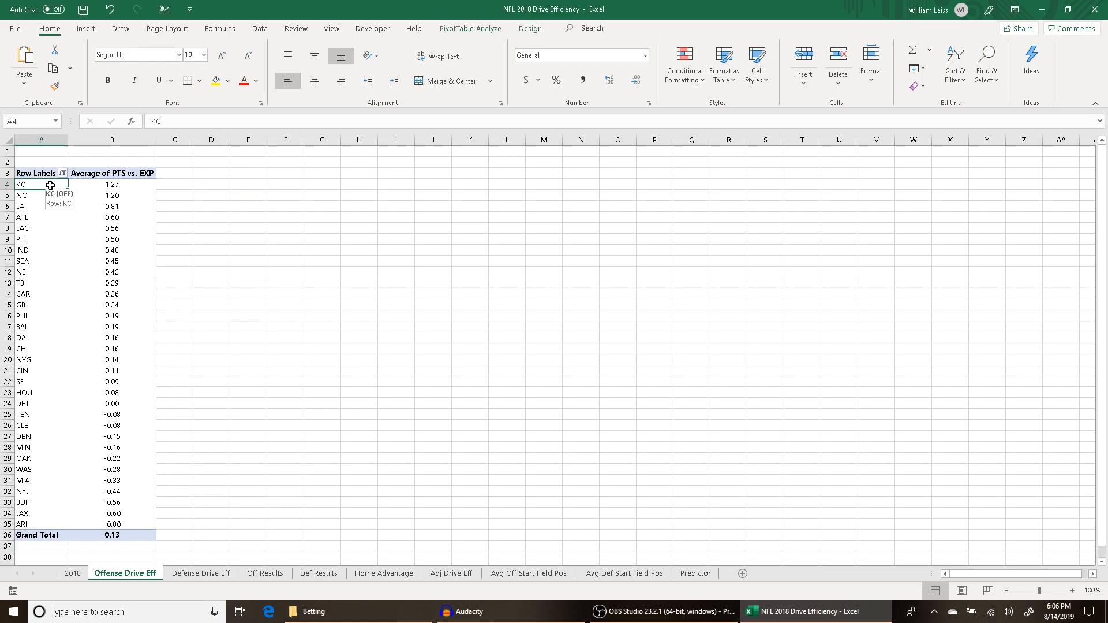
click(45, 523)
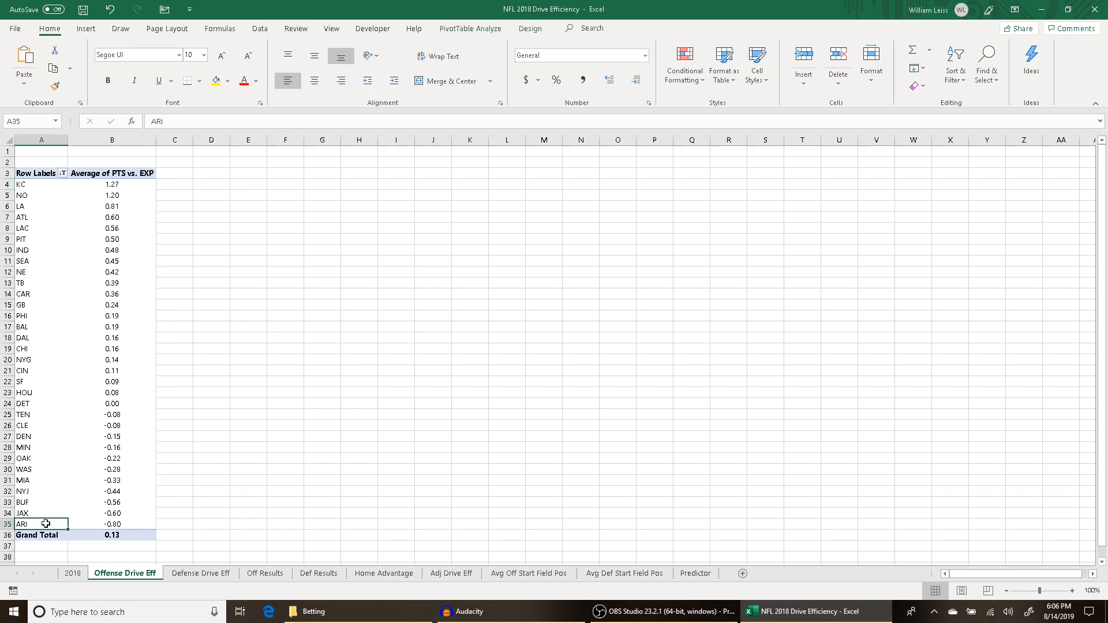
click(136, 523)
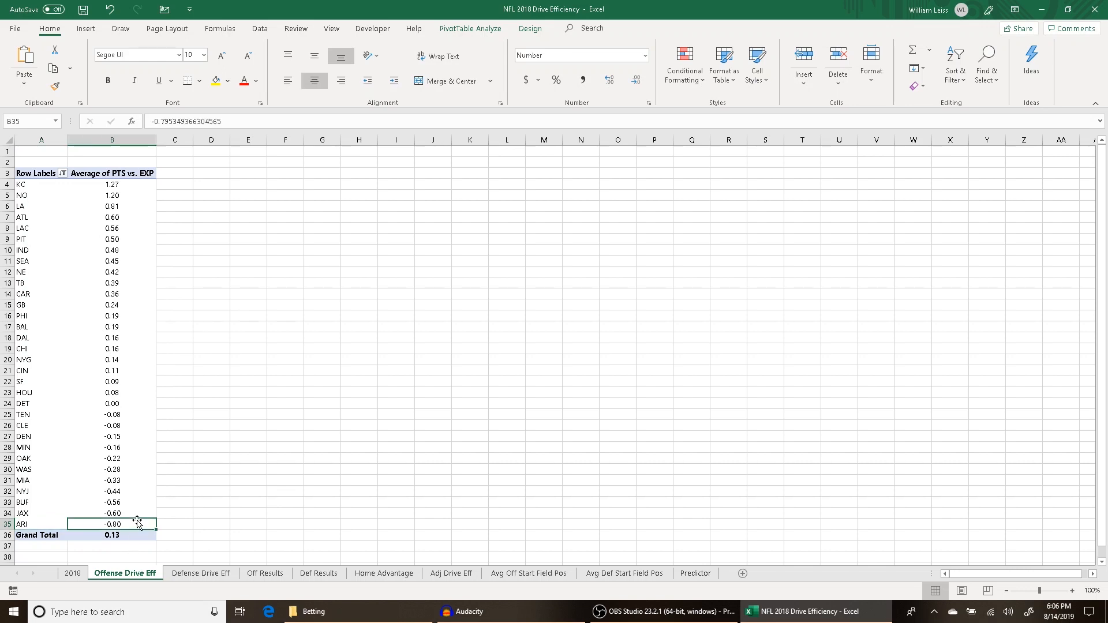
click(139, 403)
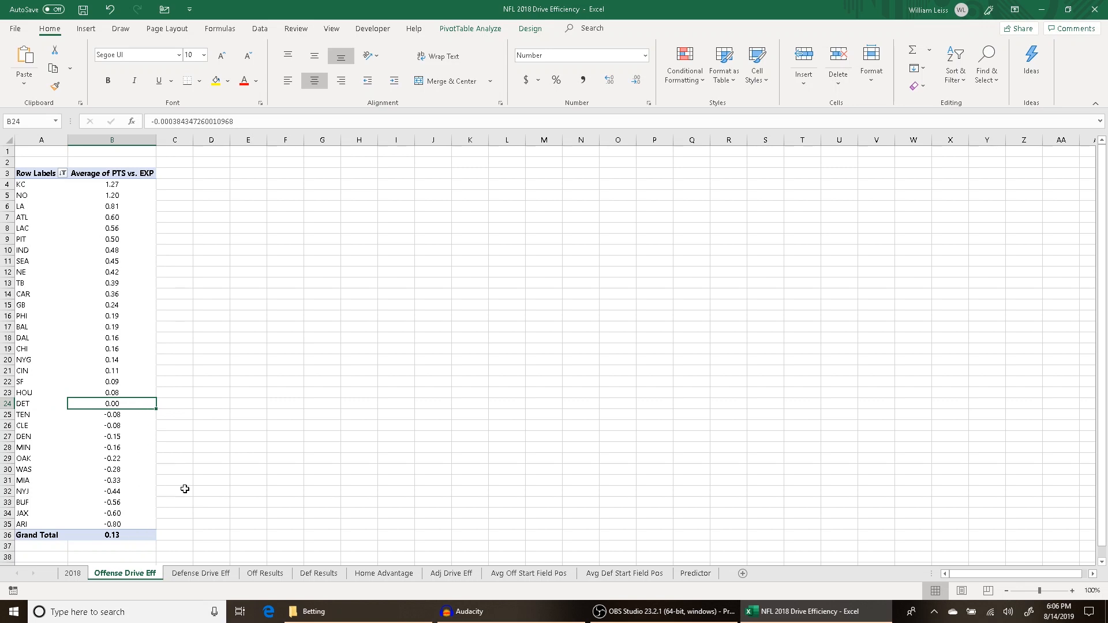
click(139, 535)
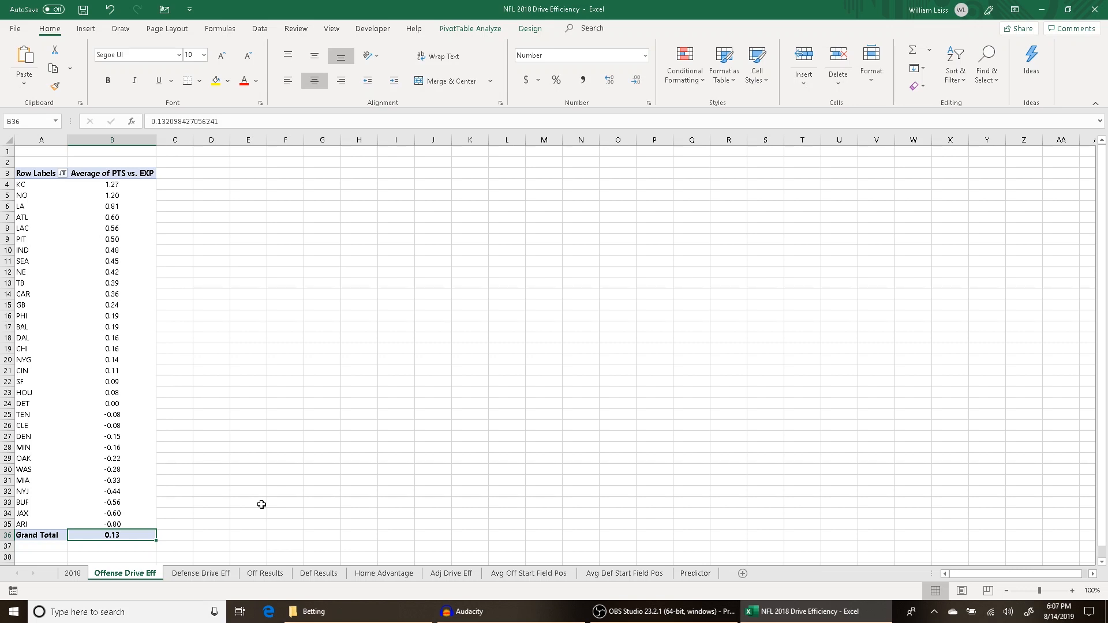
On the Defense Drive Eff sheet, examine the average PTS vs. EXP for CHI, OAK and IND.
key(ctrl+Page_Down)
click(136, 185)
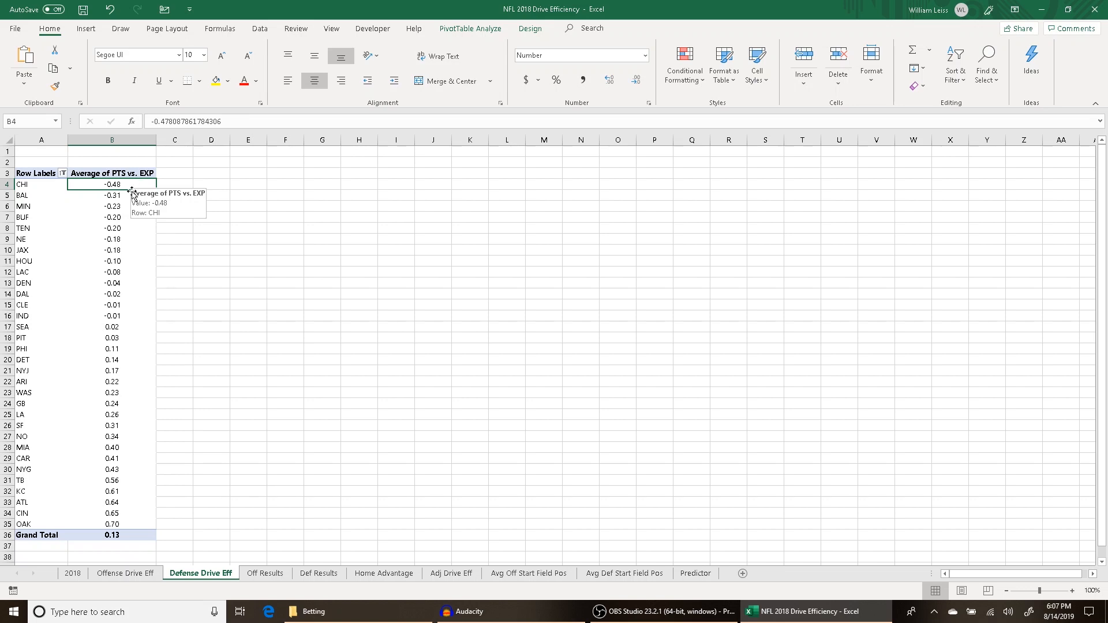
click(120, 527)
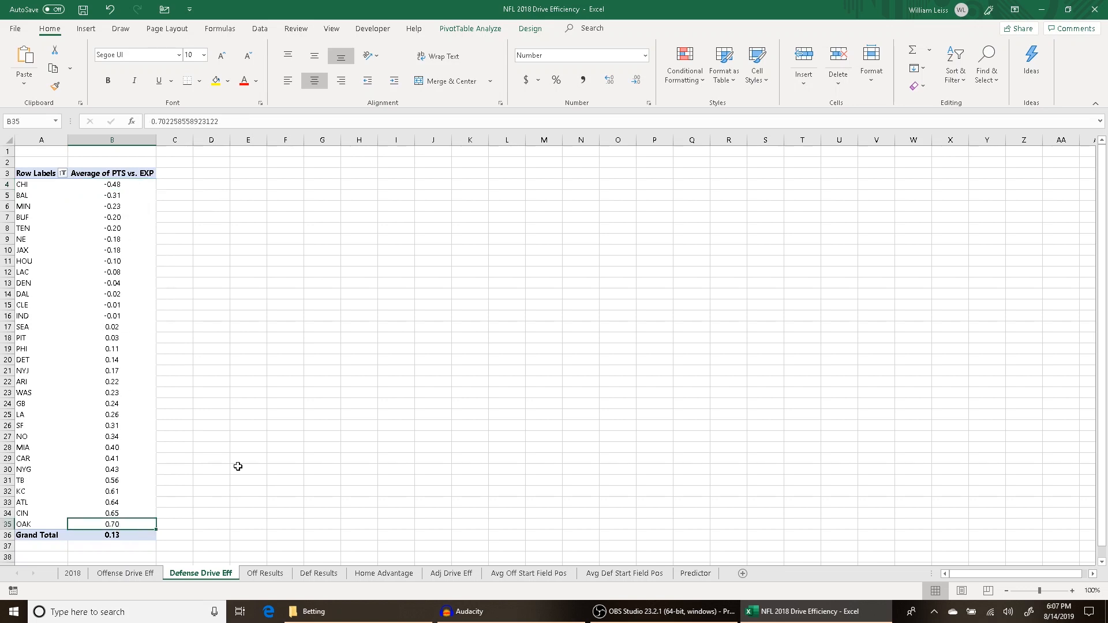
click(147, 317)
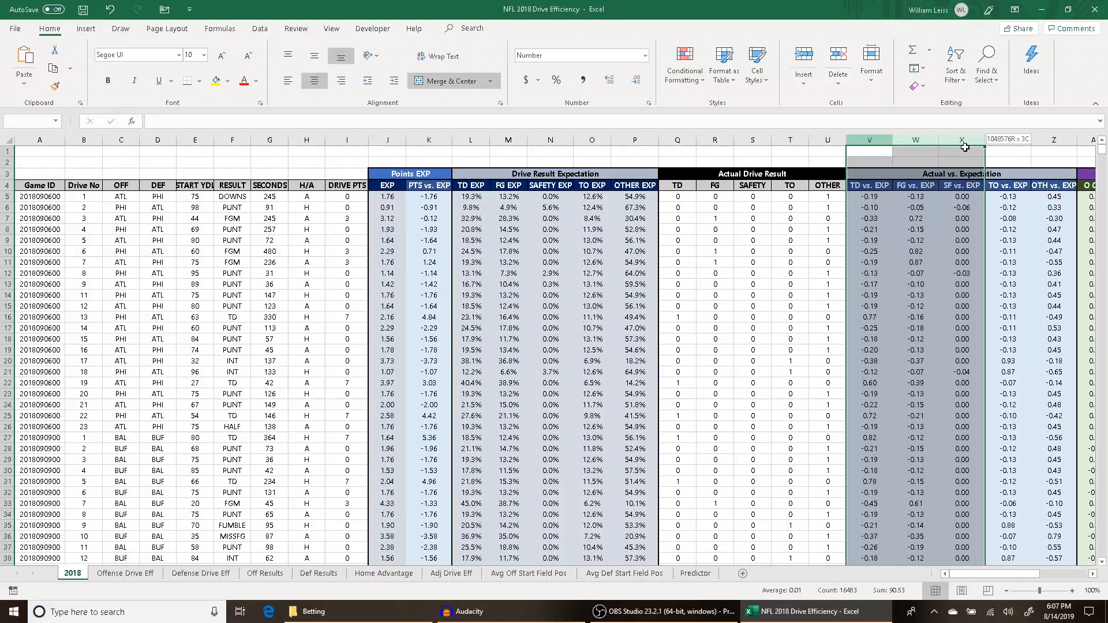
Highlight the Actual vs. Expectation columns, and sort the Off Results teams by average TD vs. EXP from largest to smallest.
drag(975, 139, 1038, 137)
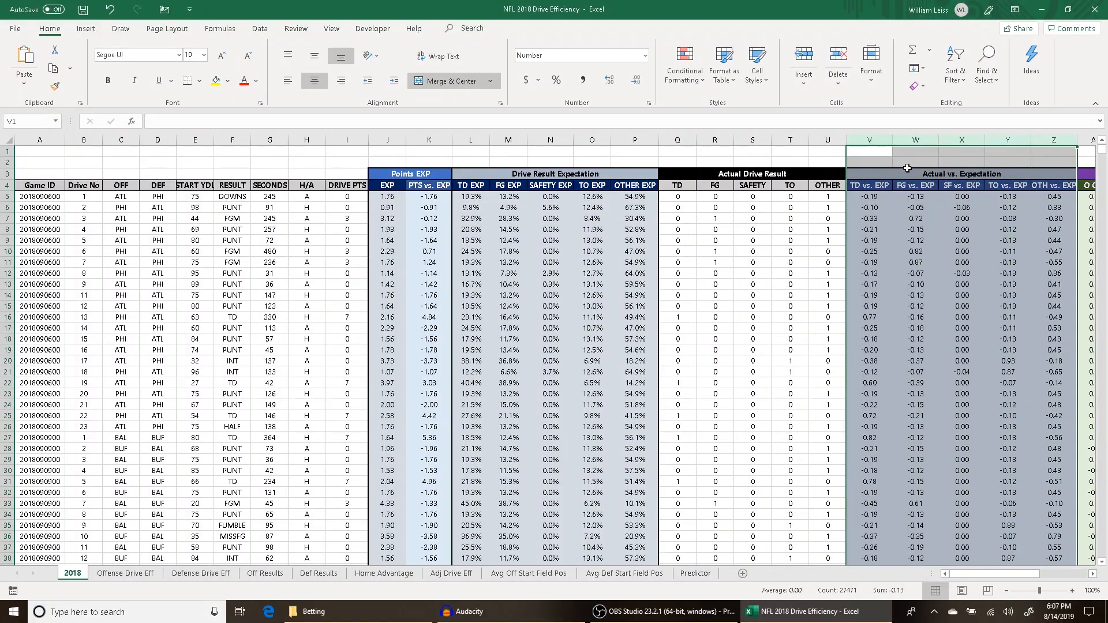
click(264, 573)
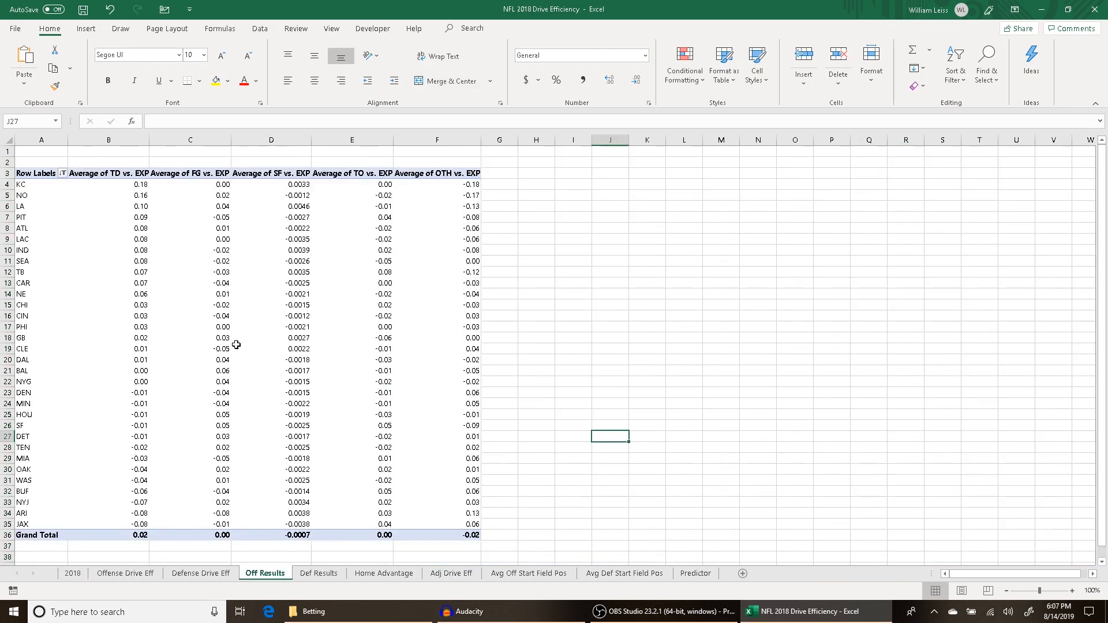
right_click(139, 187)
click(298, 279)
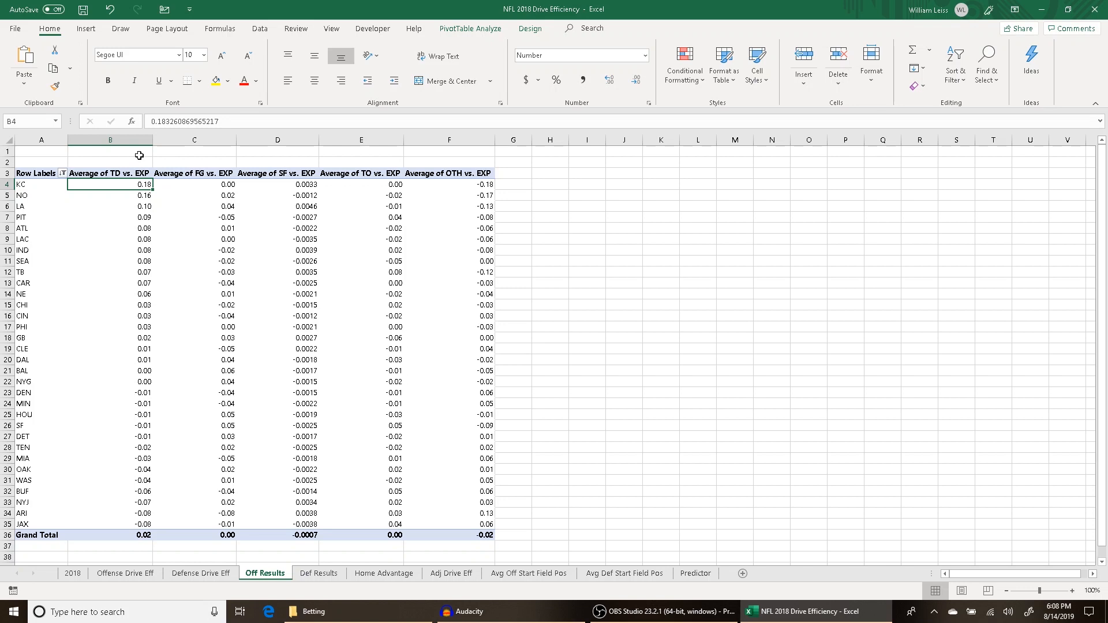
click(138, 521)
Sort the Off Results teams by average FG vs. EXP, and finally by average TO vs. EXP, both from largest to smallest.
click(217, 187)
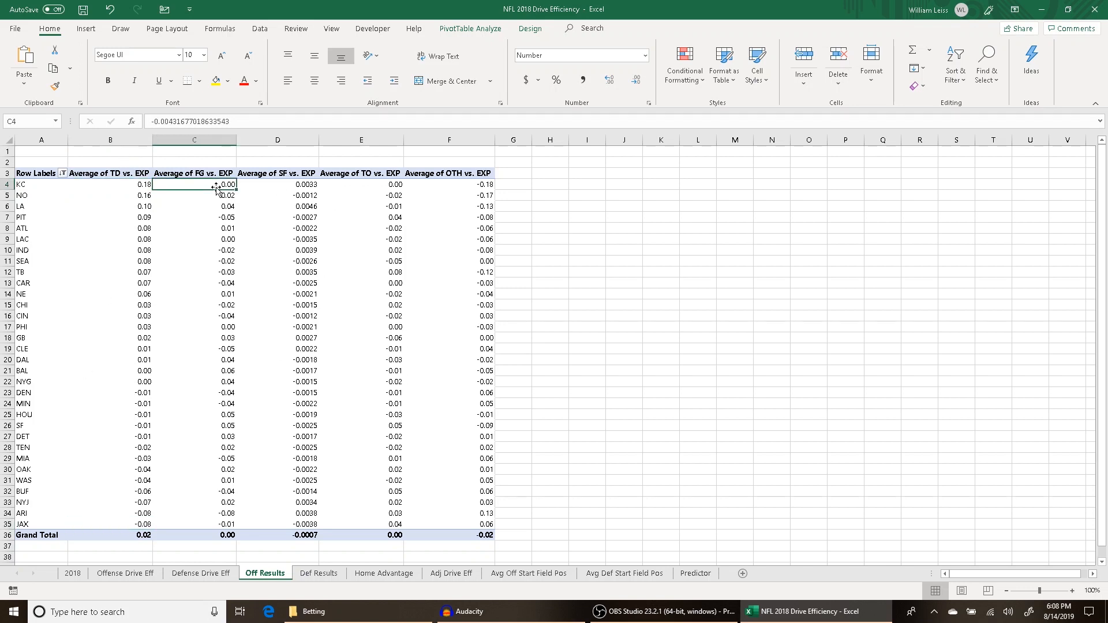
right_click(219, 187)
mouse_move(328, 314)
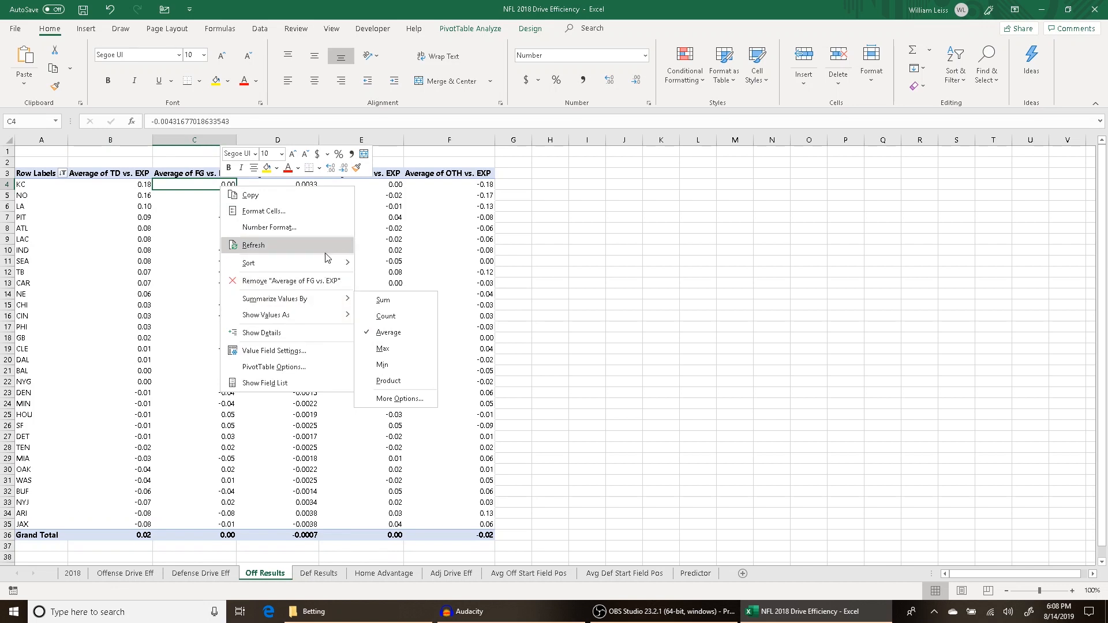
click(398, 279)
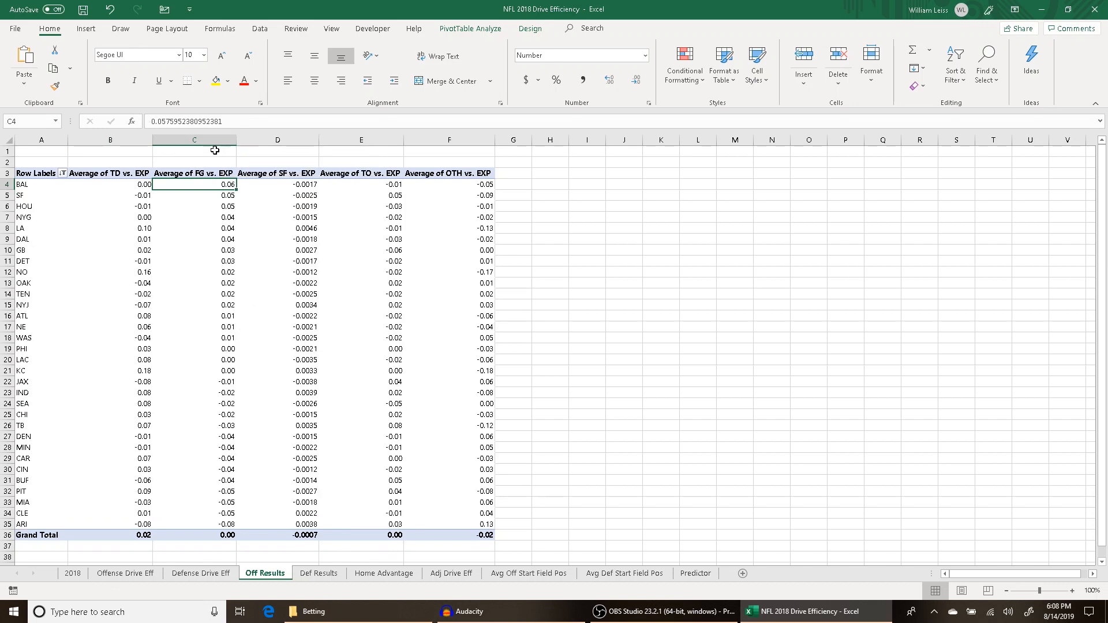
click(228, 523)
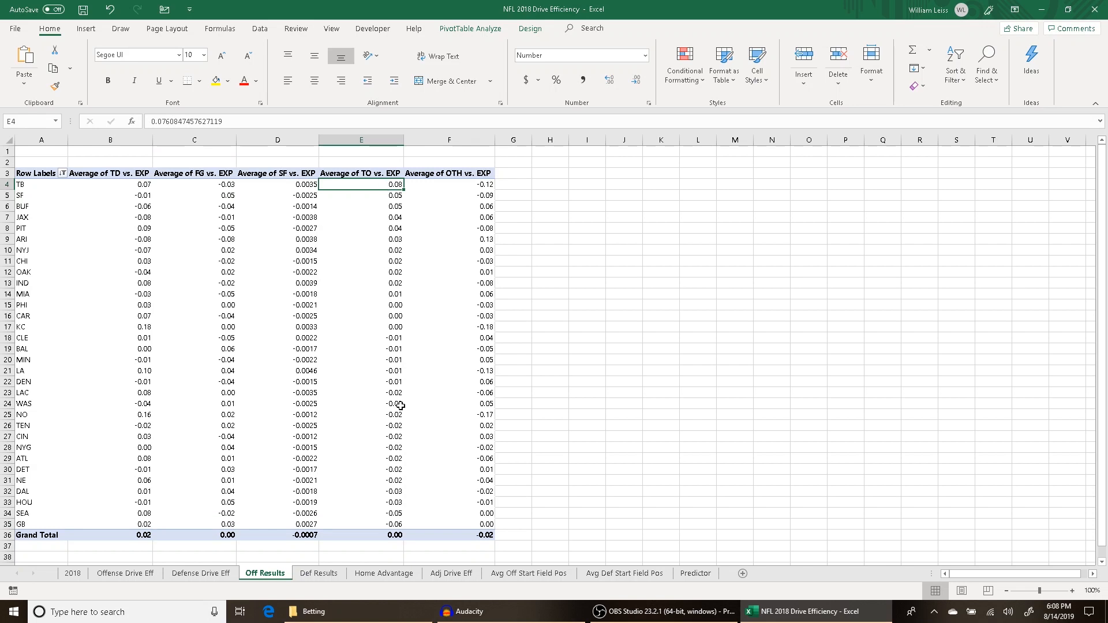
click(394, 523)
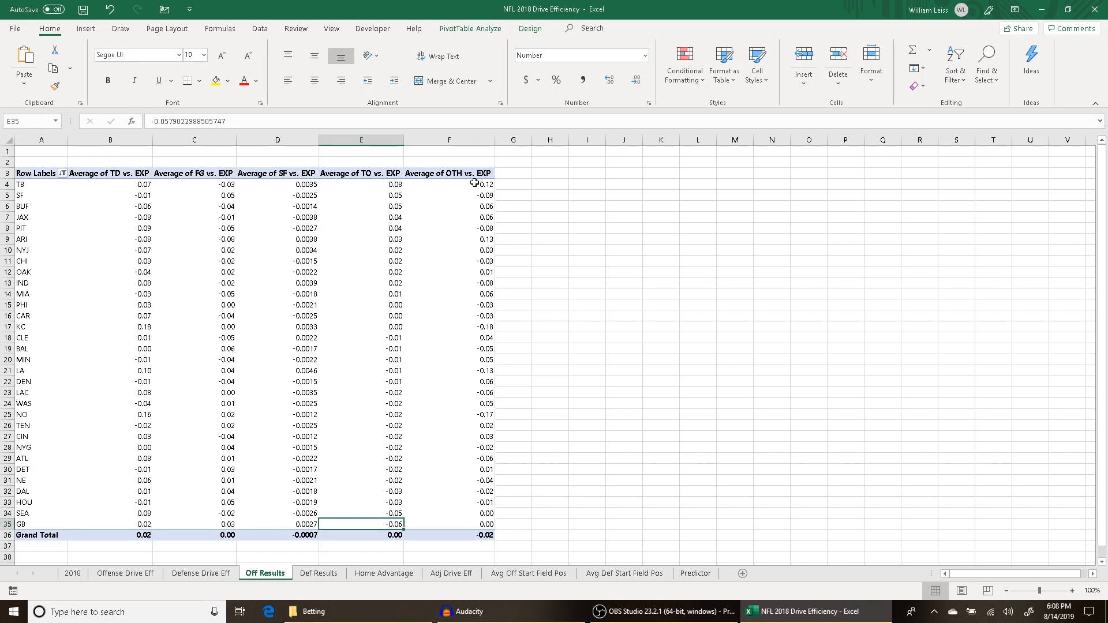
Sort the Def Results teams by average TD vs. EXP from smallest to largest, and finally by average TO vs. EXP from largest to smallest.
key(ctrl+Page_Down)
right_click(139, 186)
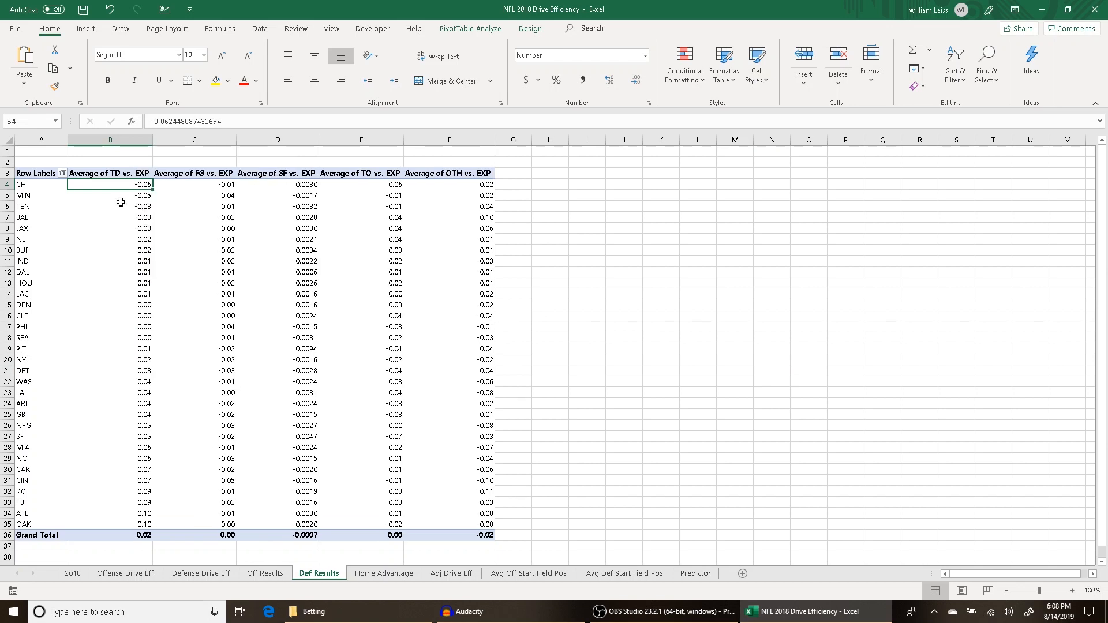
click(145, 526)
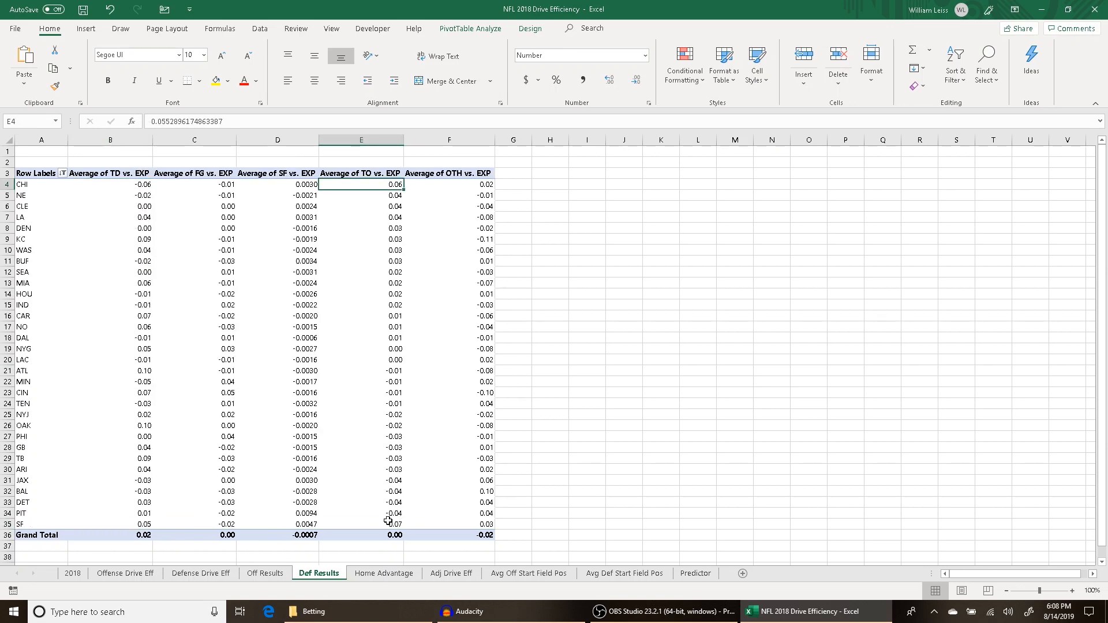
click(389, 523)
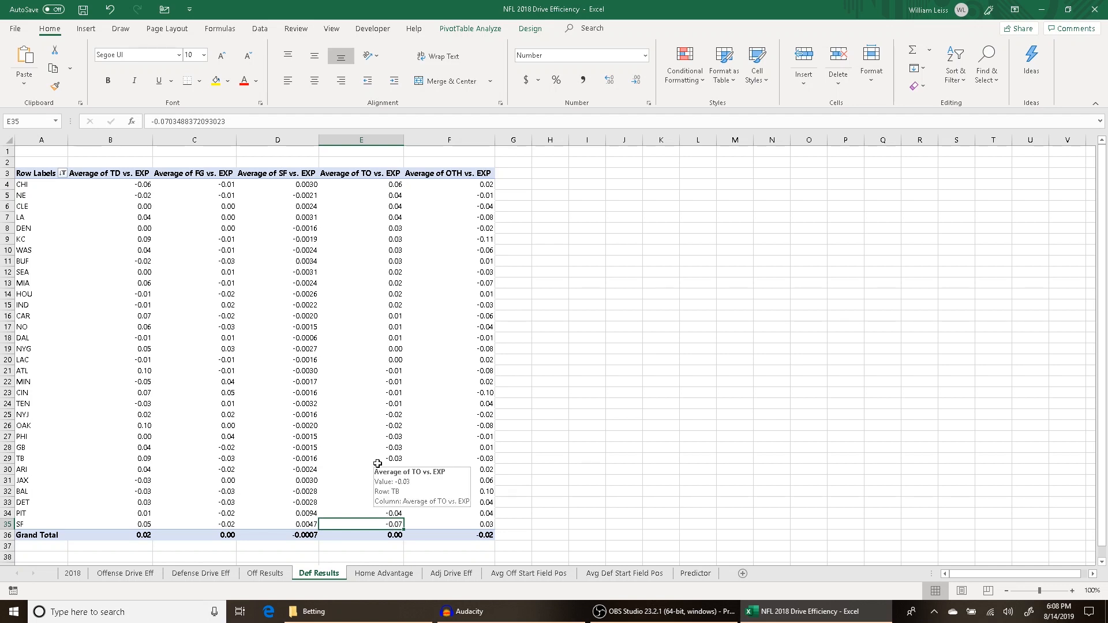
On the Home Advantage sheet, compare the grand total, away and home averages of PTS vs. EXP.
click(394, 579)
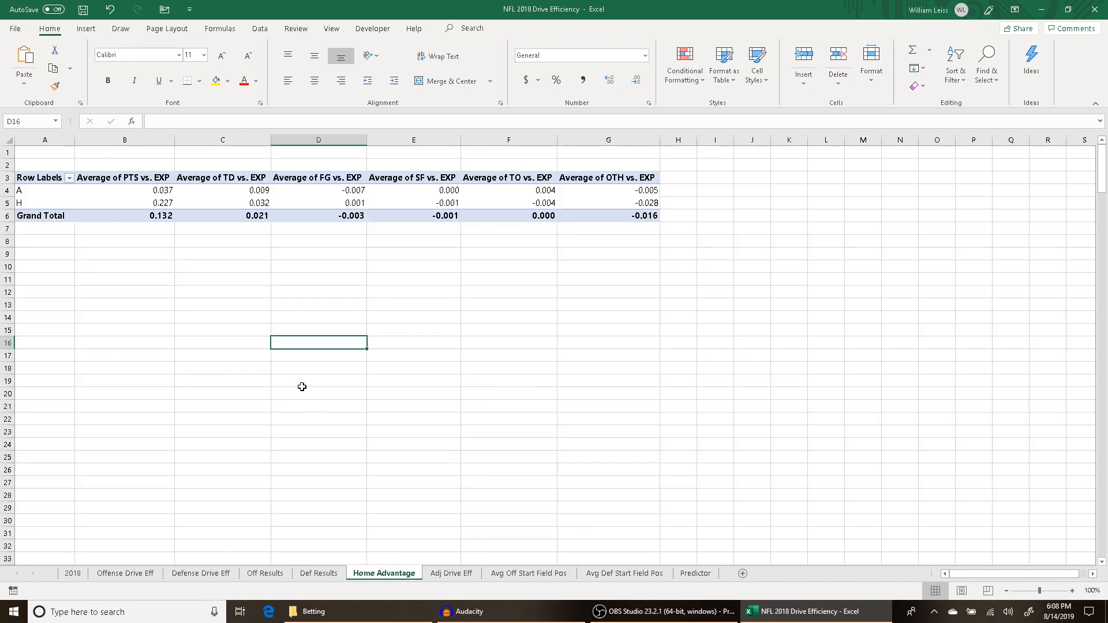
click(153, 213)
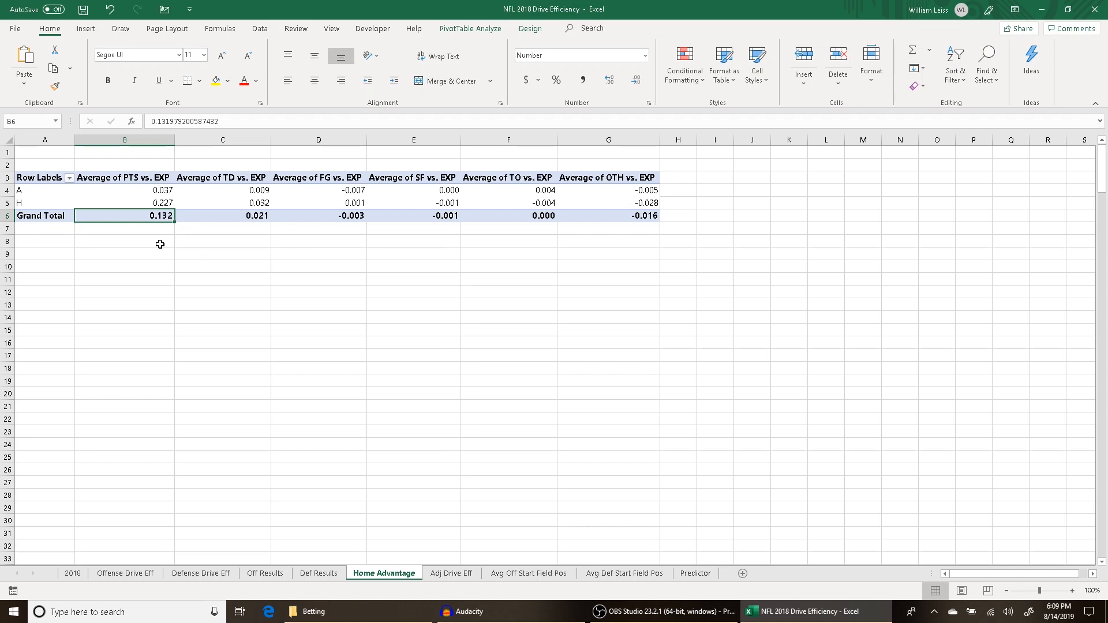
click(143, 196)
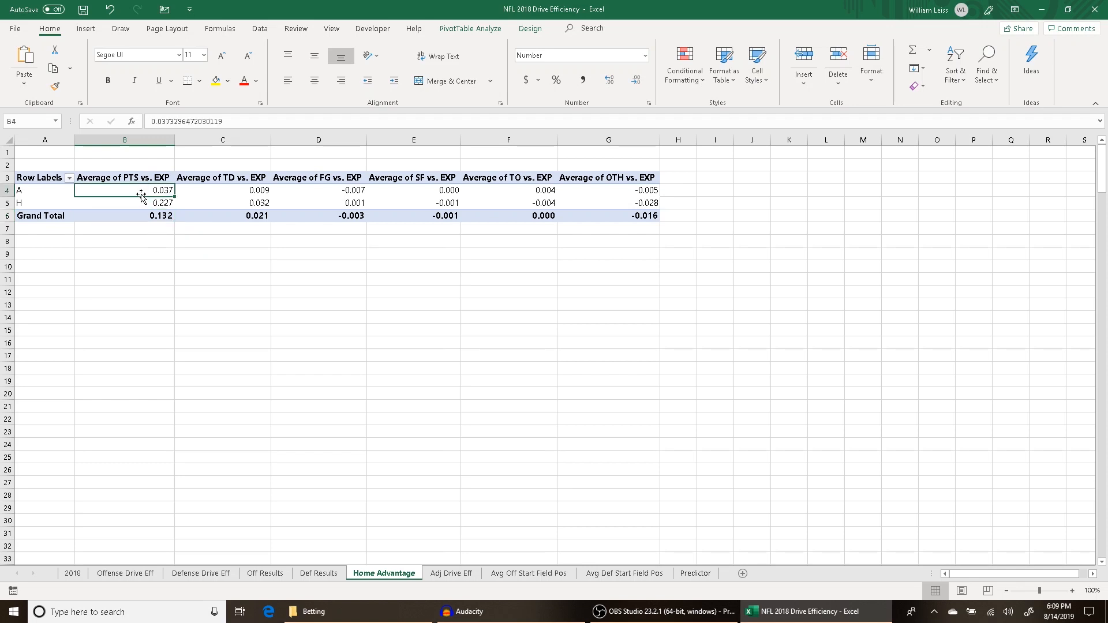
click(129, 206)
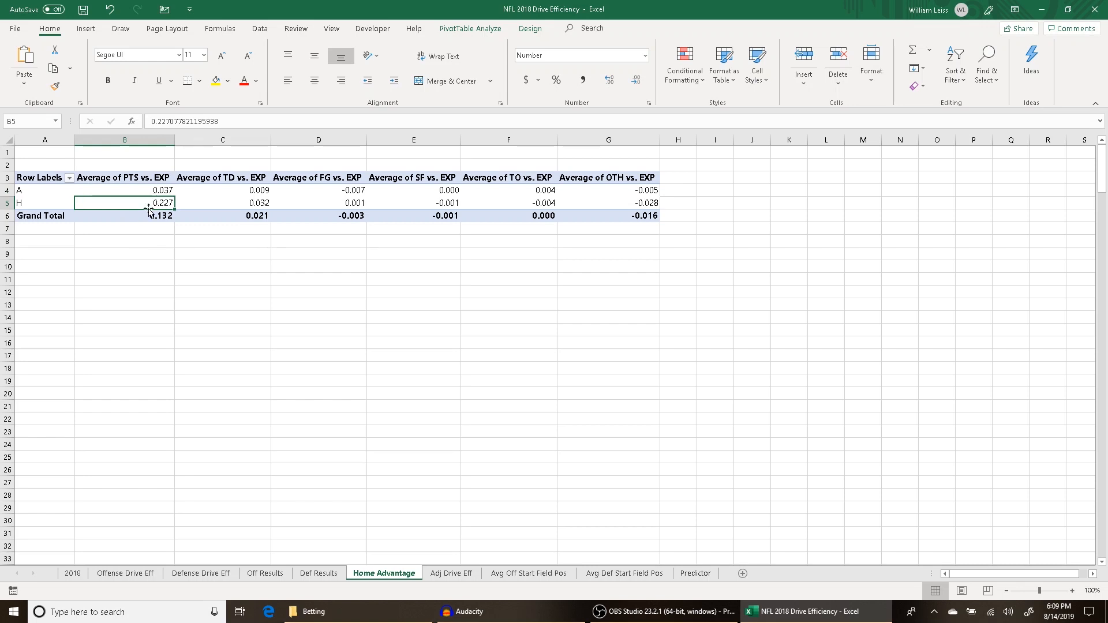
click(145, 227)
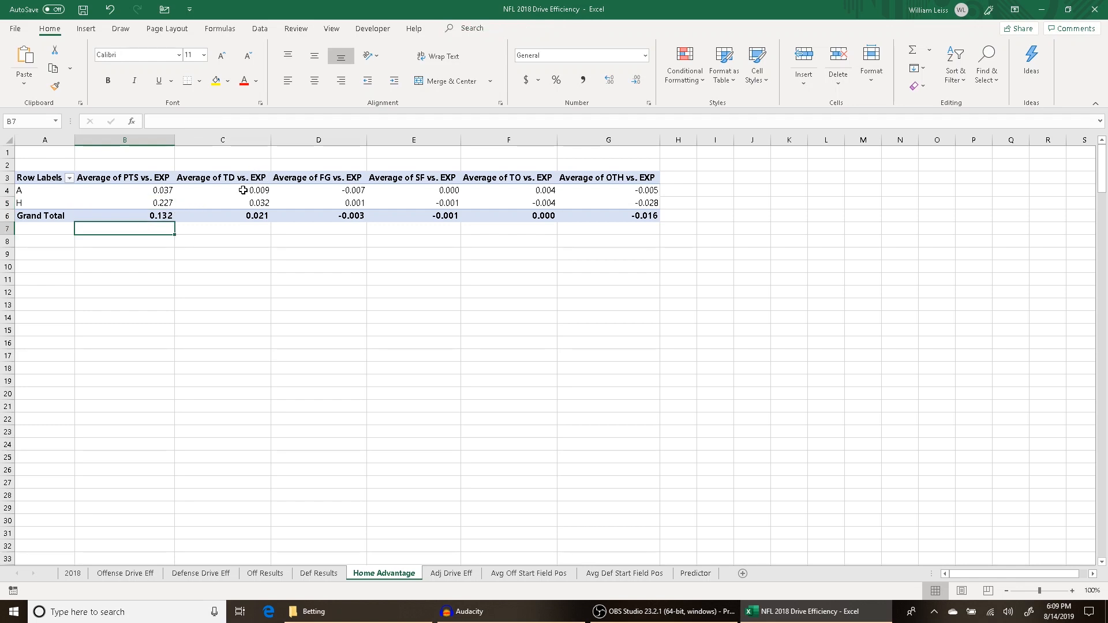
Compare the grand total, away and home averages of TD vs. EXP, and check the away average of TO vs. EXP.
click(239, 217)
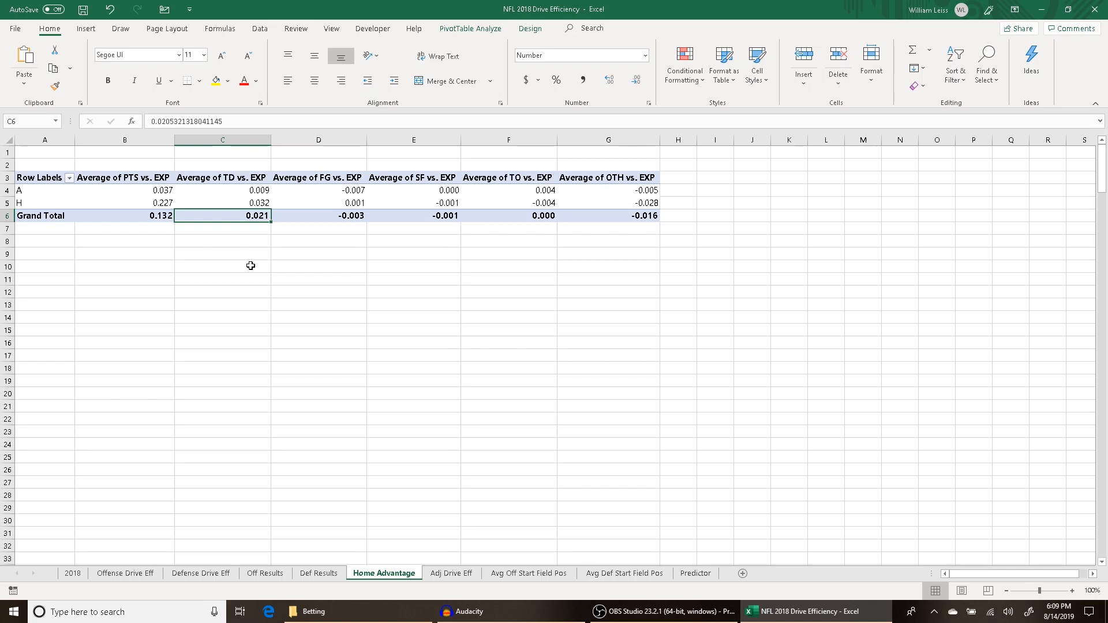
click(247, 189)
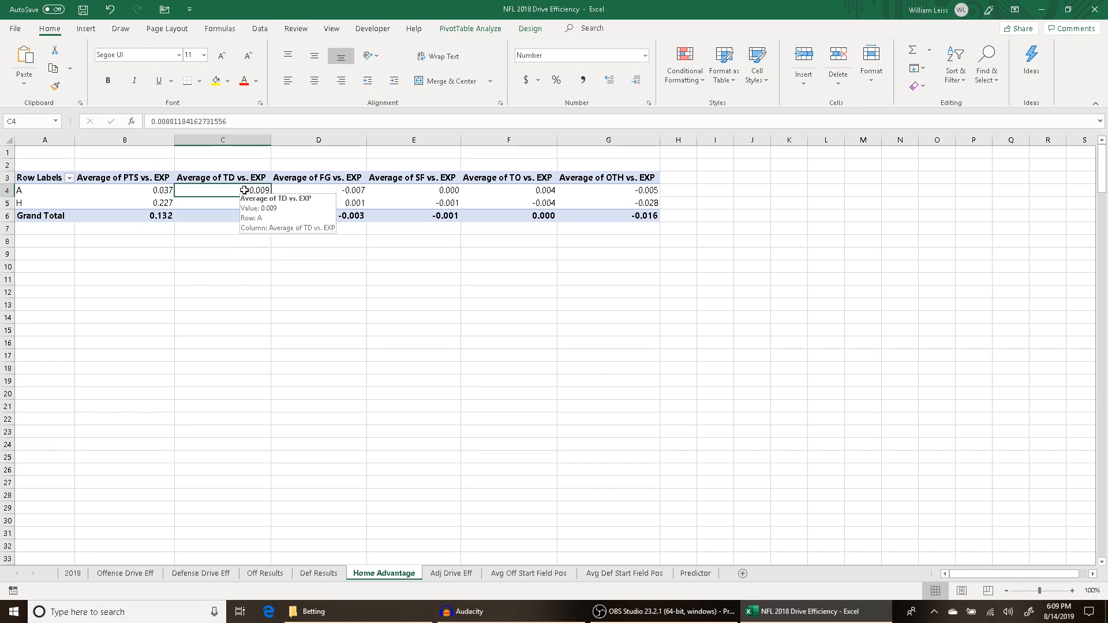
click(224, 204)
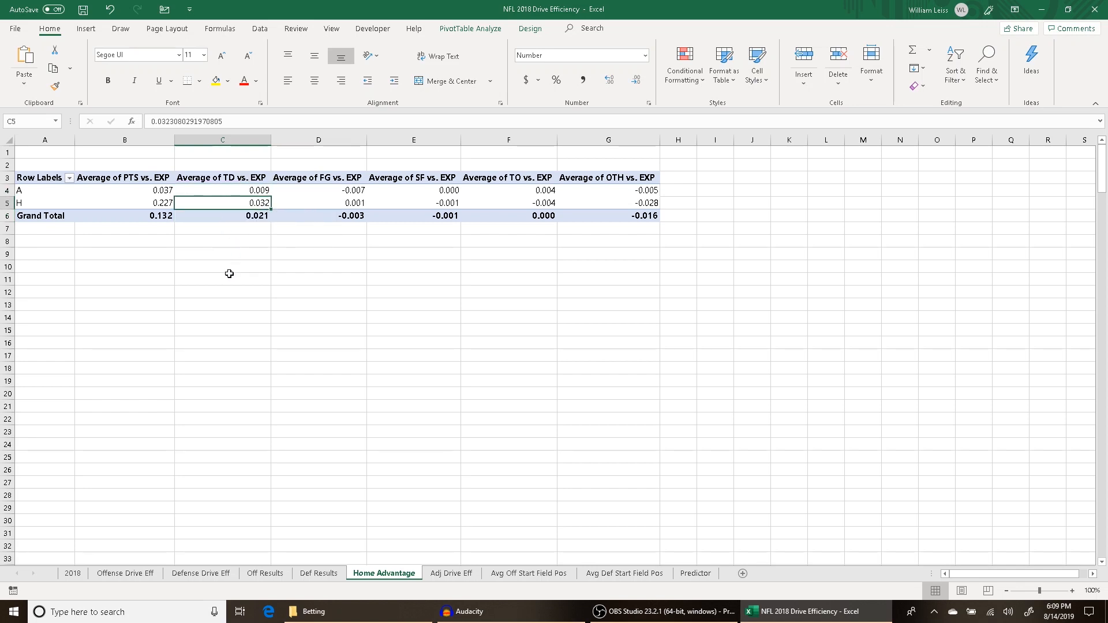
click(503, 191)
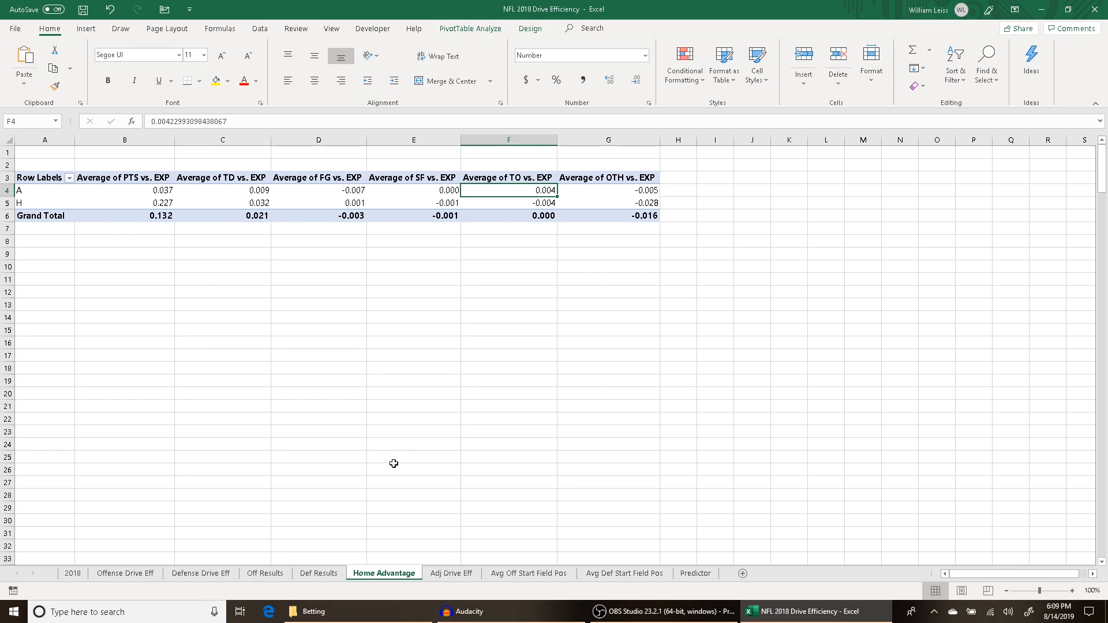
On the Avg Off Start Field Pos sheet, examine the average START YDL and average SECONDS for NO.
key(ctrl+Page_Down)
key(ctrl+Page_Down)
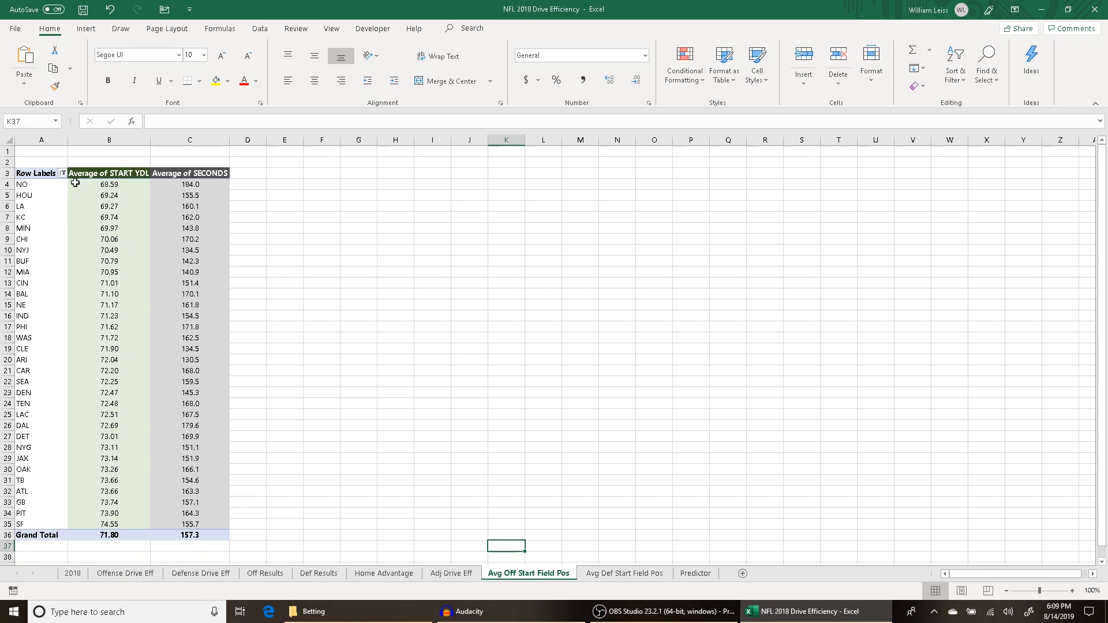
click(95, 185)
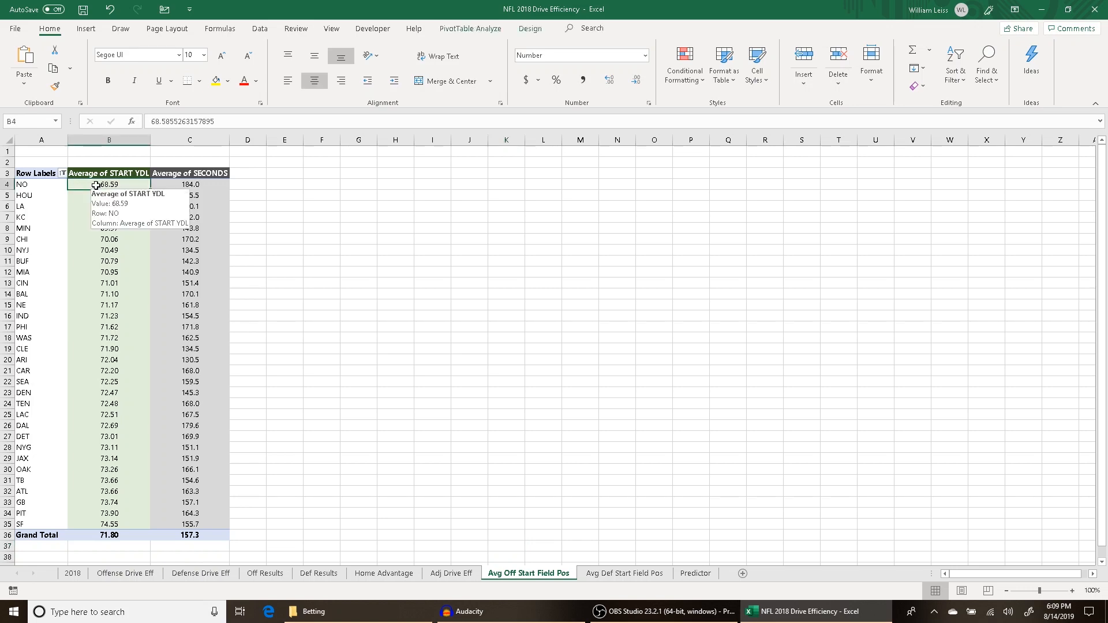
click(172, 182)
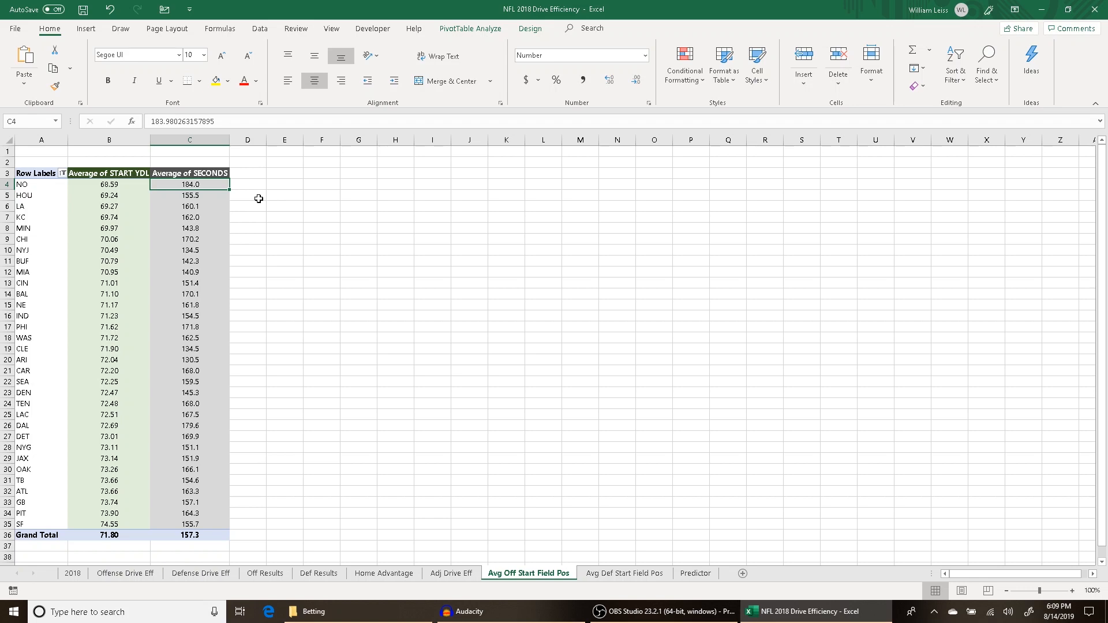
key(Left)
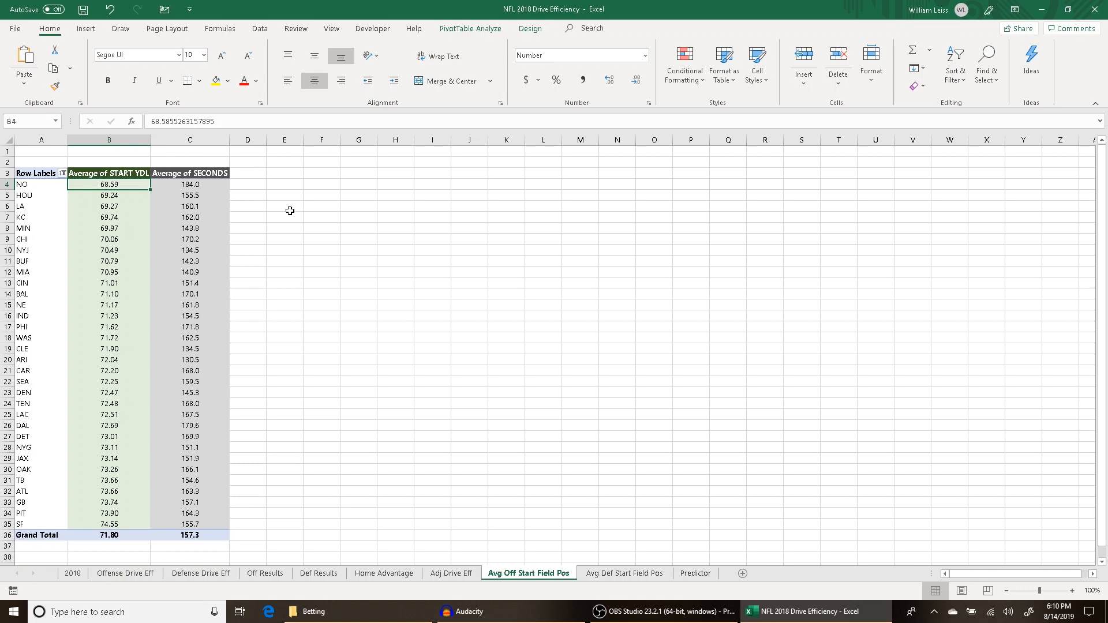
Sort the Avg Off Start Field Pos teams by average SECONDS from smallest to largest.
right_click(193, 184)
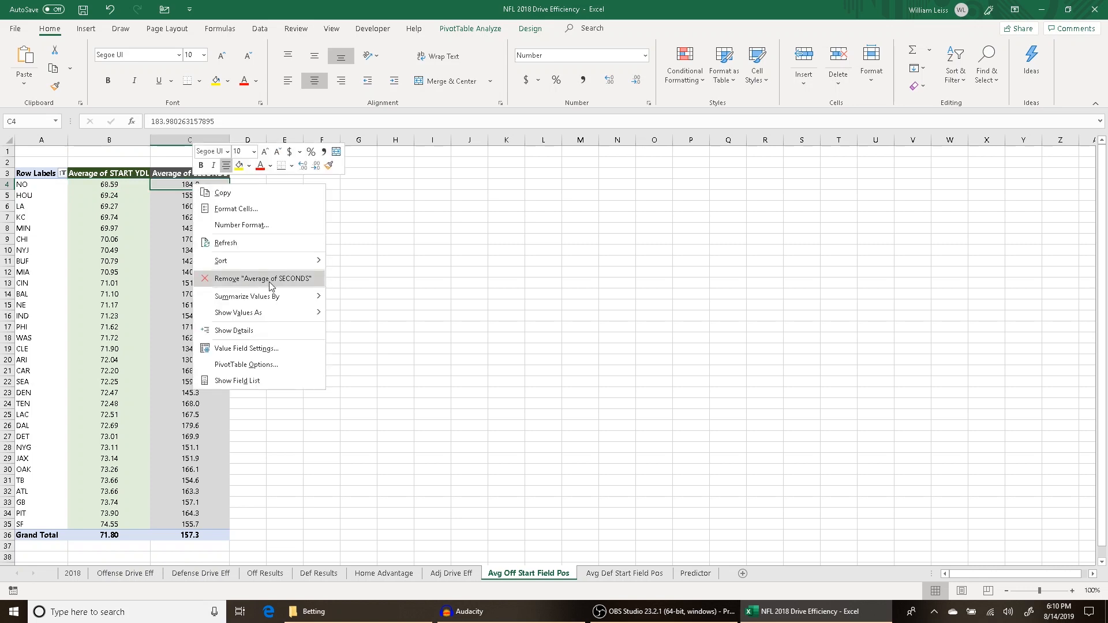
mouse_move(282, 258)
click(352, 261)
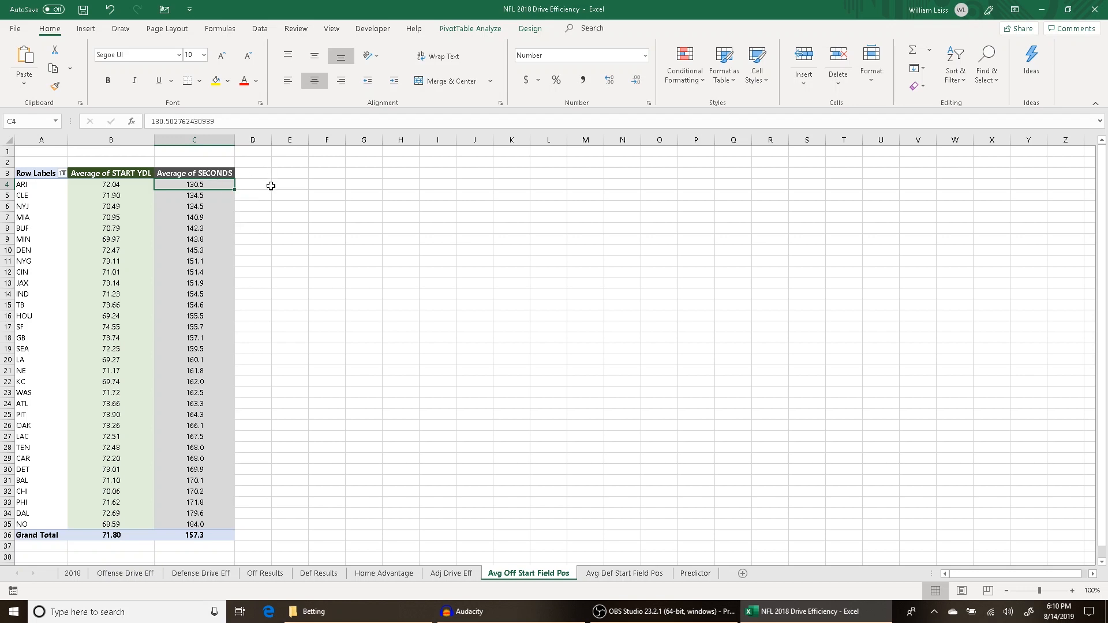
On the Avg Def Start Field Pos sheet, sort the teams by average SECONDS from smallest to largest.
key(ctrl+Page_Down)
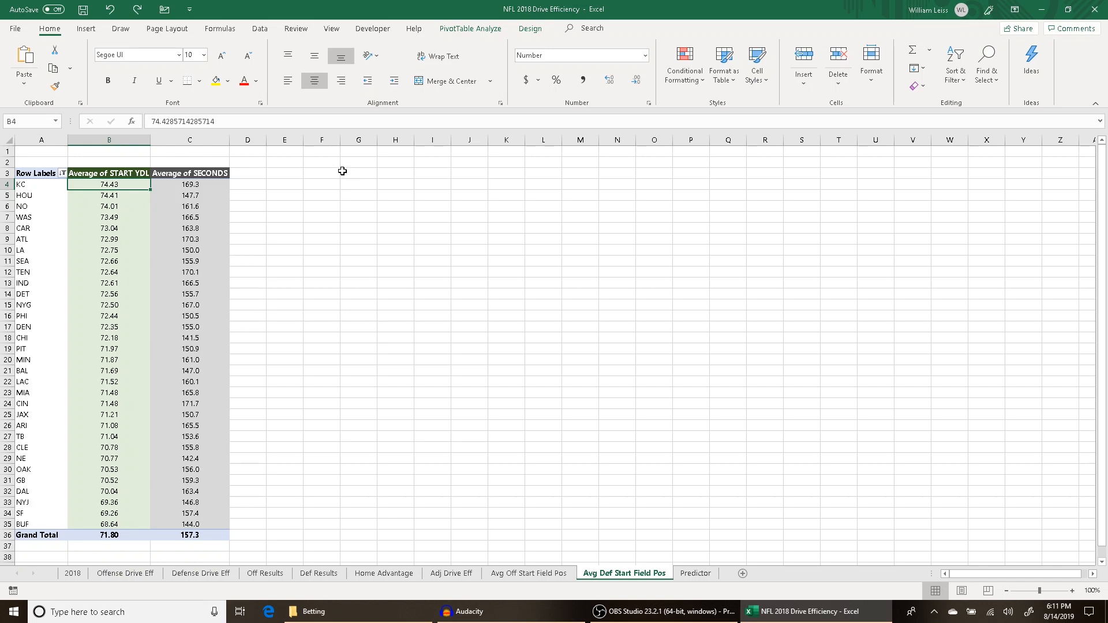
right_click(218, 185)
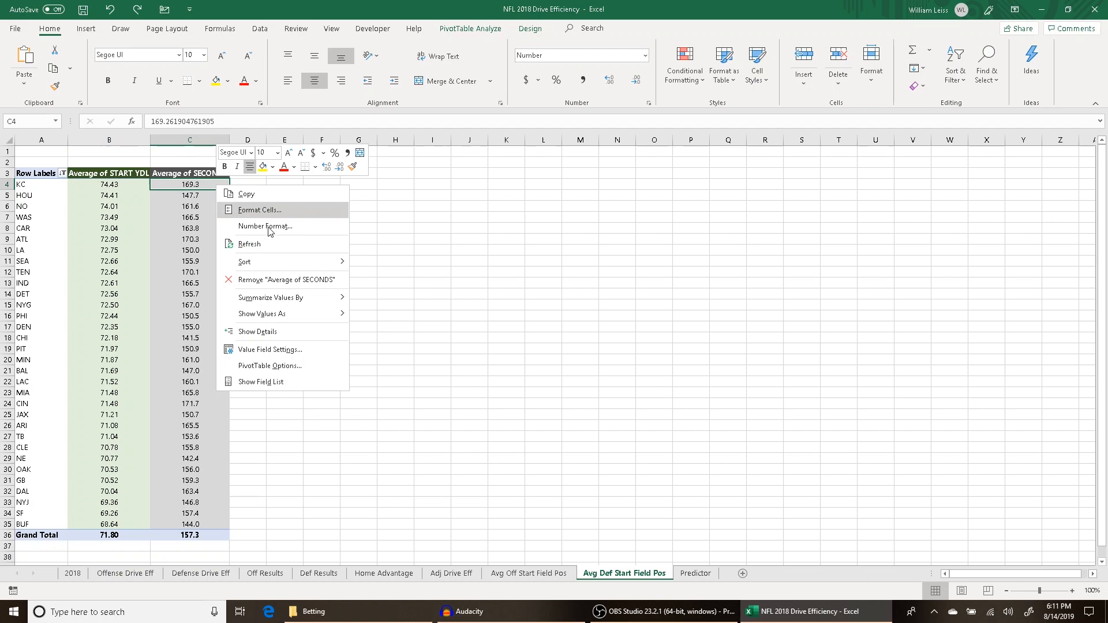
click(320, 250)
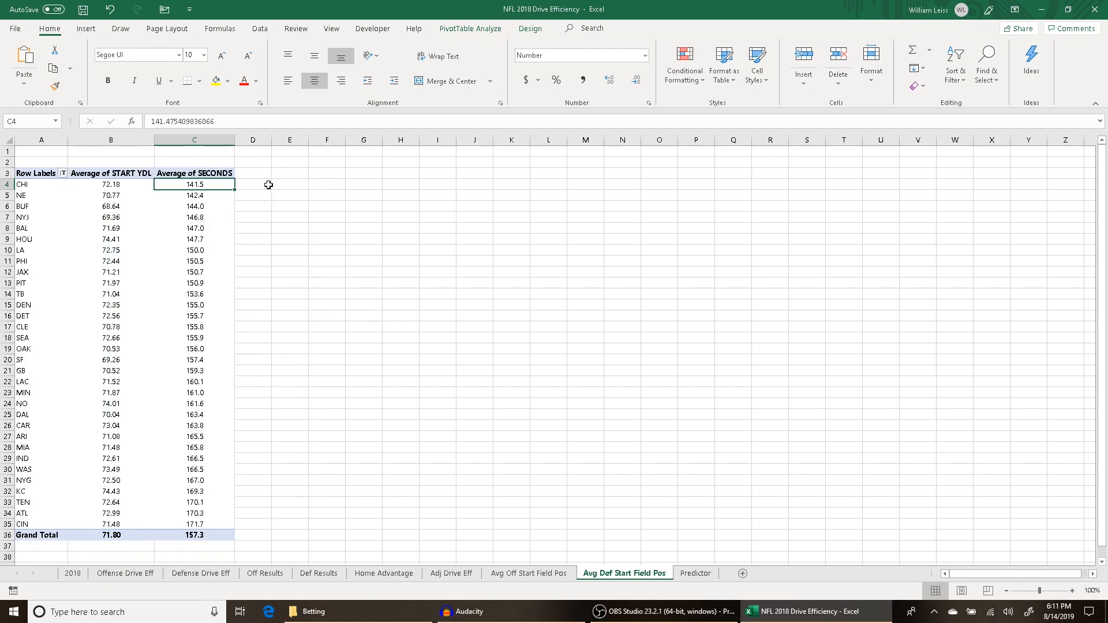
On the 2018 sheet, inspect the Round 1 Adjustments cells O ODE, D DDE and N DE for drive 1 of the ATL–PHI game.
click(73, 573)
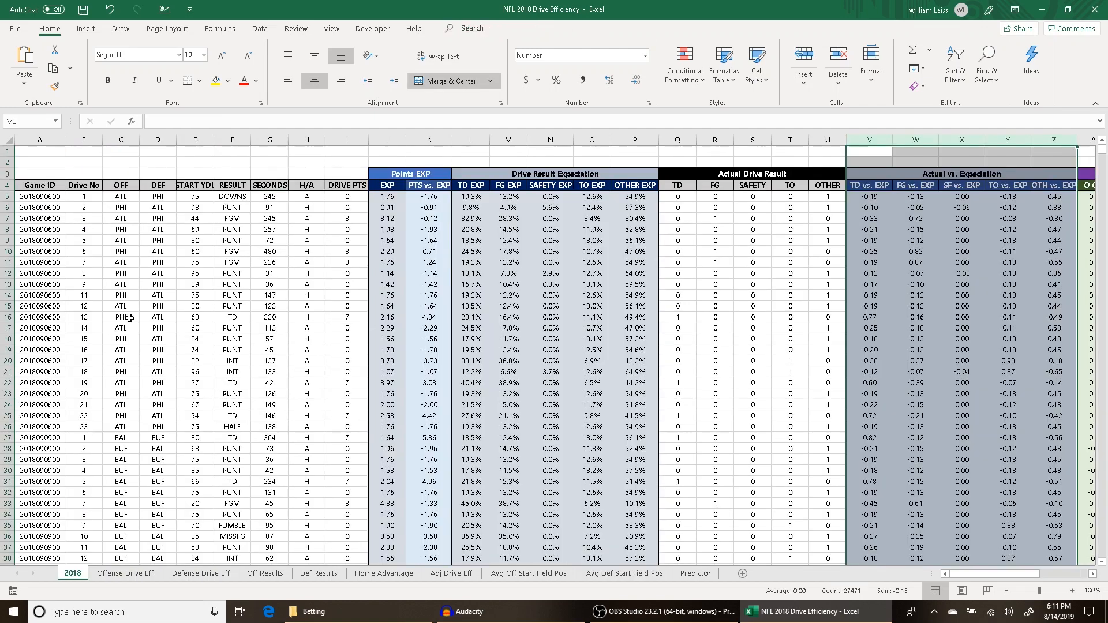
click(731, 454)
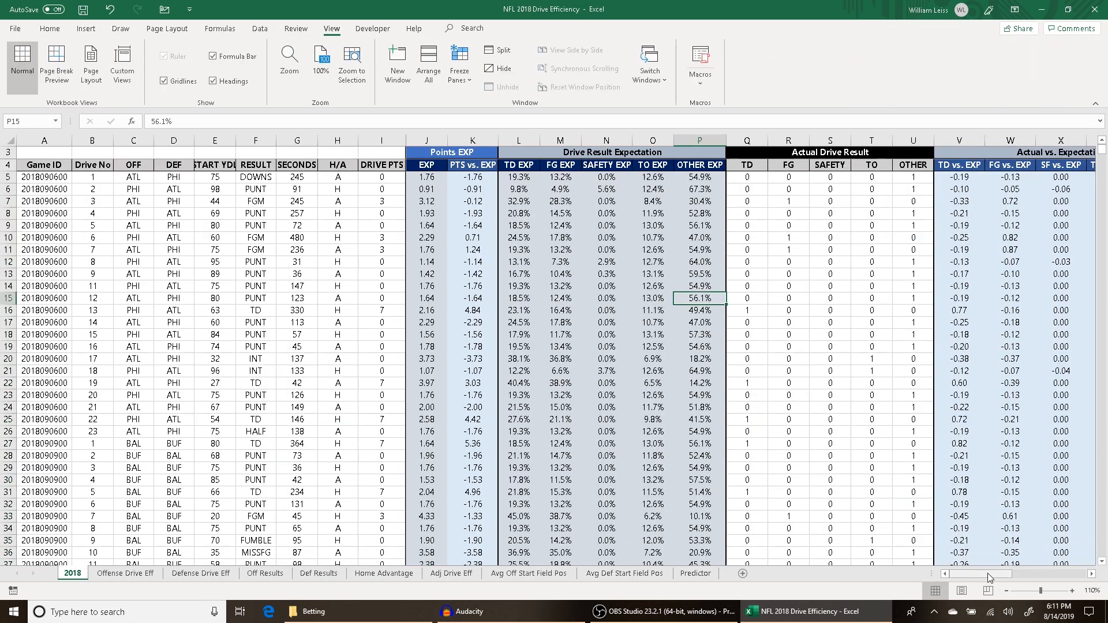
drag(988, 573, 1031, 575)
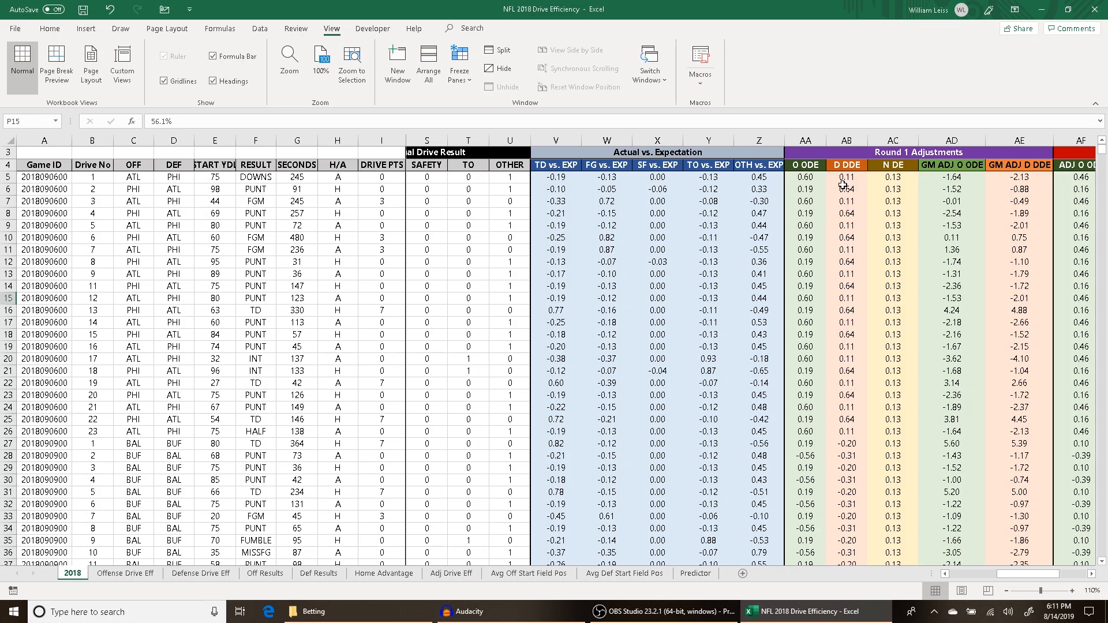
click(810, 178)
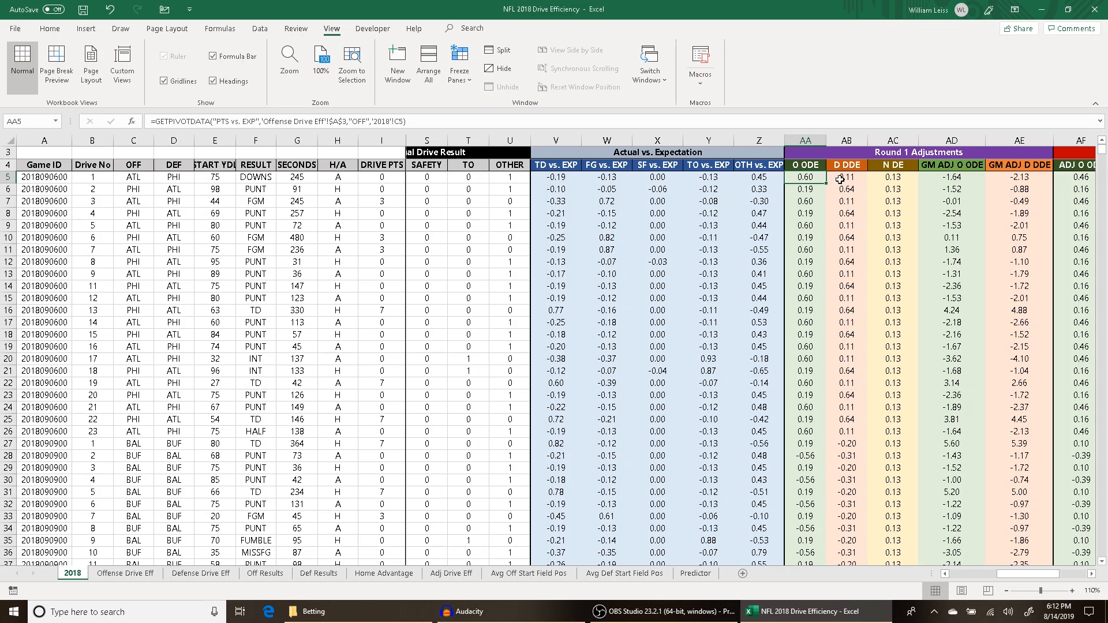
click(840, 179)
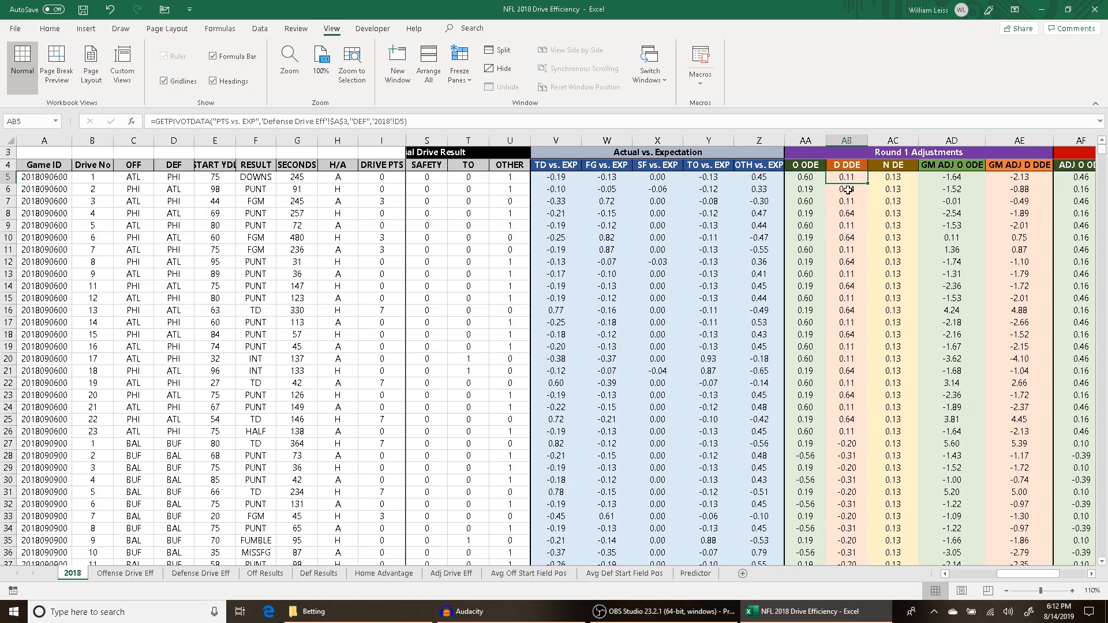
click(880, 180)
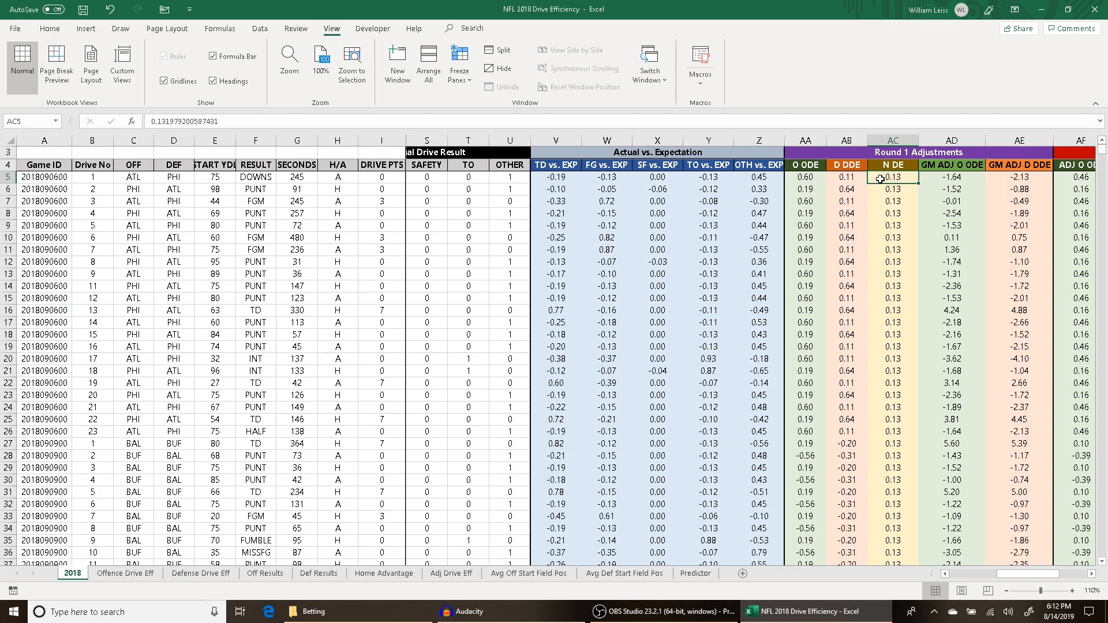
For drive 1 of the ATL–PHI game, inspect D DDE and O ODE, plus START YDL, EXP, DRIVE PTS and PTS vs. EXP.
click(857, 178)
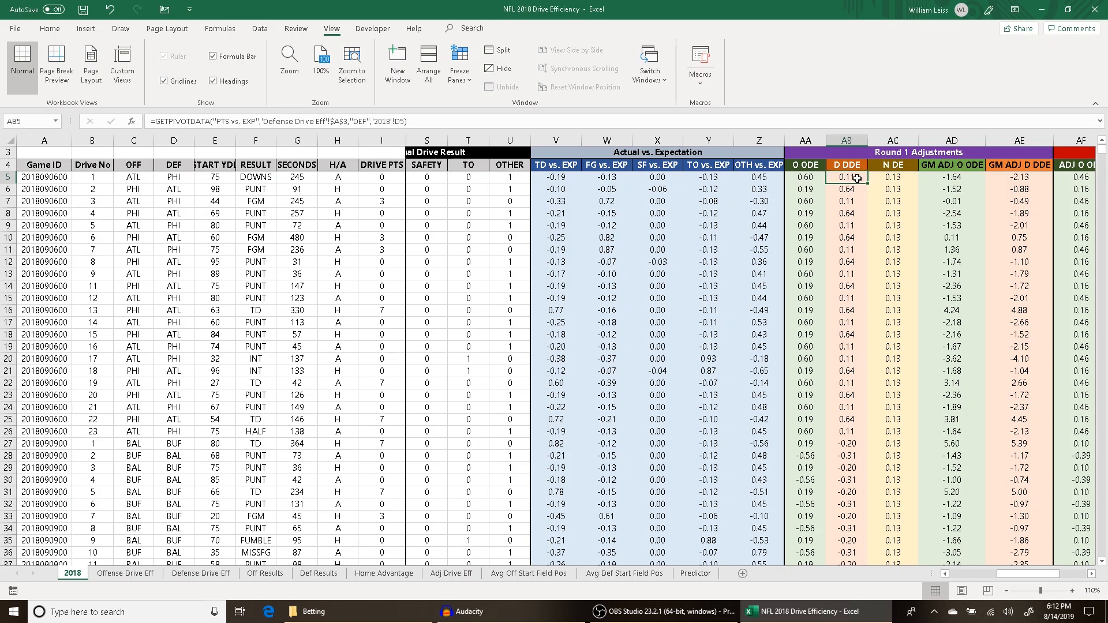
click(812, 179)
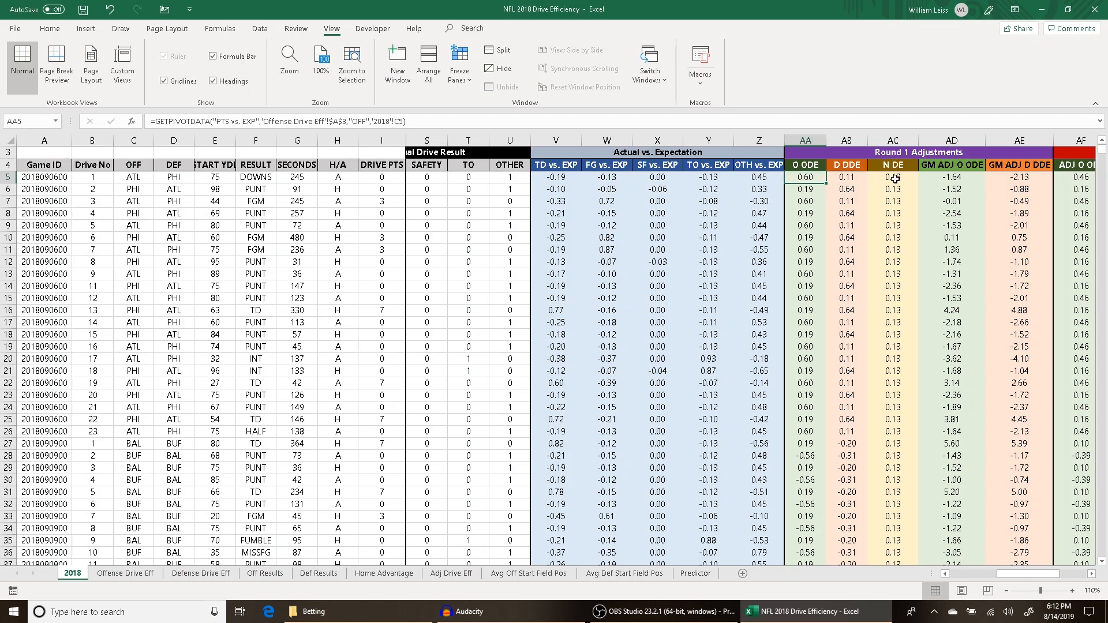
scroll(895, 179, left, 3)
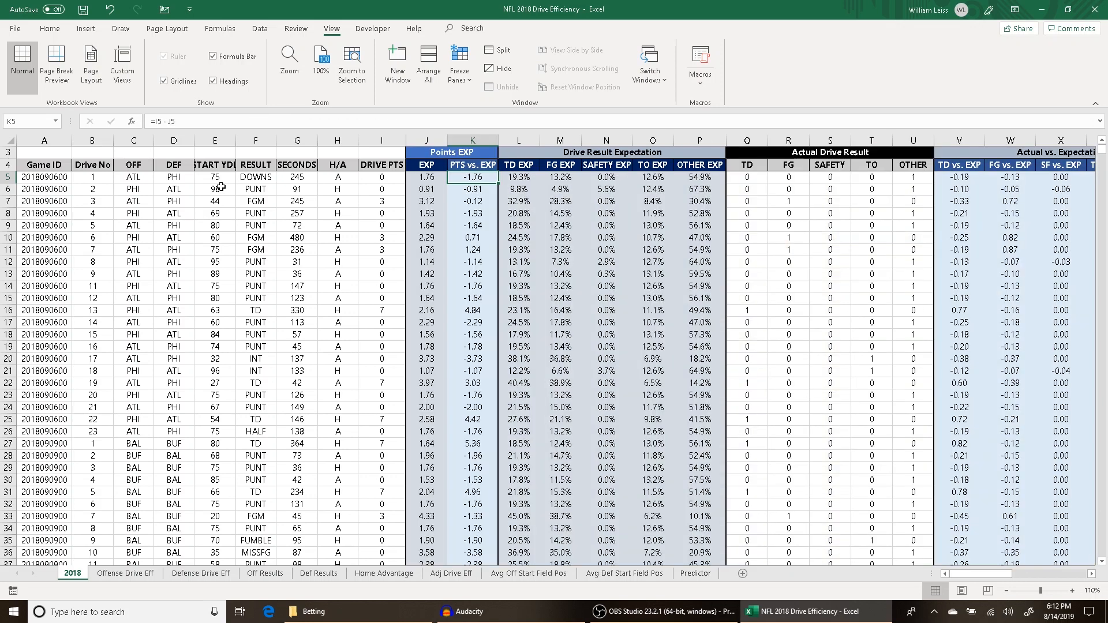
click(219, 179)
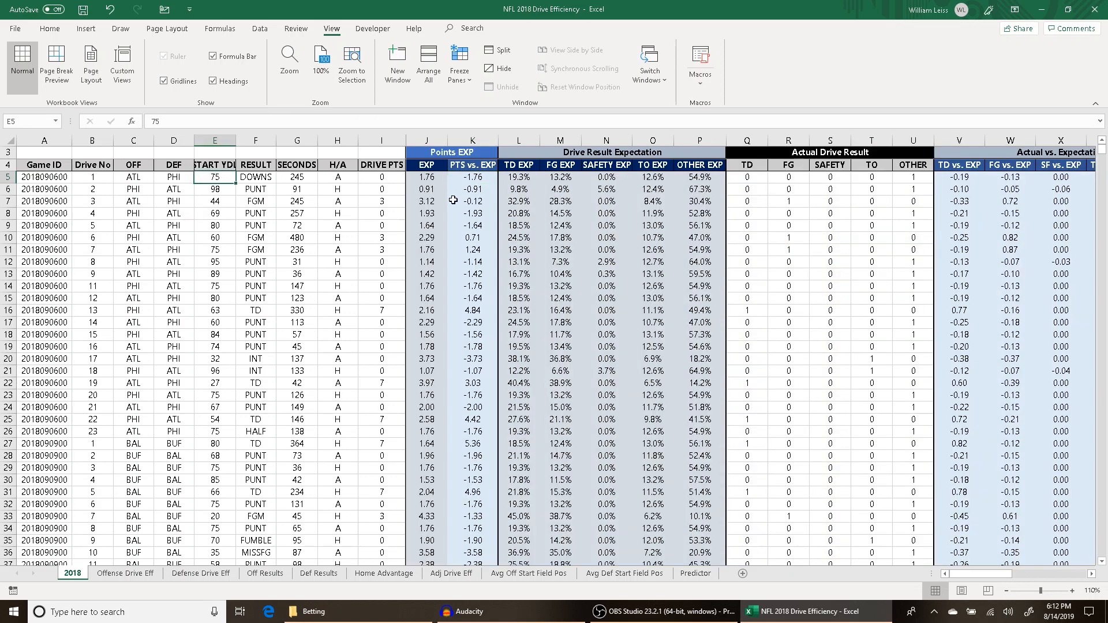
click(436, 179)
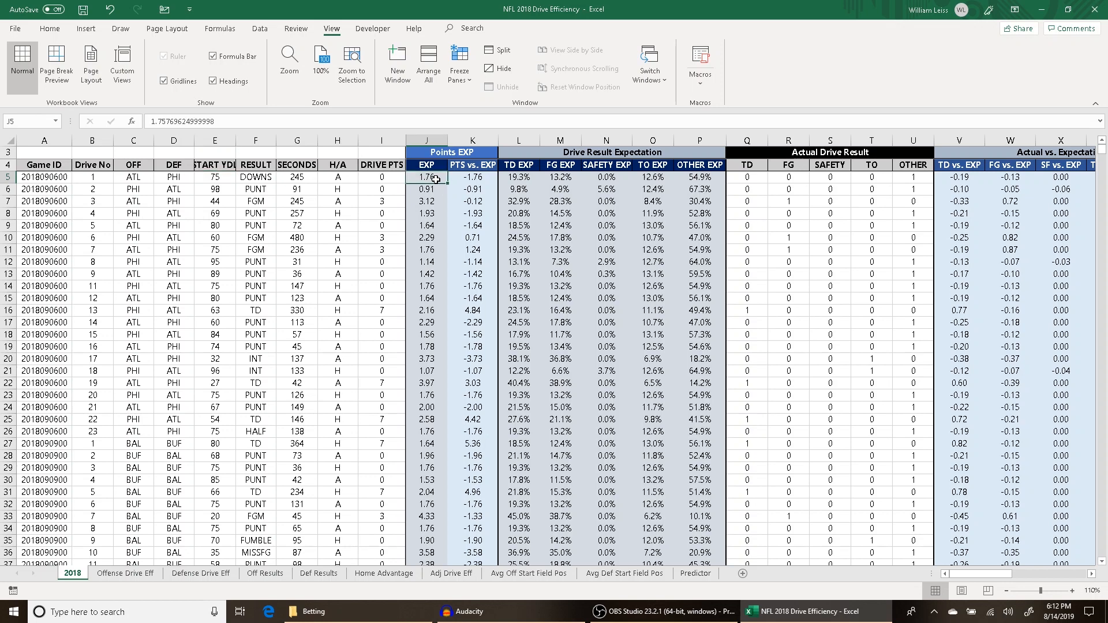
click(394, 177)
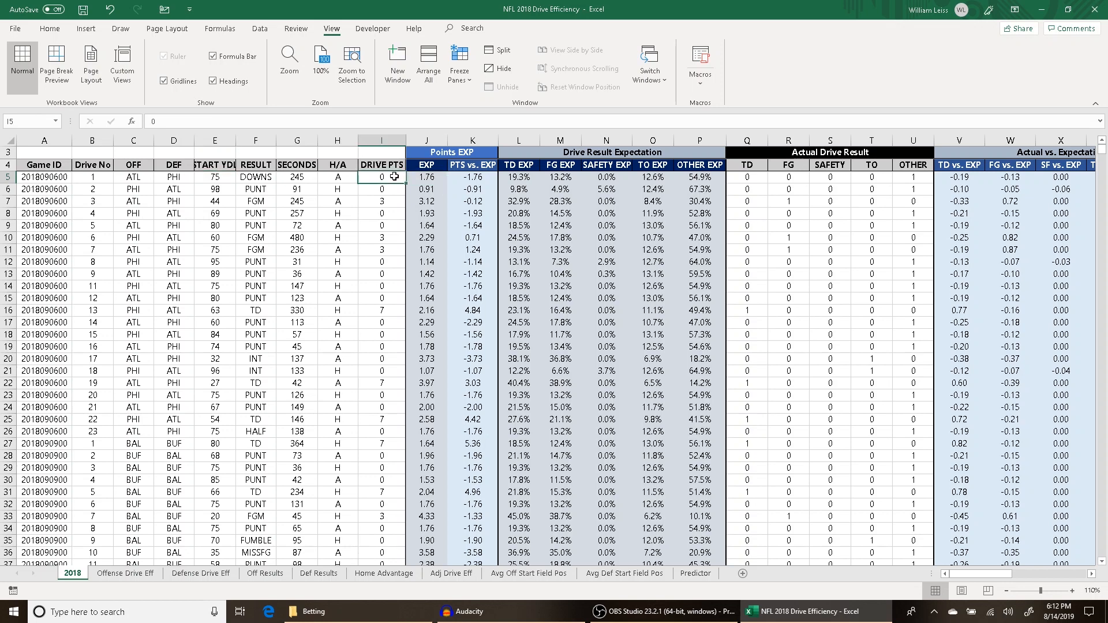
click(479, 179)
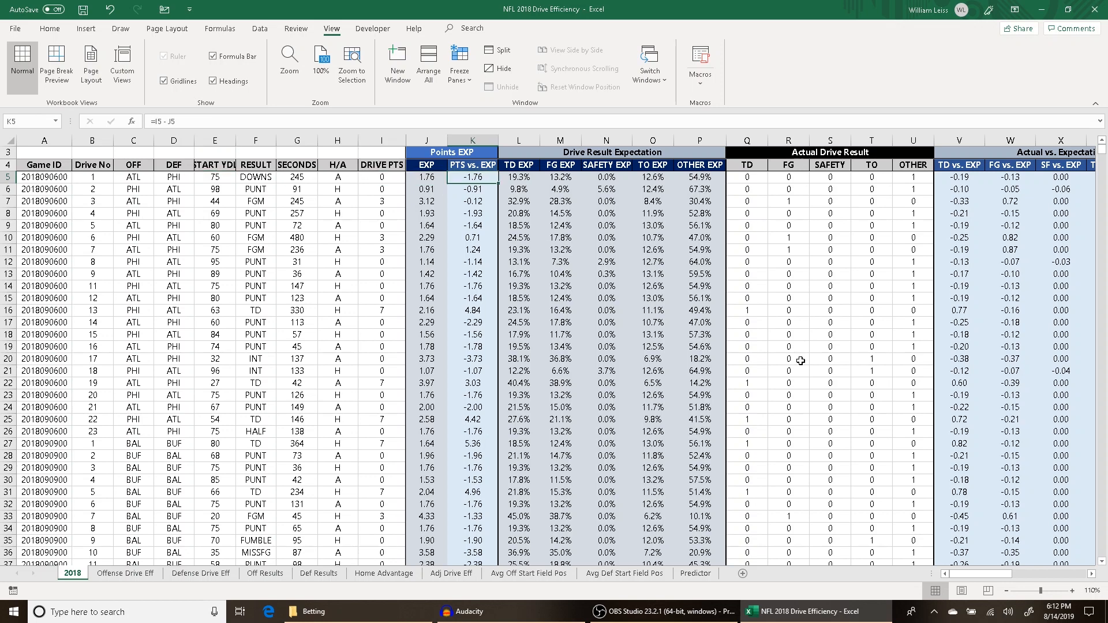
Inspect drive 1's GM ADJ O ODE formula in Round 1 Adjustments together with the D DDE and N DE cells it uses.
drag(964, 575, 1025, 575)
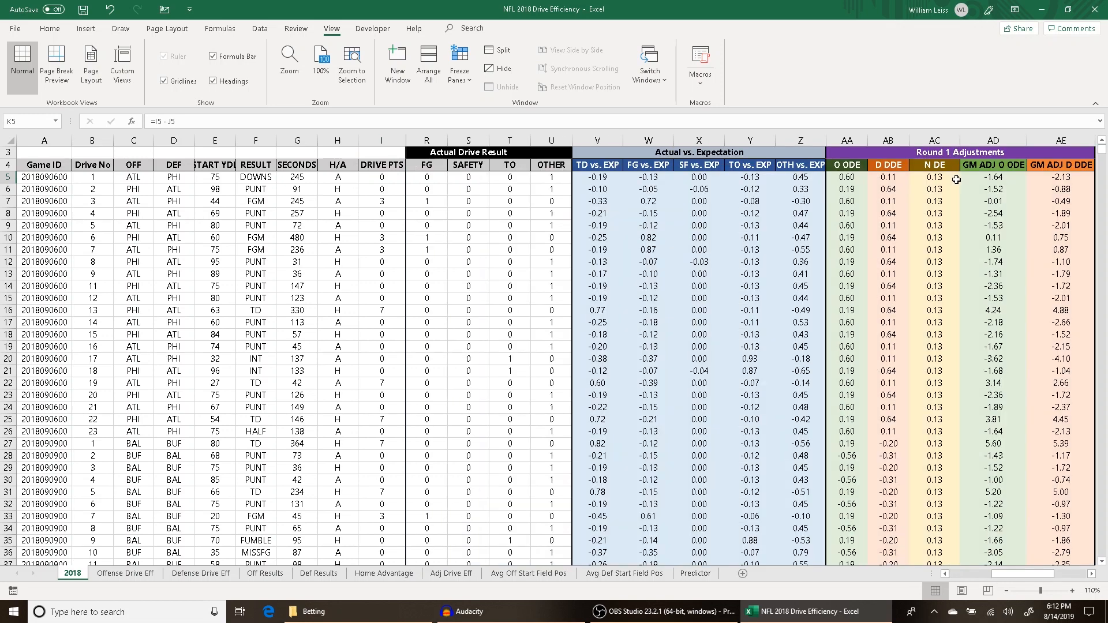
click(986, 184)
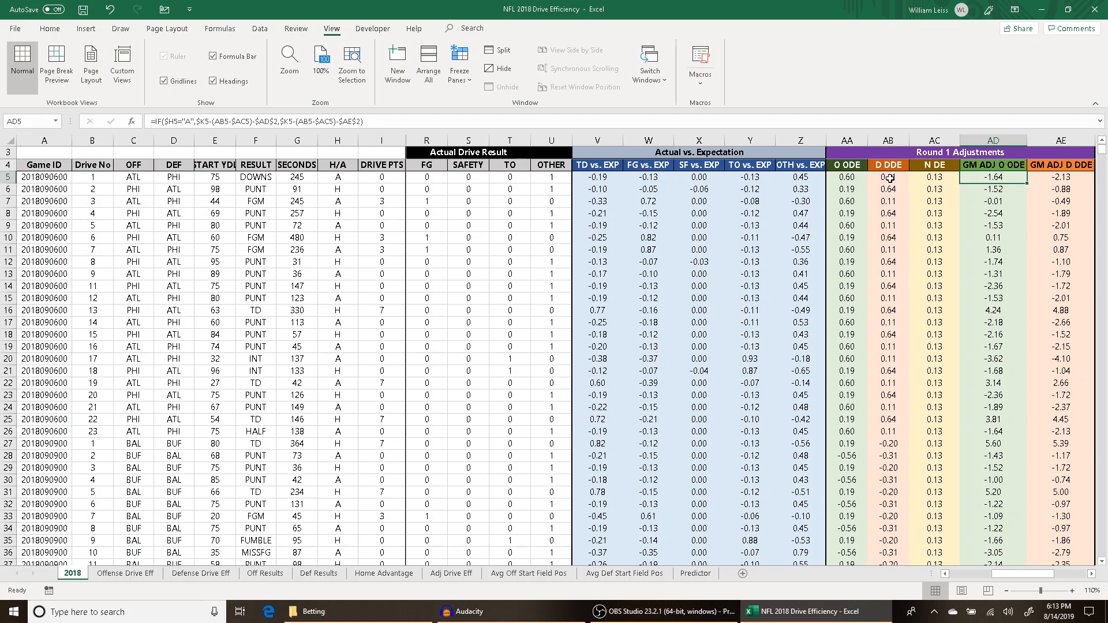
drag(940, 184, 881, 179)
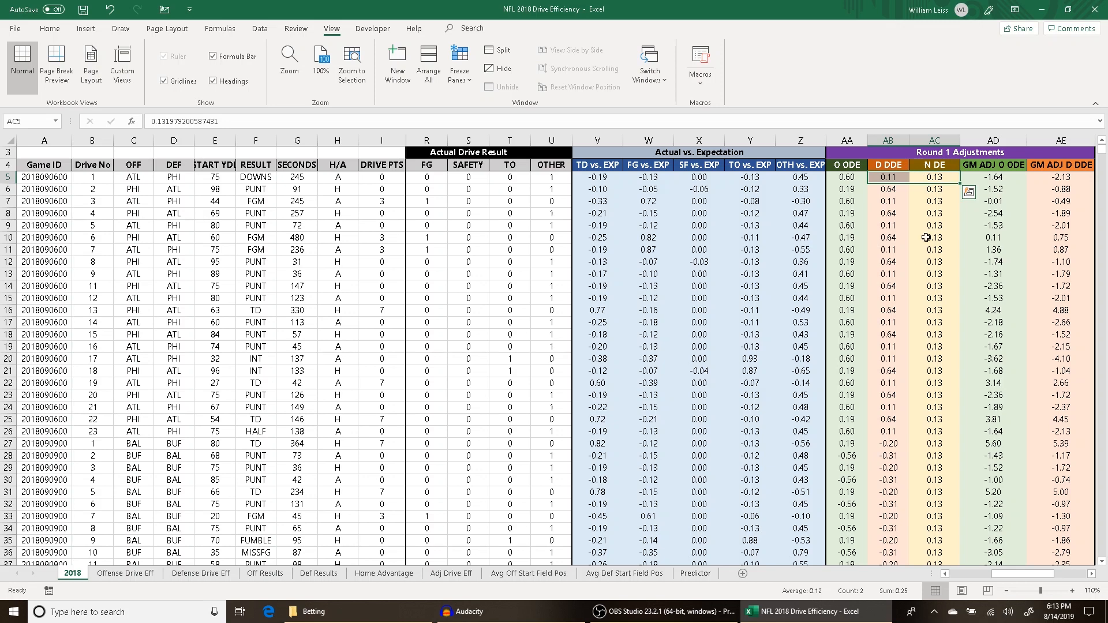
drag(1035, 574, 992, 174)
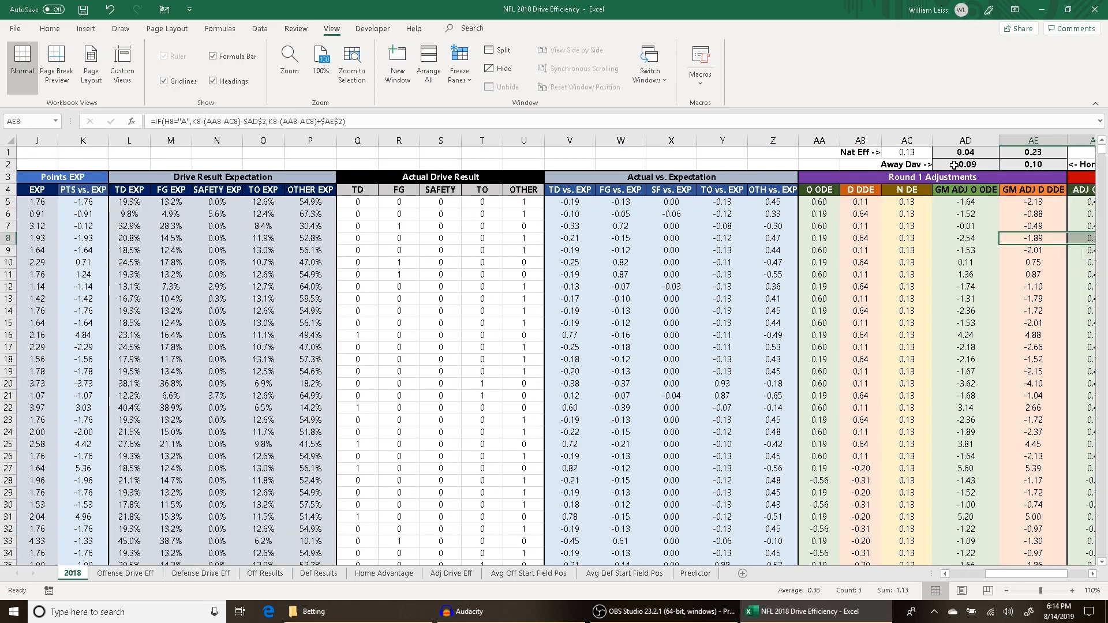
Inspect the away disadvantage and home advantage formulas above Round 1 Adjustments and their use in drive 1's GM ADJ O ODE.
click(954, 166)
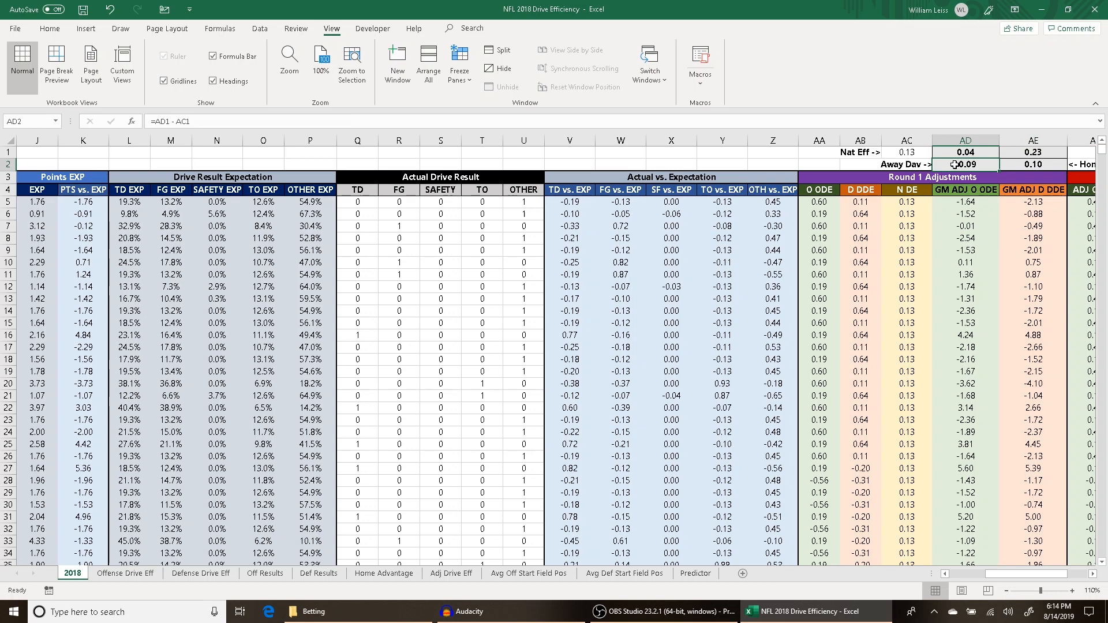
click(1030, 164)
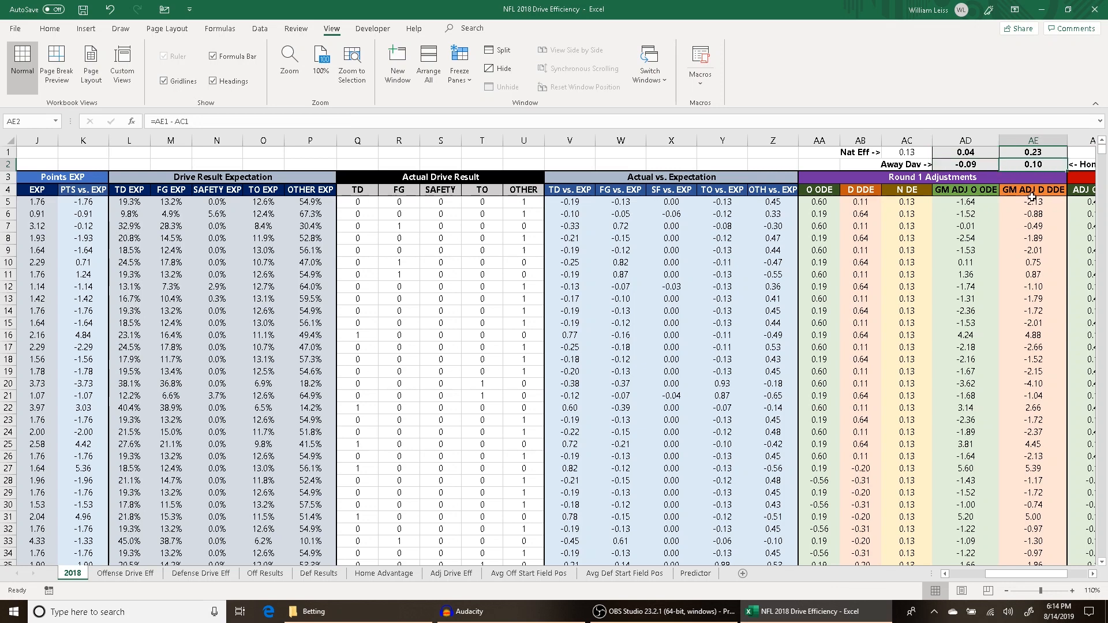
click(962, 168)
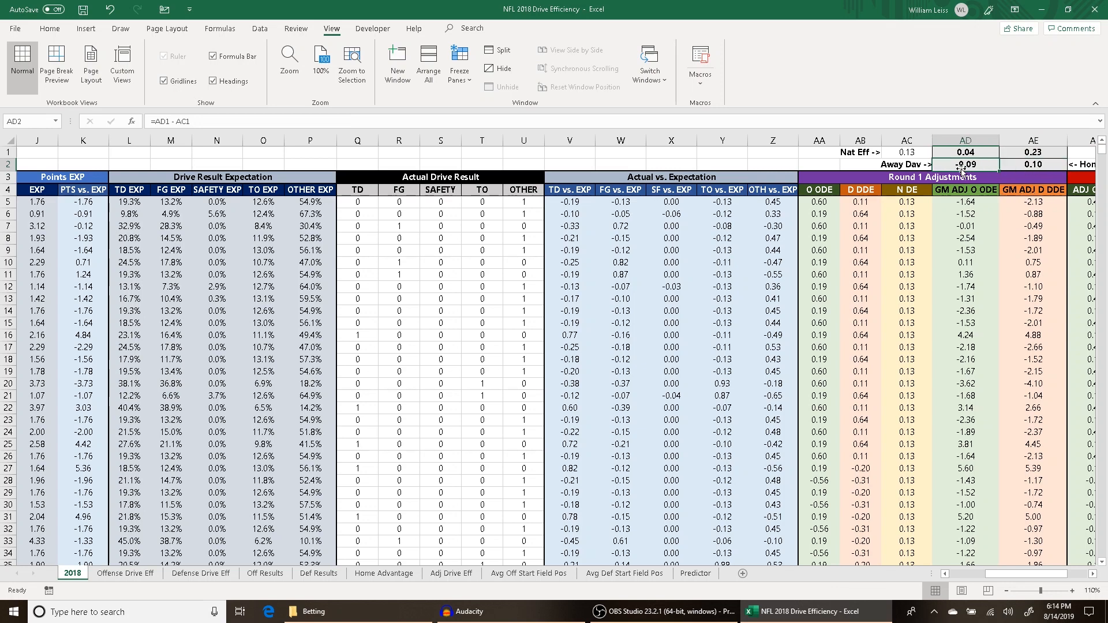
click(974, 213)
click(974, 204)
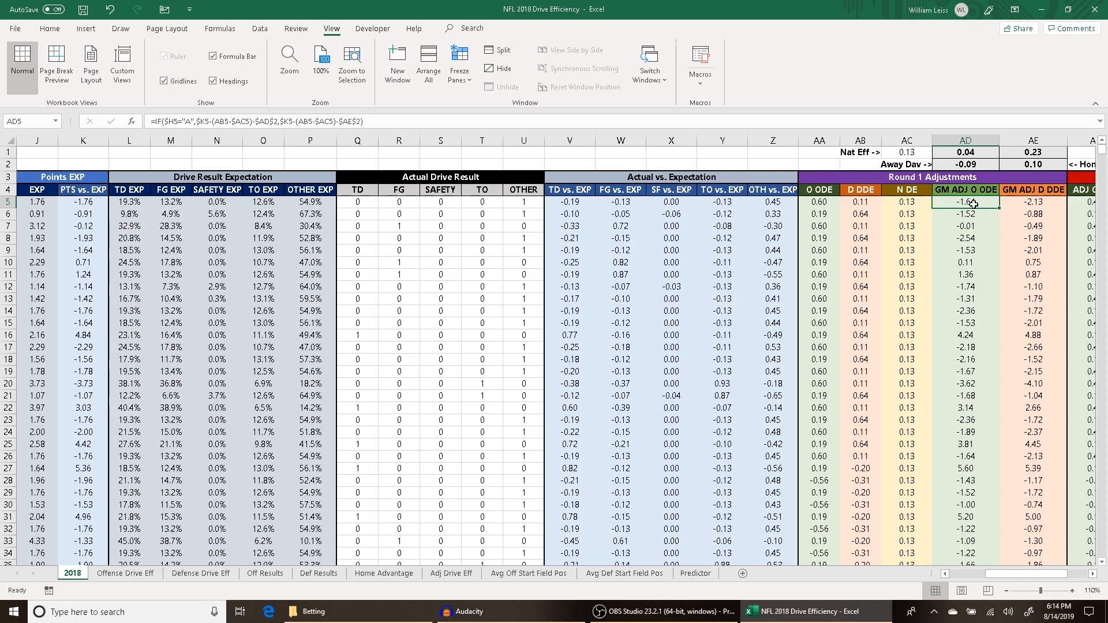
Inspect drive 1's GM ADJ D DDE formula together with the O ODE and N DE cells it uses.
click(1015, 203)
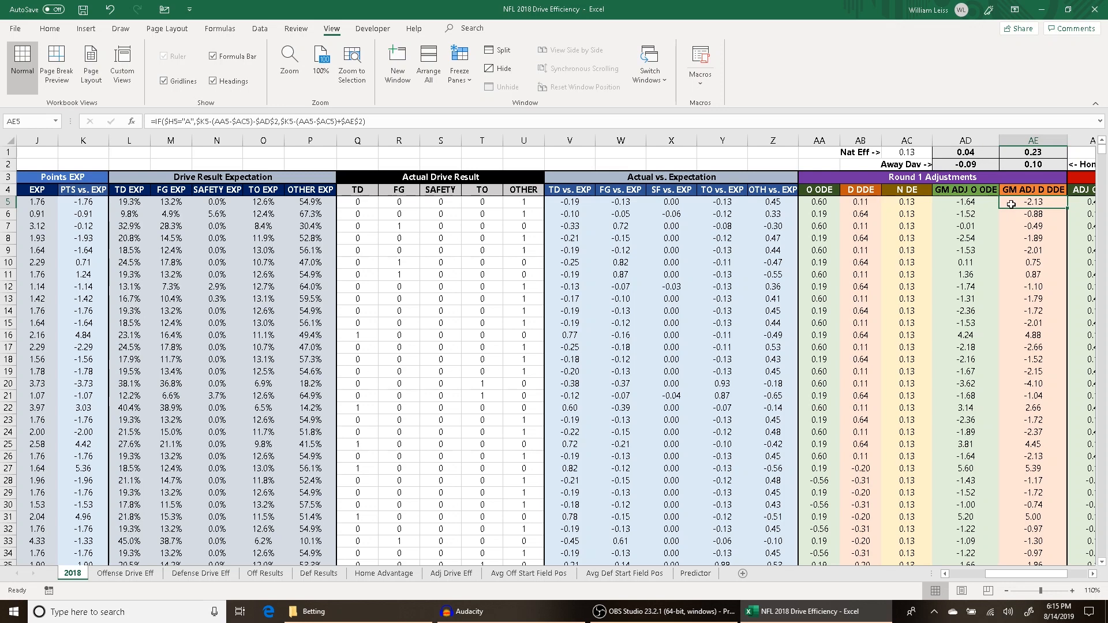
click(820, 202)
ctrl+click(907, 202)
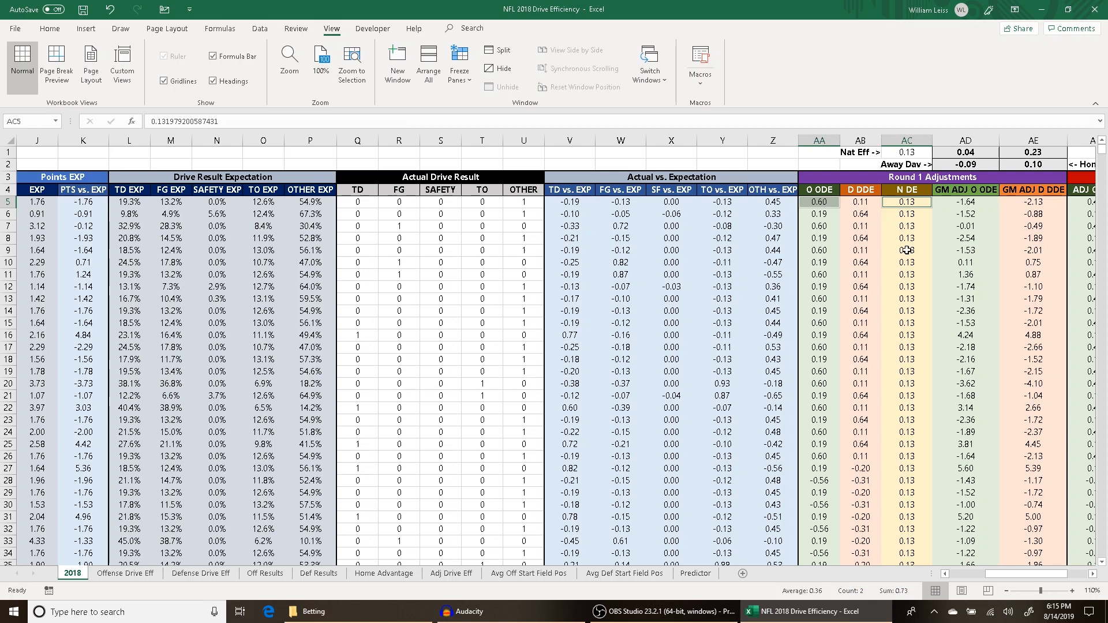
click(1018, 203)
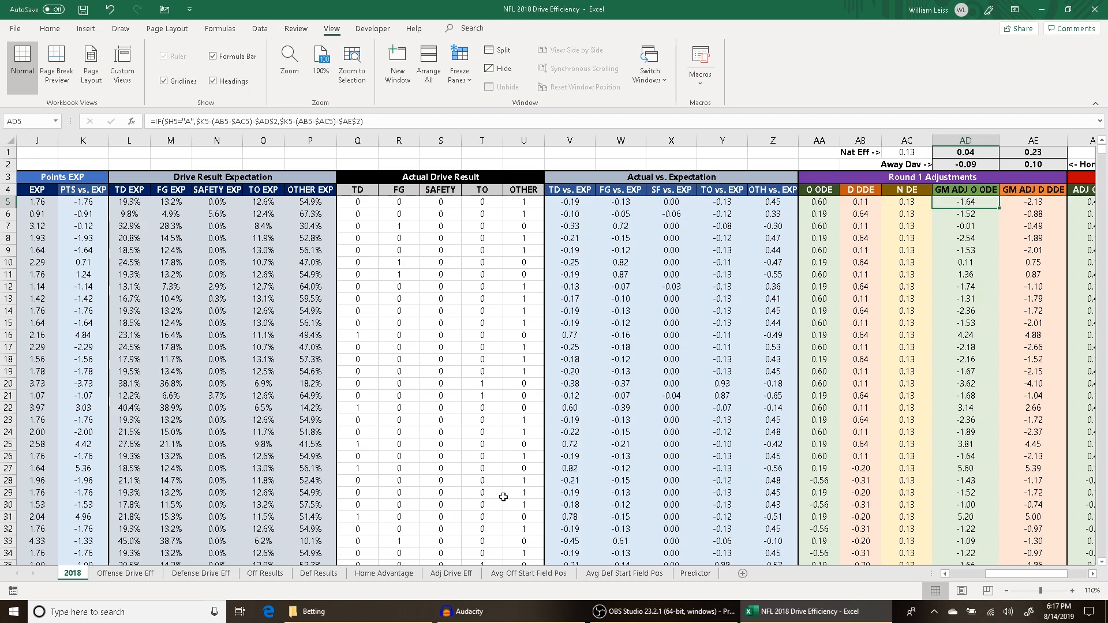
On the Adj Drive Eff sheet, sort offenses by Adjusted ODE from largest to smallest and defenses by Adjusted DDE from smallest to largest.
click(452, 573)
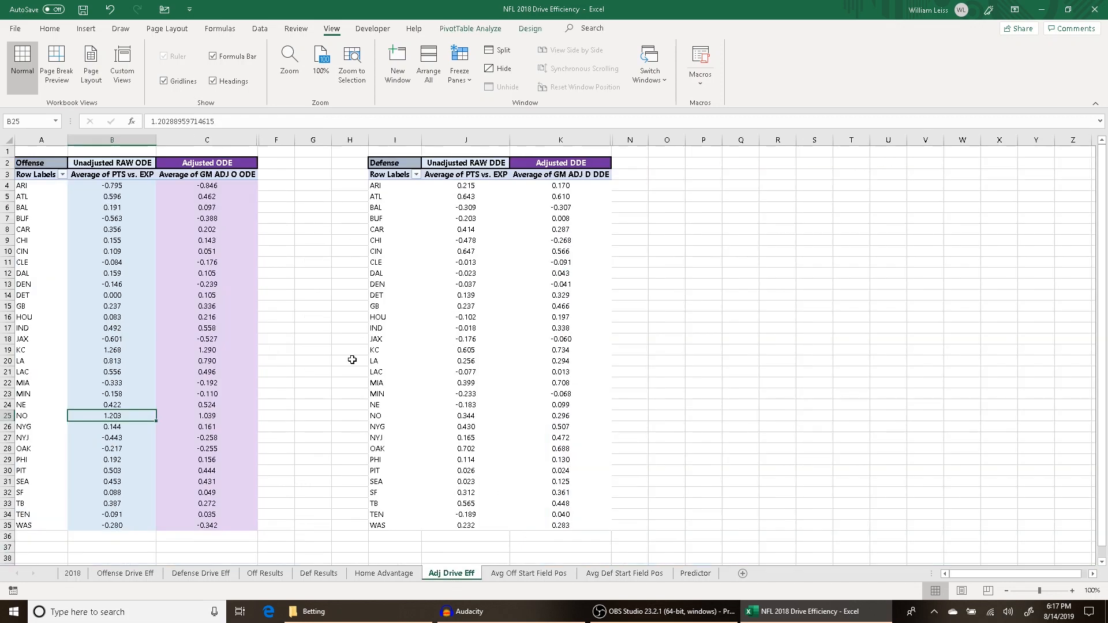
click(115, 140)
click(206, 139)
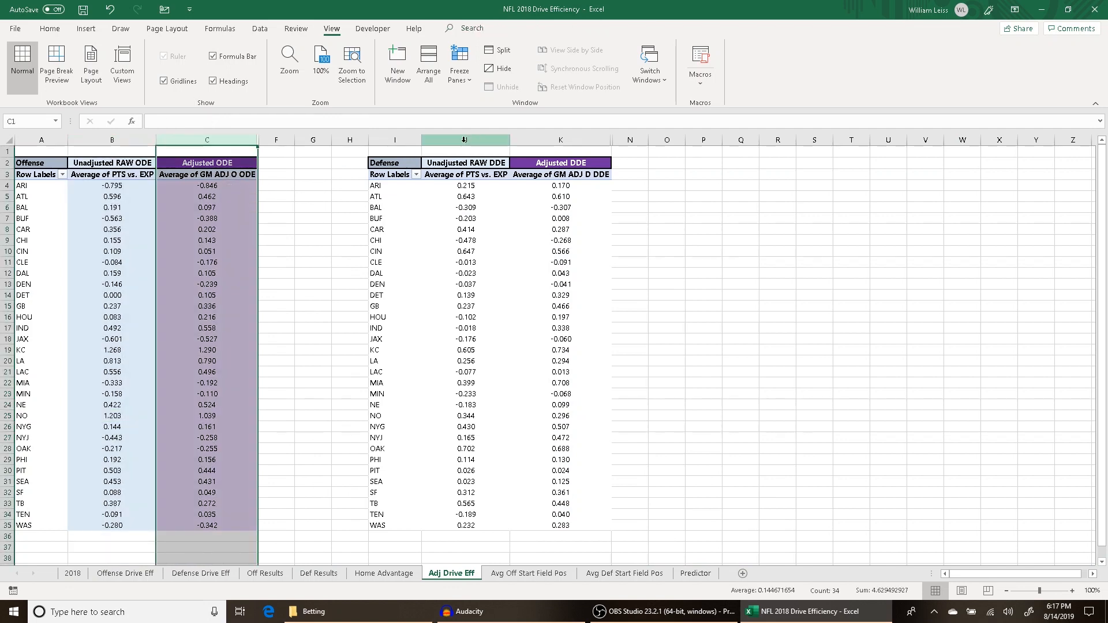
click(207, 185)
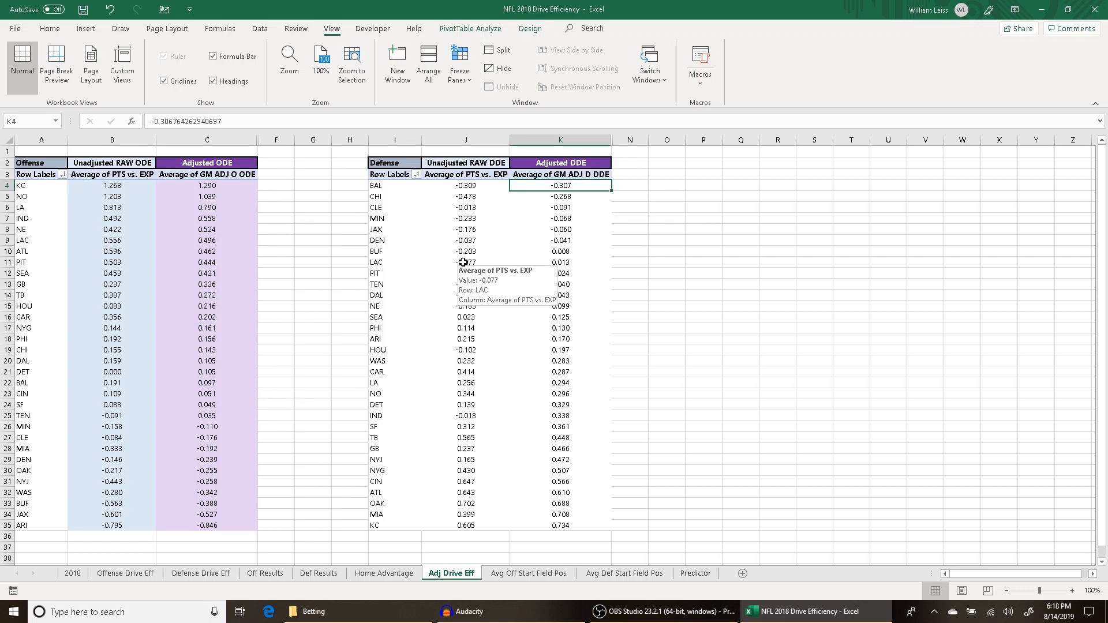
On the 2018 sheet, compare the Round 2 Adjustments ADJ O ODE column with the Round 1 O ODE column.
click(73, 573)
scroll(808, 346, right, 3)
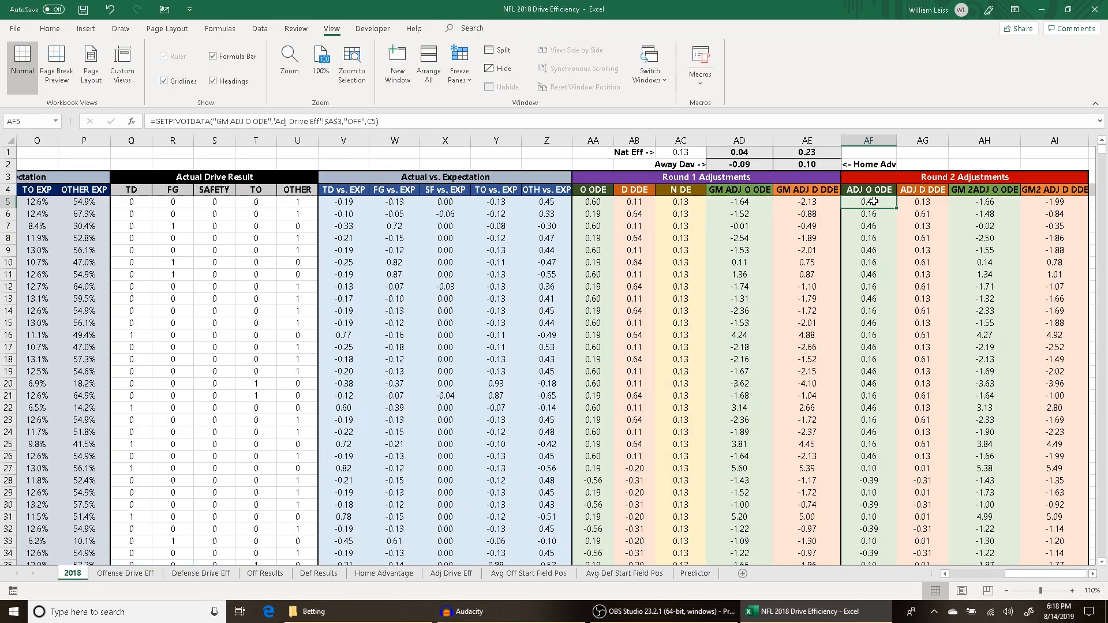
click(869, 140)
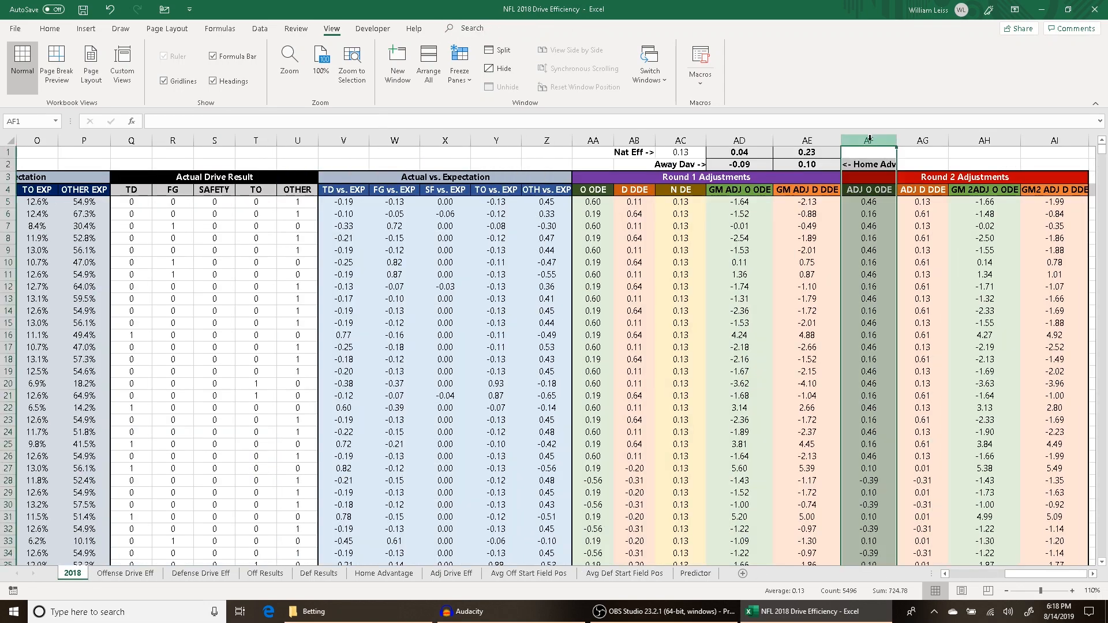
click(595, 141)
click(878, 139)
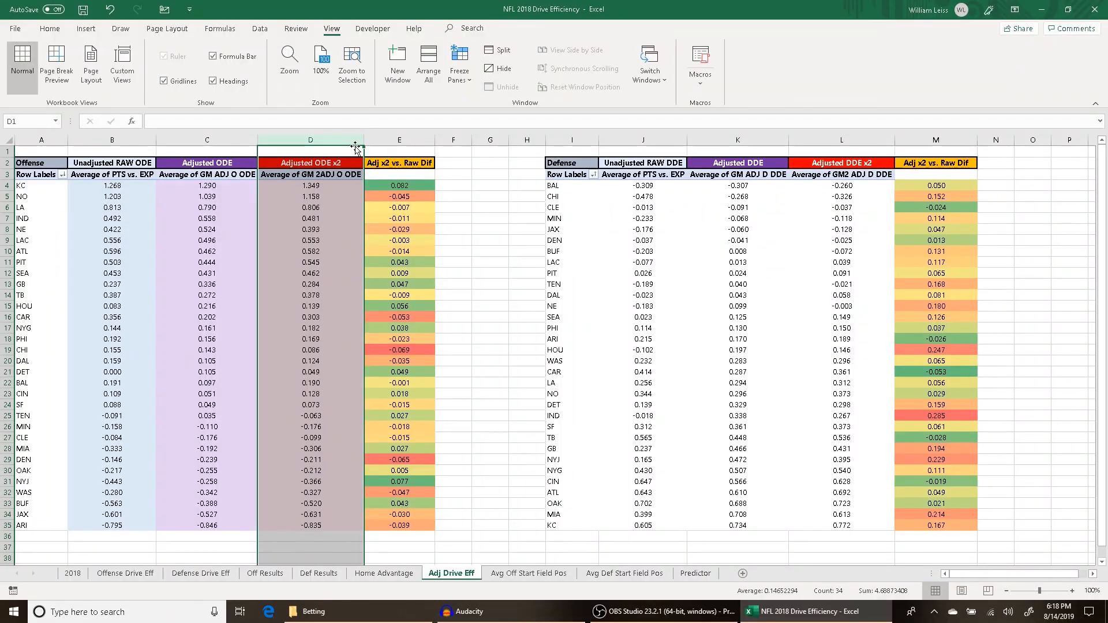
On the Adj Drive Eff sheet, sort the offenses by Adjusted ODE x2 from largest to smallest.
right_click(331, 186)
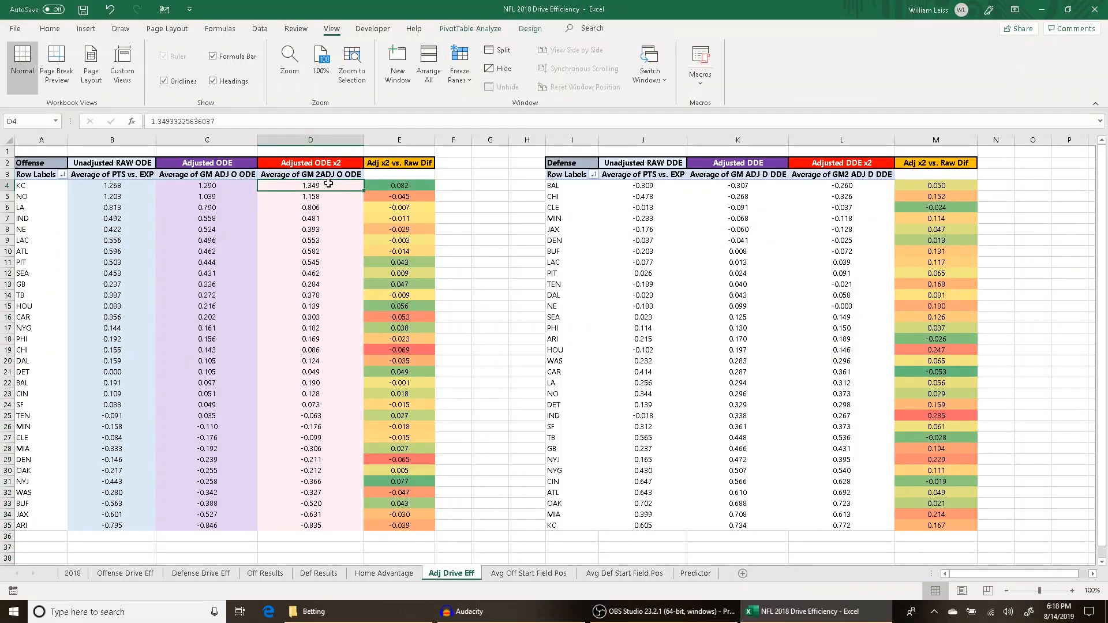
mouse_move(461, 261)
click(520, 275)
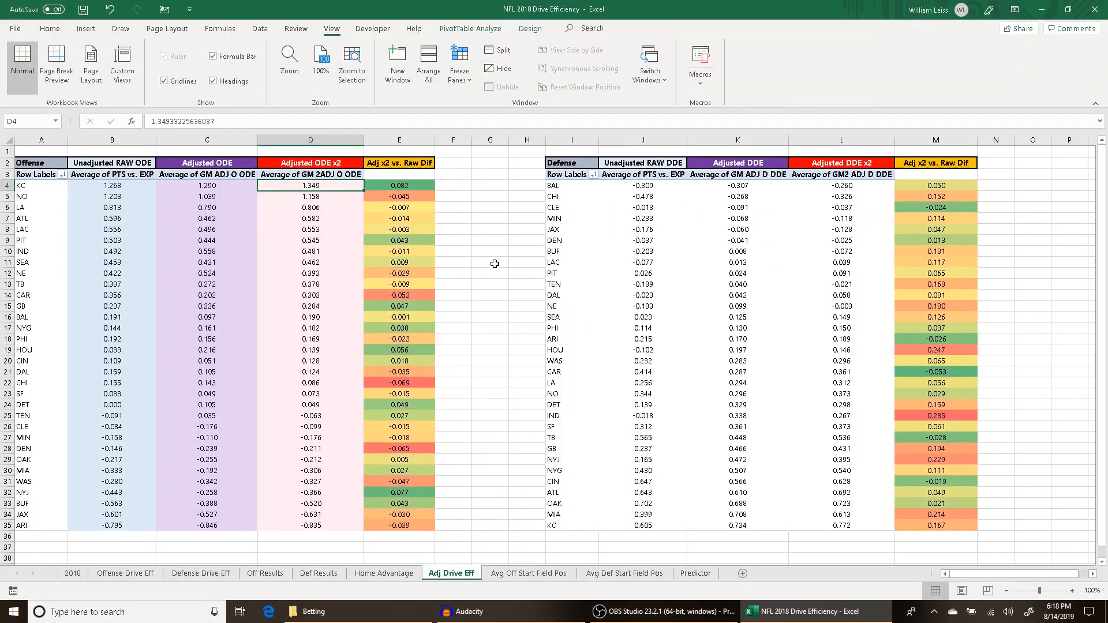
Examine the offensive Adj x2 vs. Raw Dif for KC and CHI against their raw and twice-adjusted ODE.
click(418, 185)
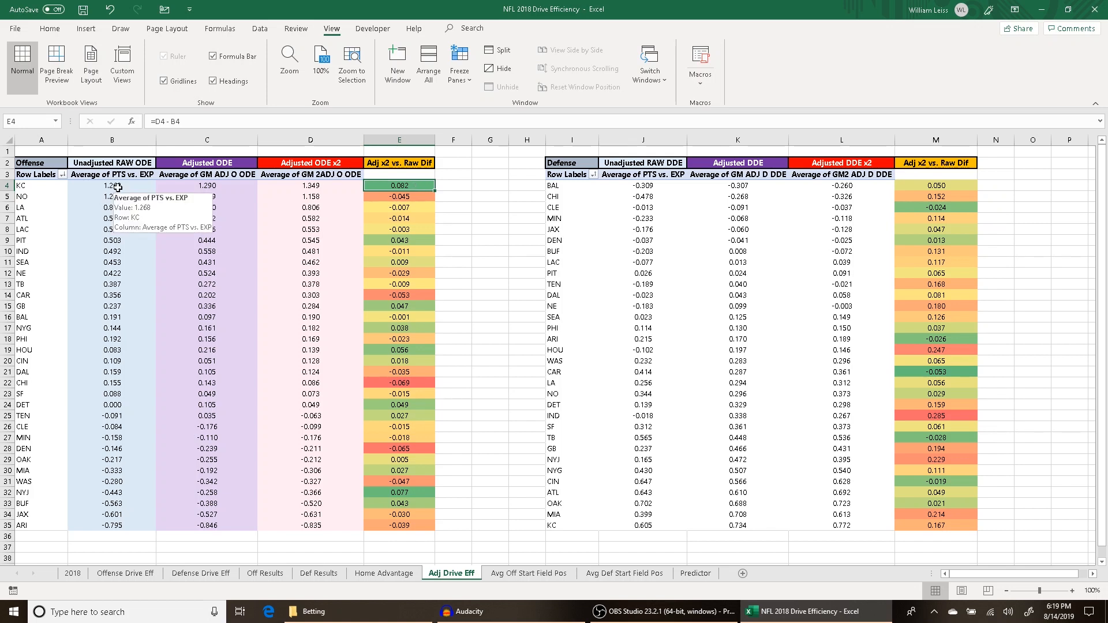
click(426, 380)
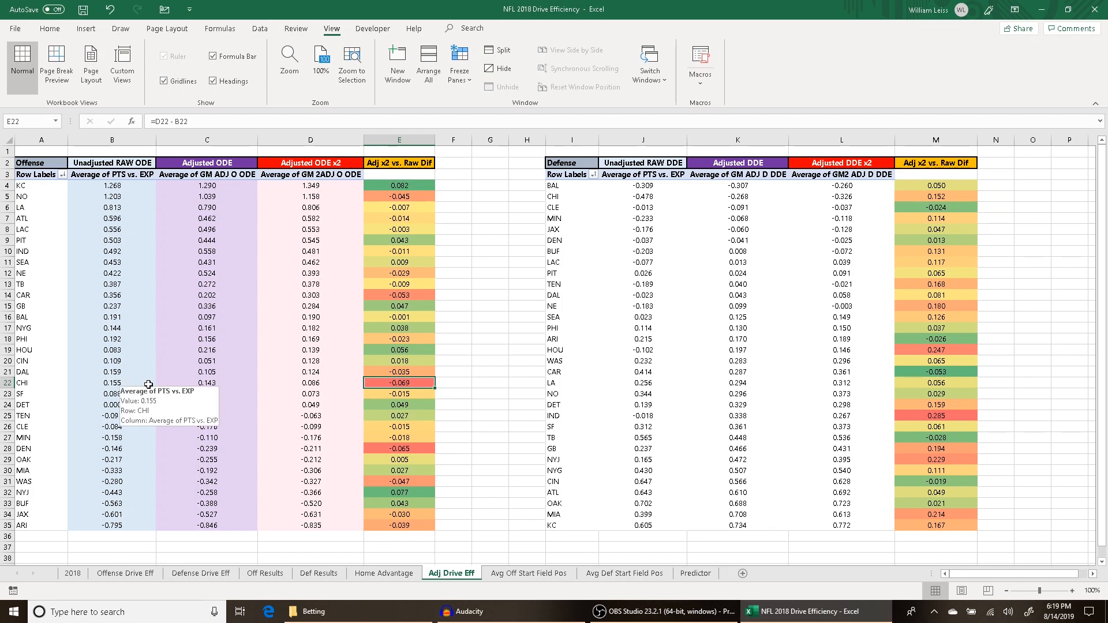
mouse_move(330, 386)
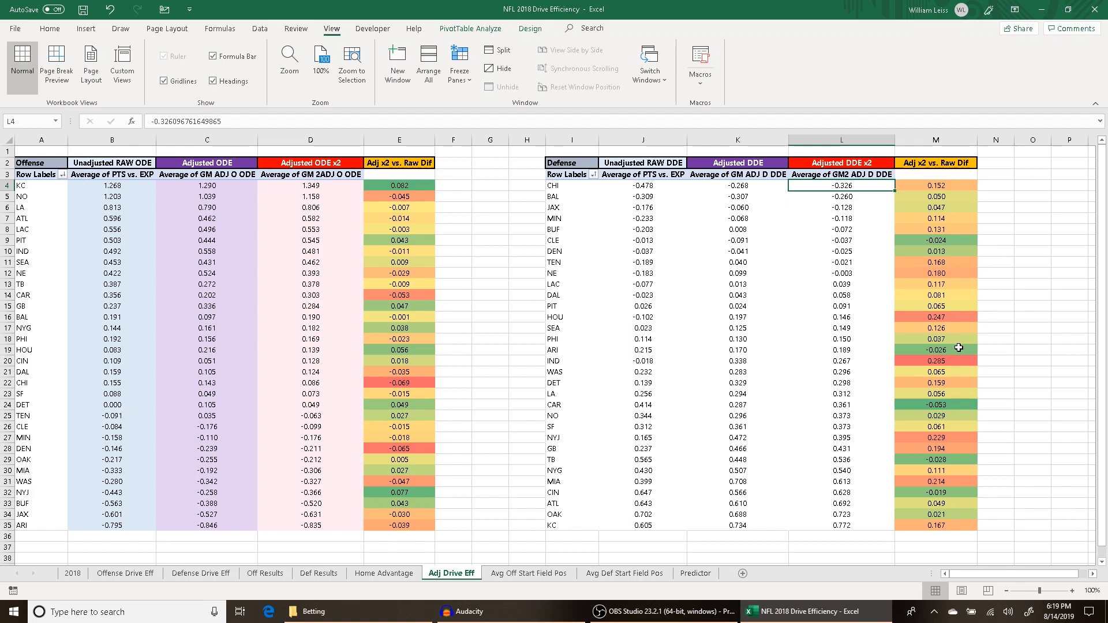
Examine the defensive Adj x2 vs. Raw Dif for CAR and IND, comparing IND's raw DDE with its Adjusted DDE x2.
click(950, 404)
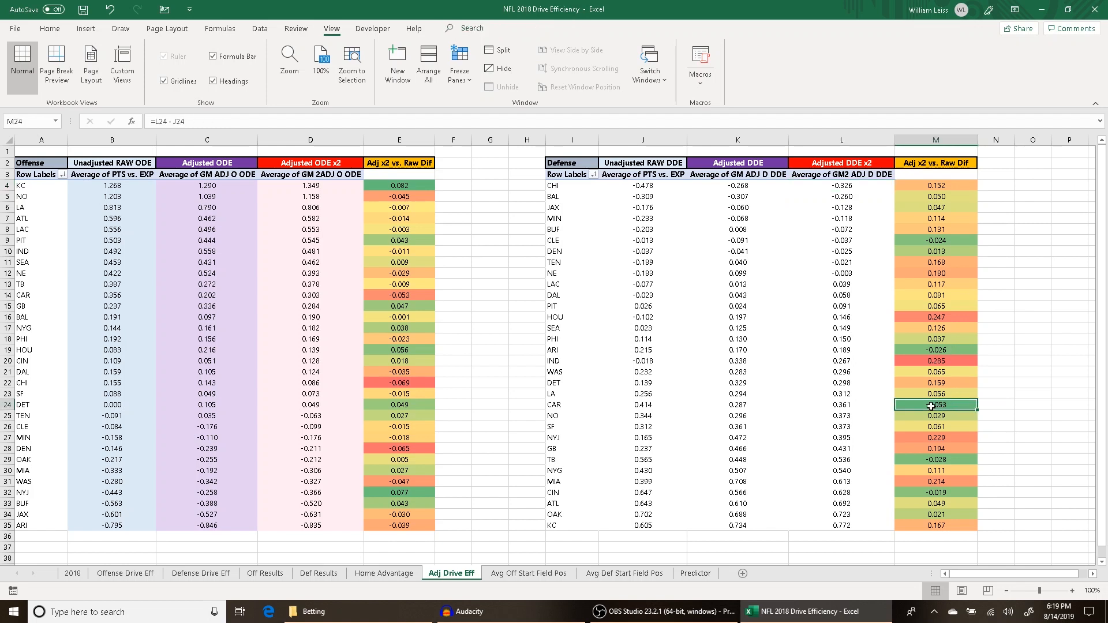
click(952, 360)
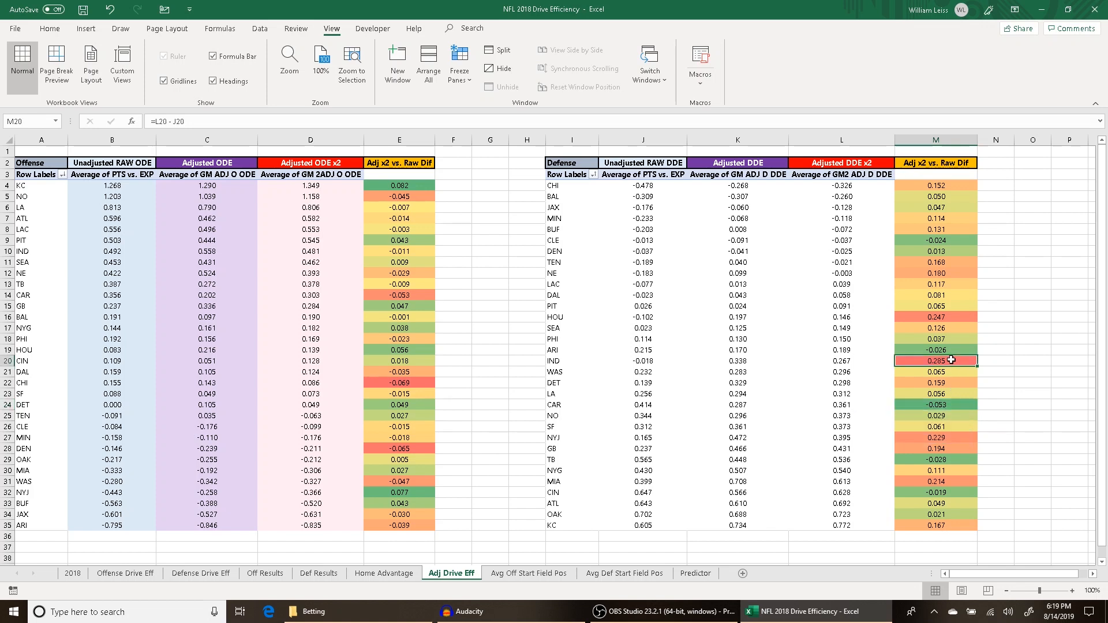
click(654, 361)
click(836, 362)
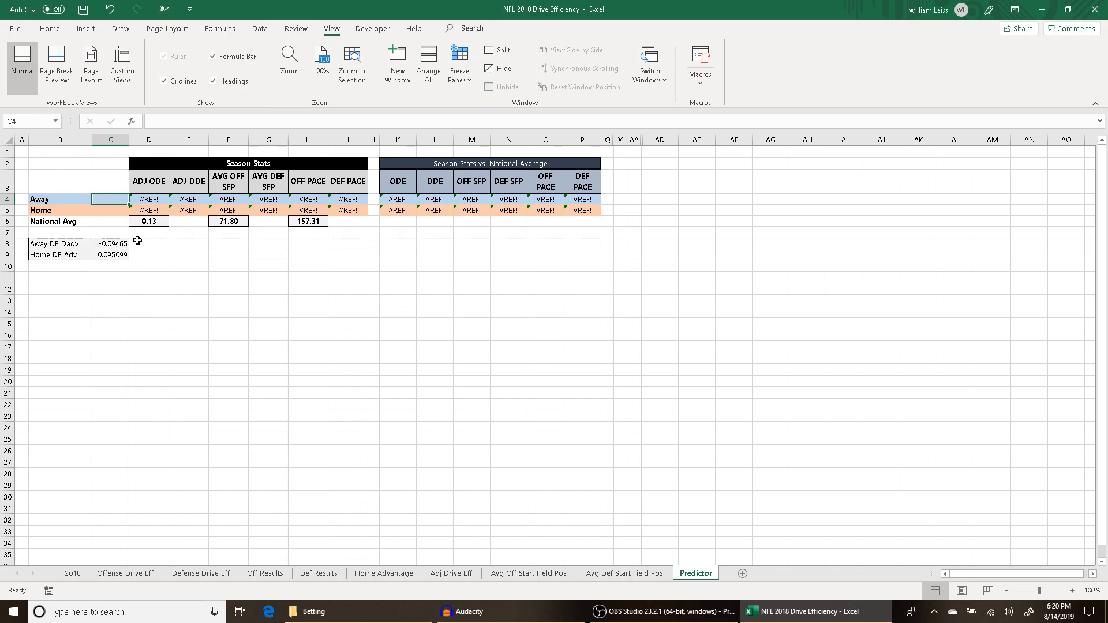
On the Predictor sheet, set the Away team to DAL and the Home team to KC.
text(DAL)
key(Return)
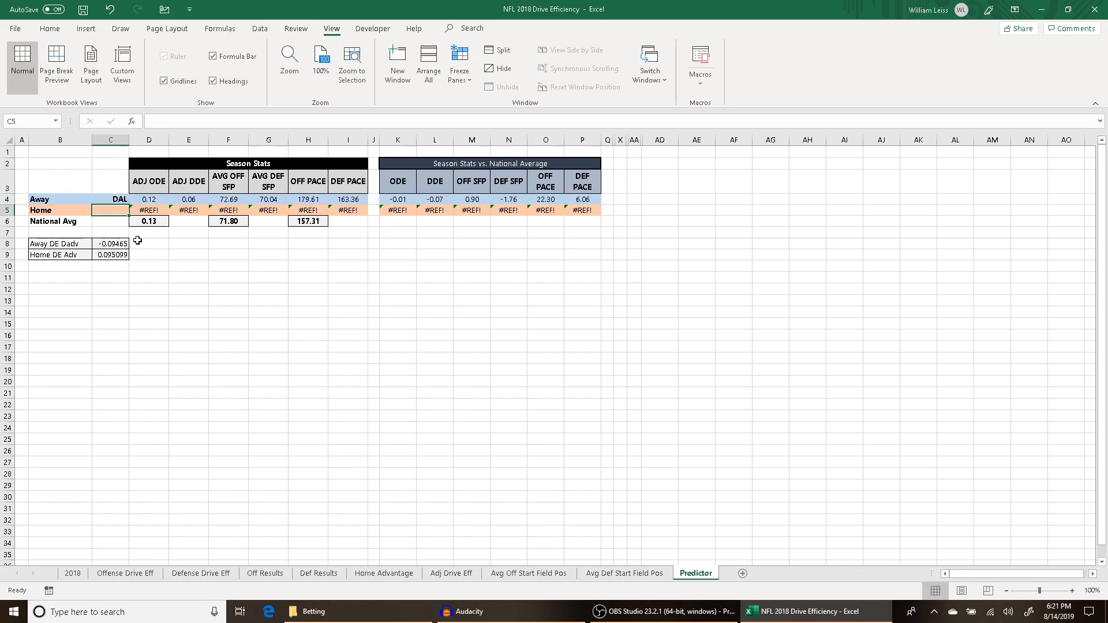
text(KC)
key(Return)
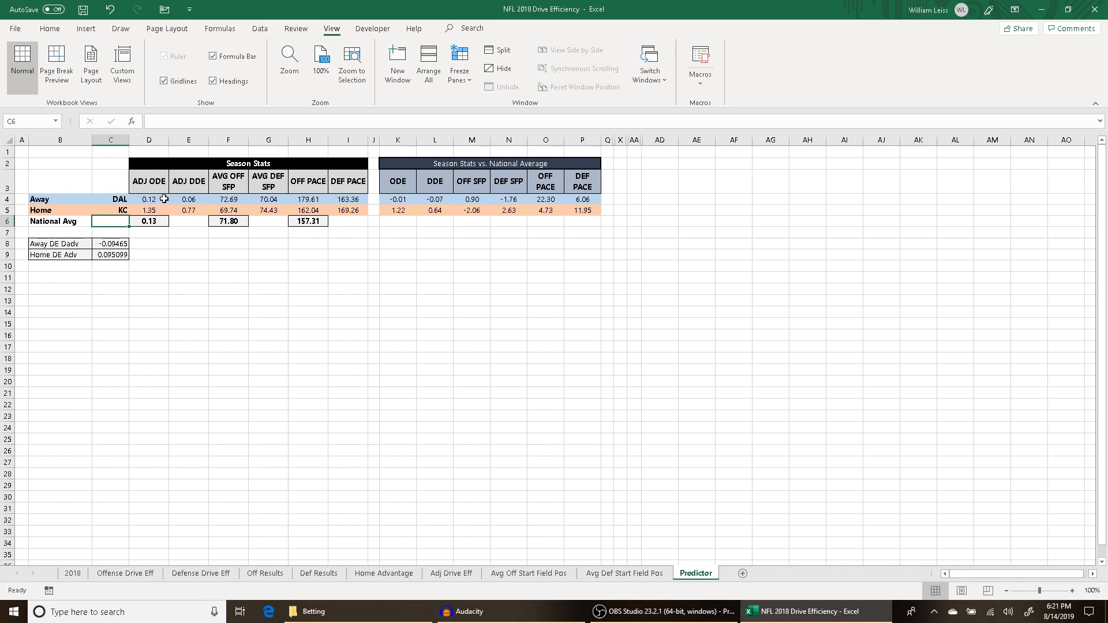
Examine DAL's season-stat lookups for adjusted efficiency, starting field position and pace, and highlight the field-position and pace columns F to I.
click(164, 199)
click(186, 199)
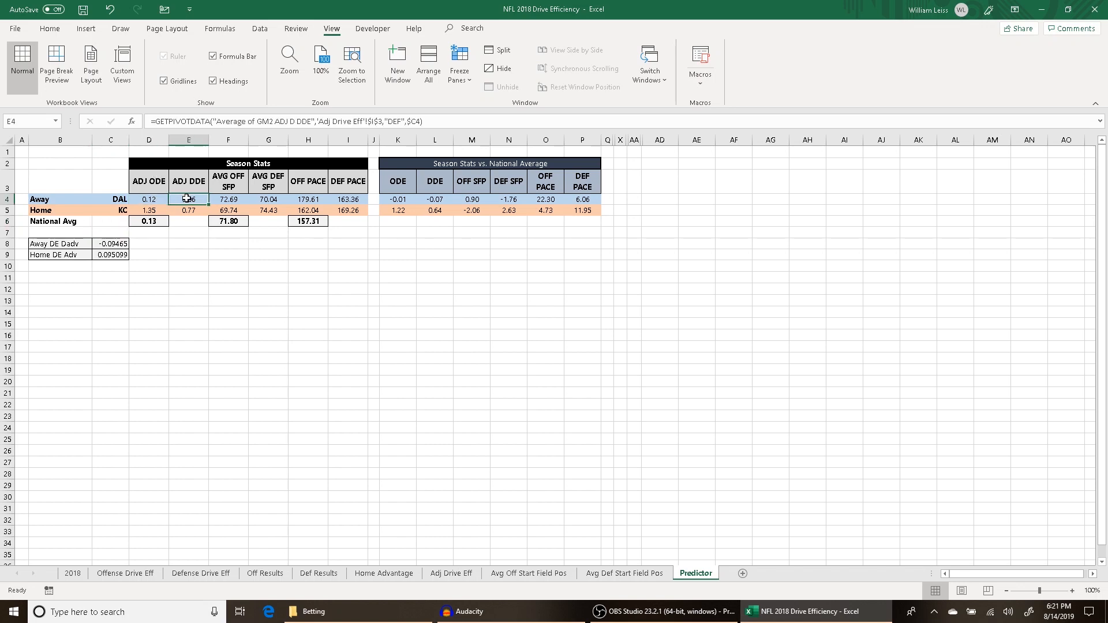
click(241, 196)
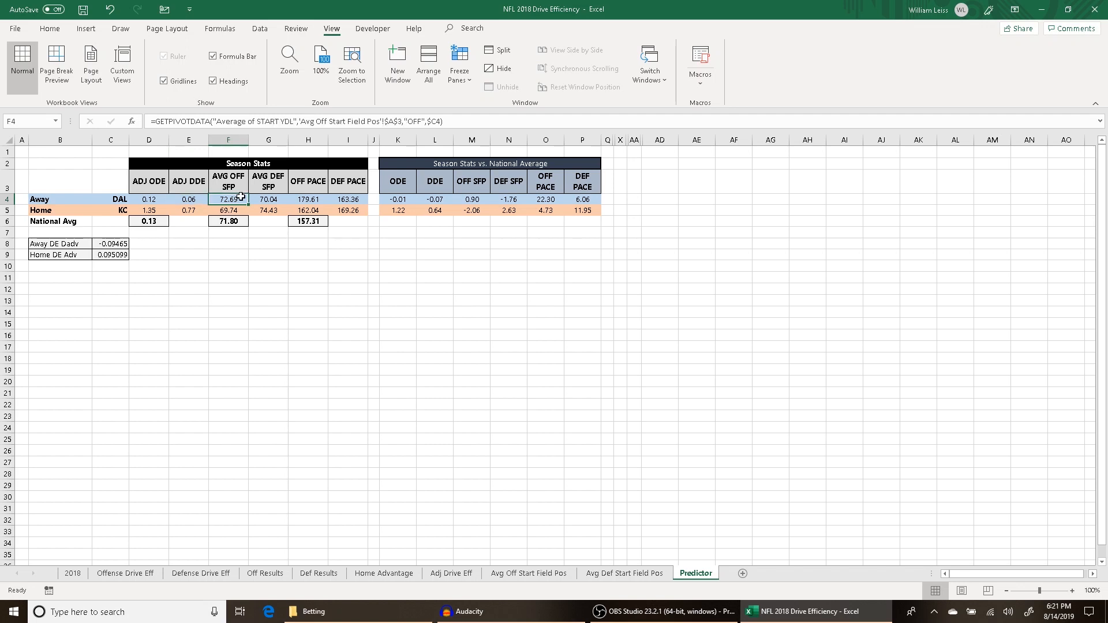
click(266, 199)
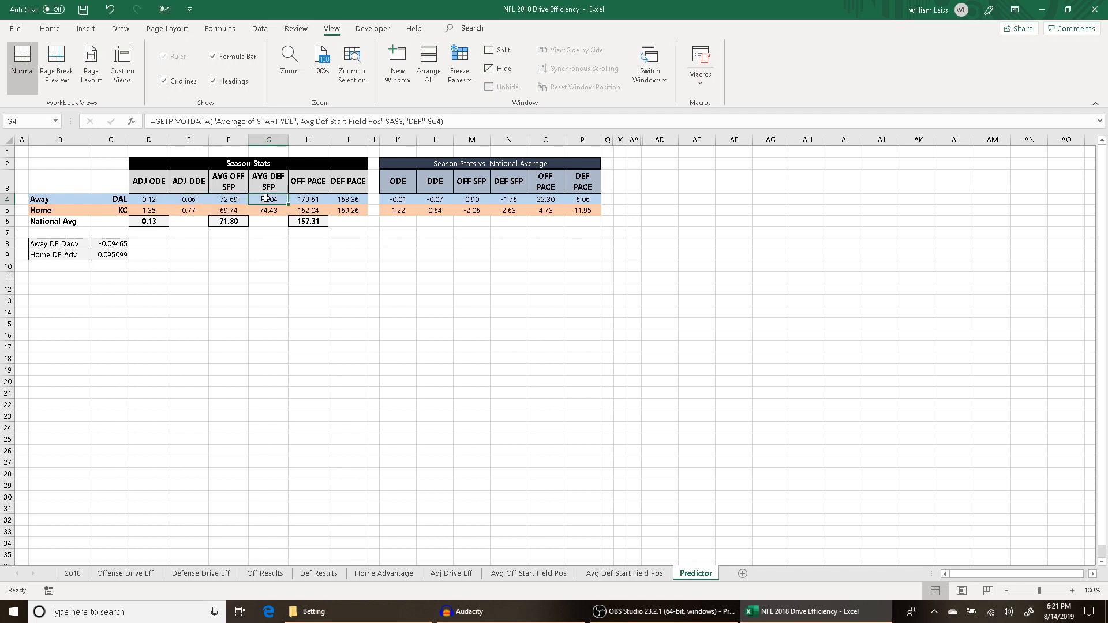
click(305, 198)
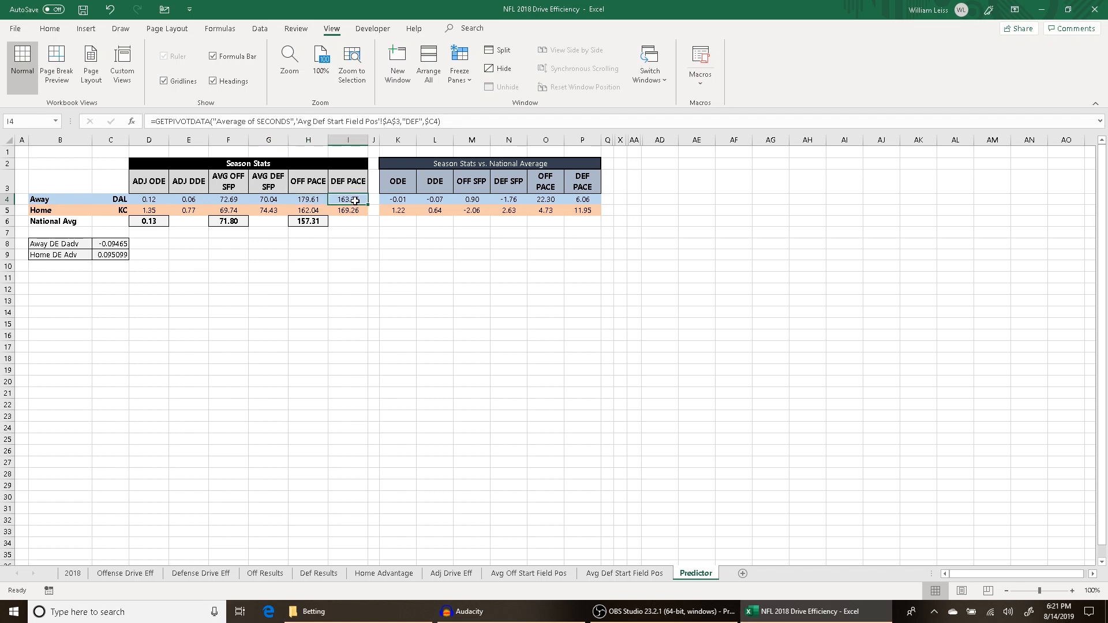
drag(228, 140, 337, 140)
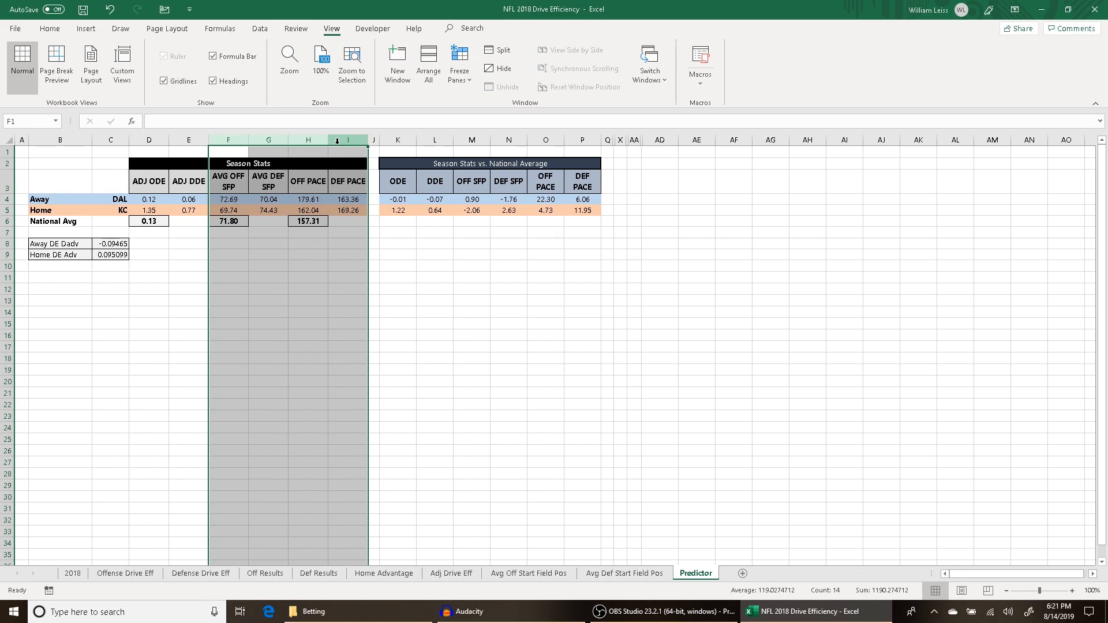
click(509, 313)
Examine how the Season Stats vs. National Average columns subtract the national averages from DAL's and KC's ODE and DDE.
drag(398, 140, 569, 140)
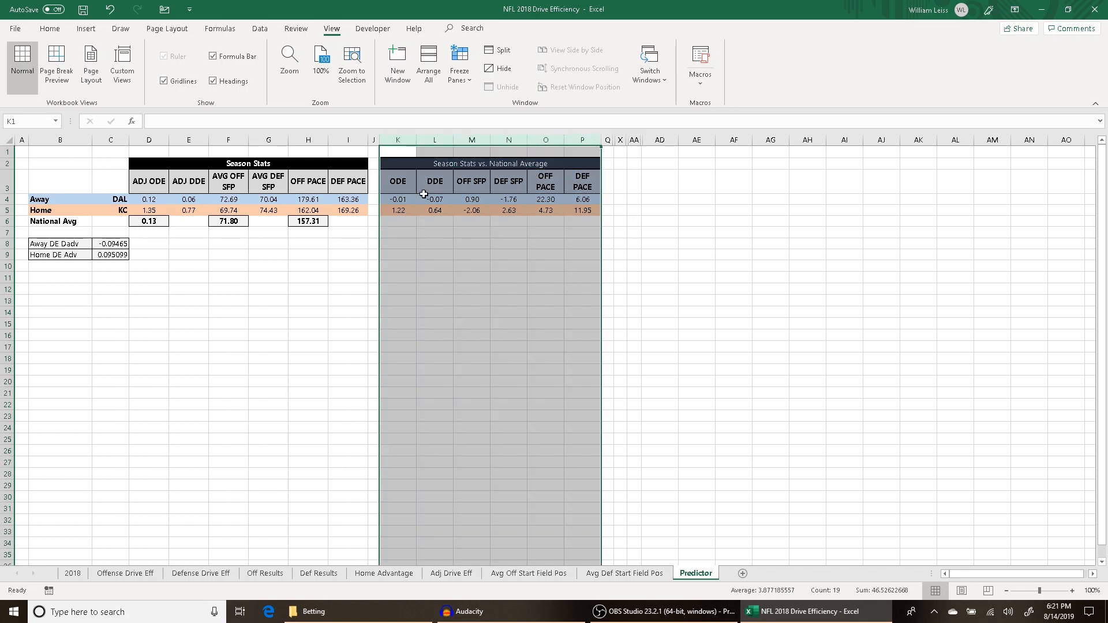
drag(149, 199, 309, 201)
click(163, 224)
click(224, 225)
click(301, 225)
click(402, 199)
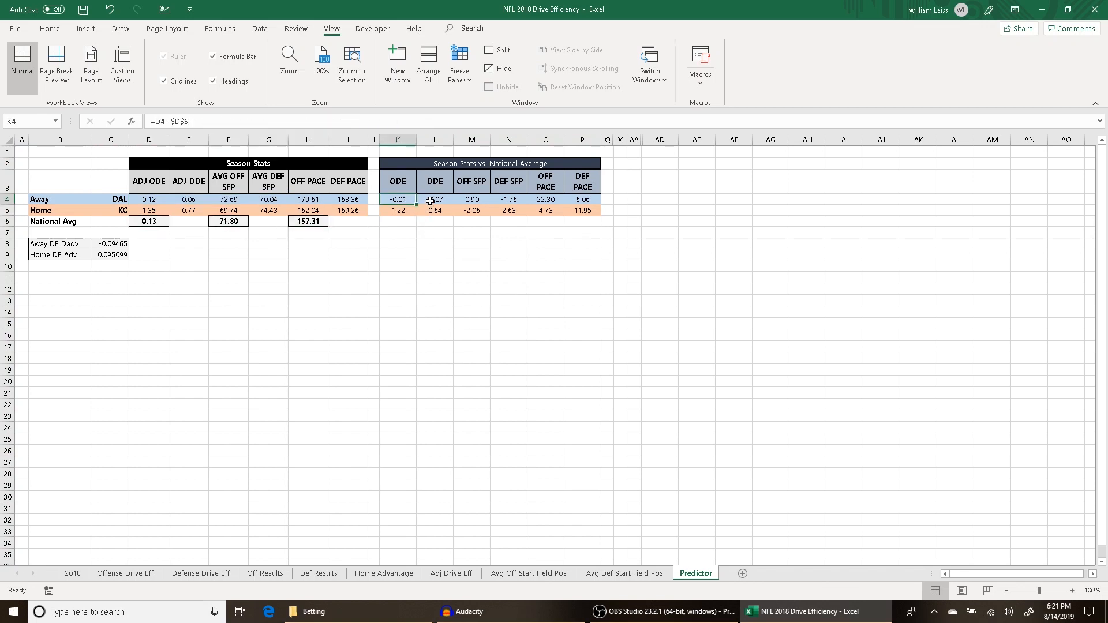
click(430, 202)
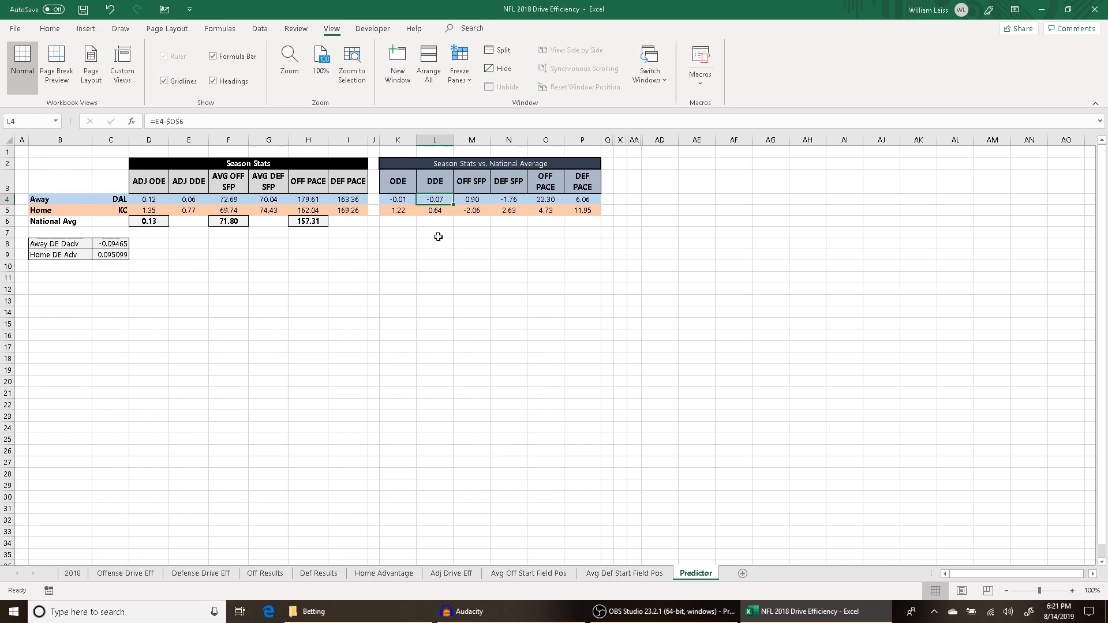
click(401, 211)
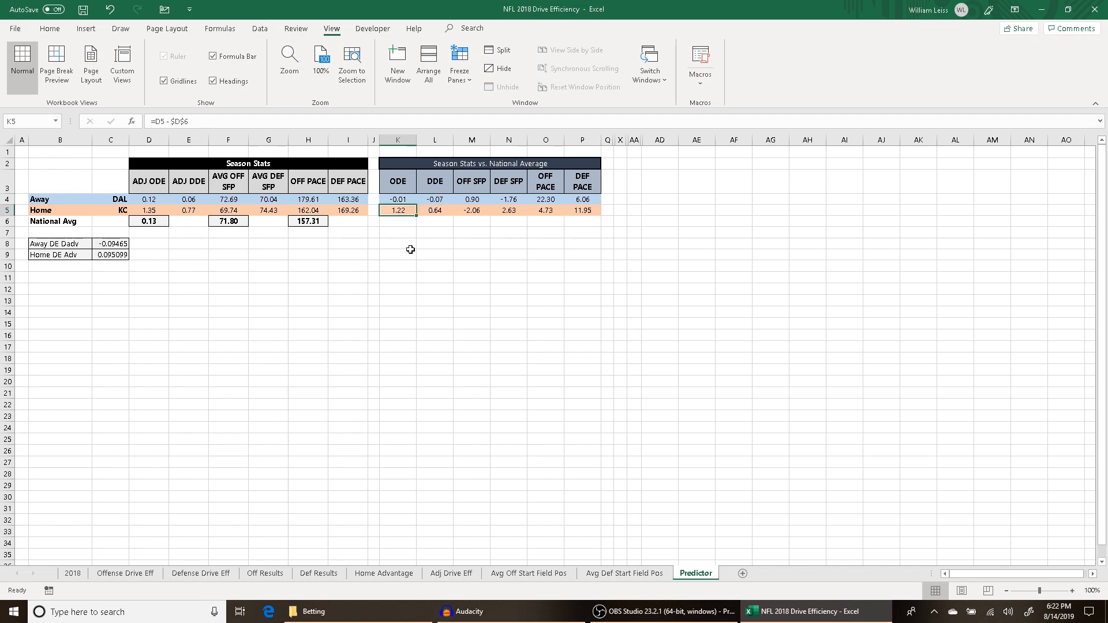
click(436, 212)
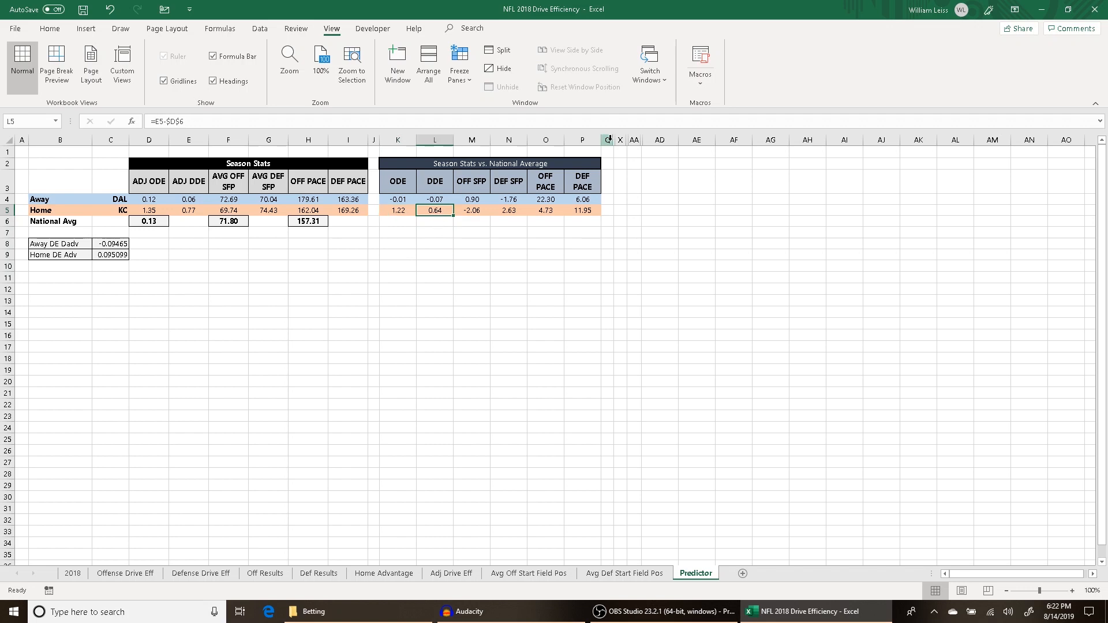
Unhide the Expectation columns R to W and inspect the cell references in DAL's and KC's expected ODE formulas.
drag(609, 139, 617, 140)
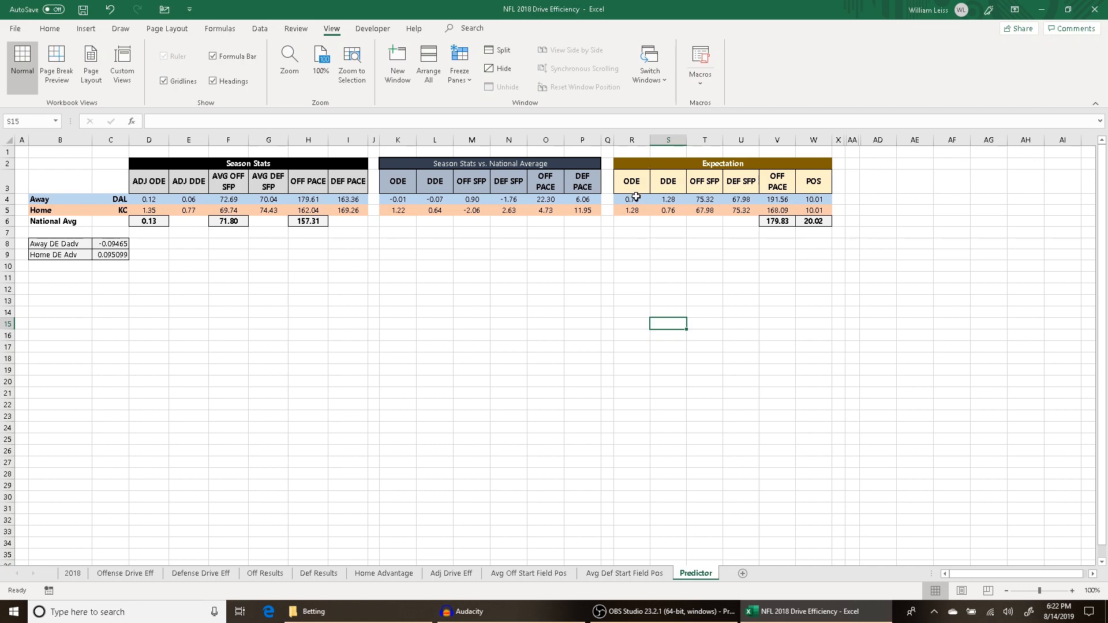
click(636, 197)
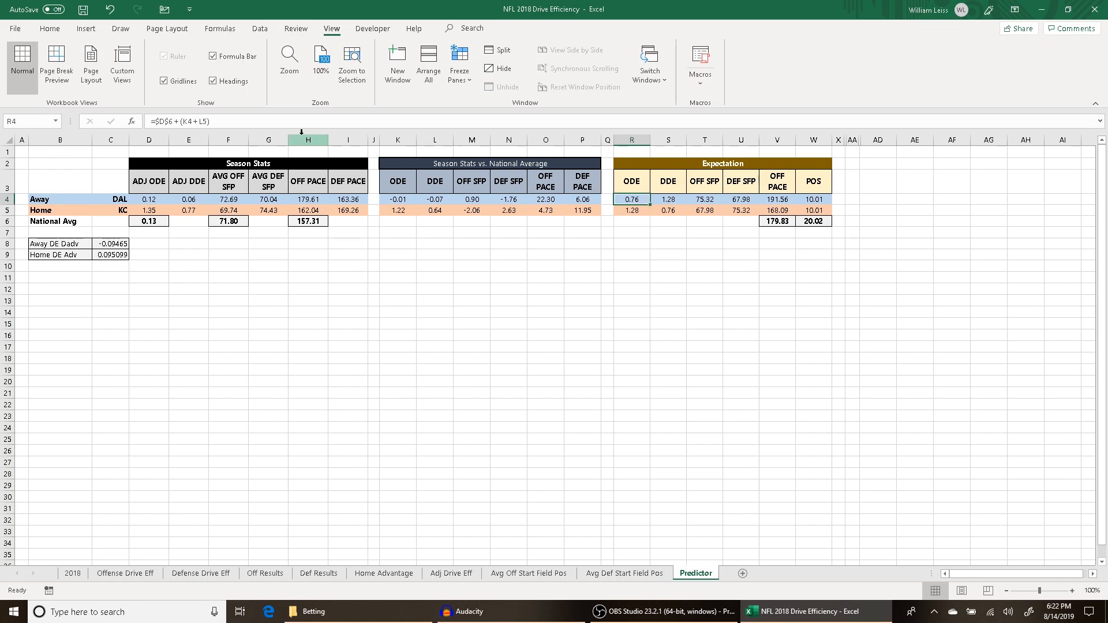
click(232, 121)
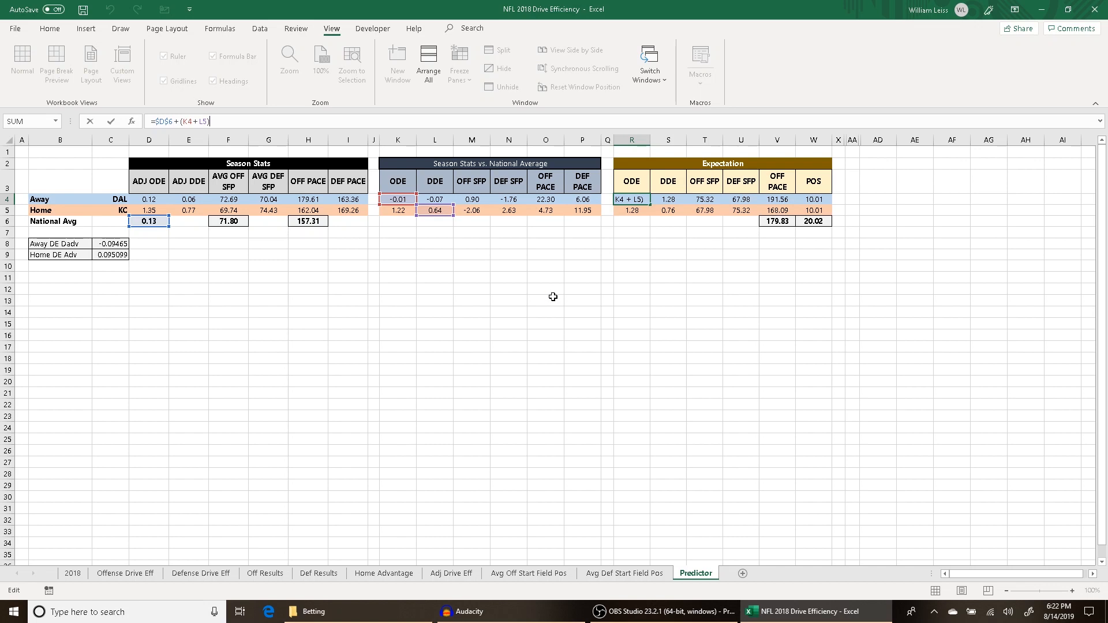
key(Return)
click(629, 200)
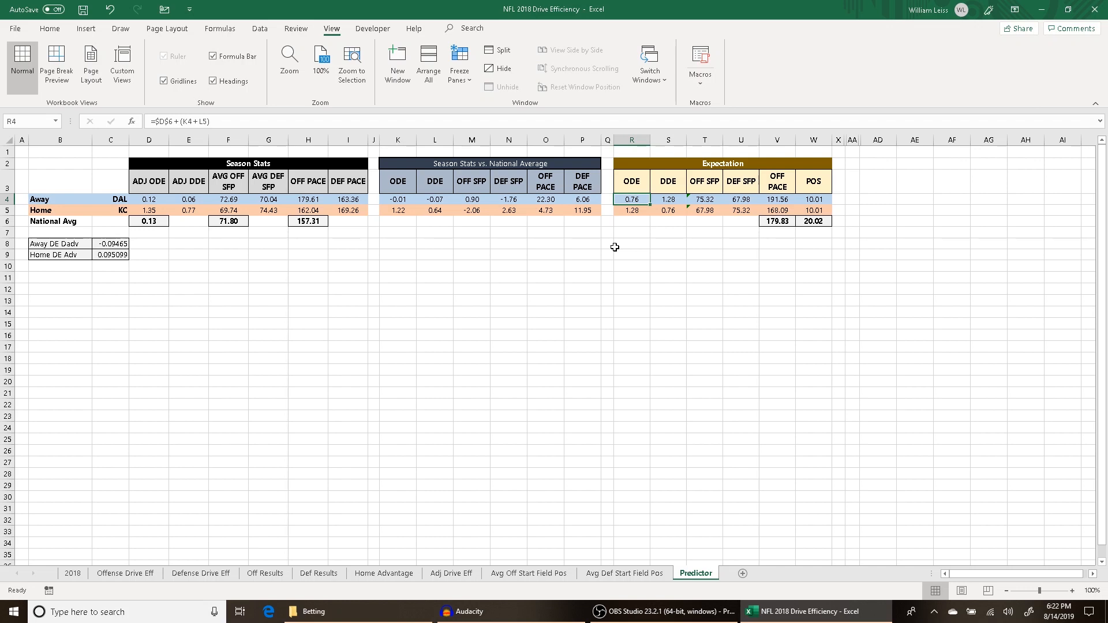
key(Down)
key(F2)
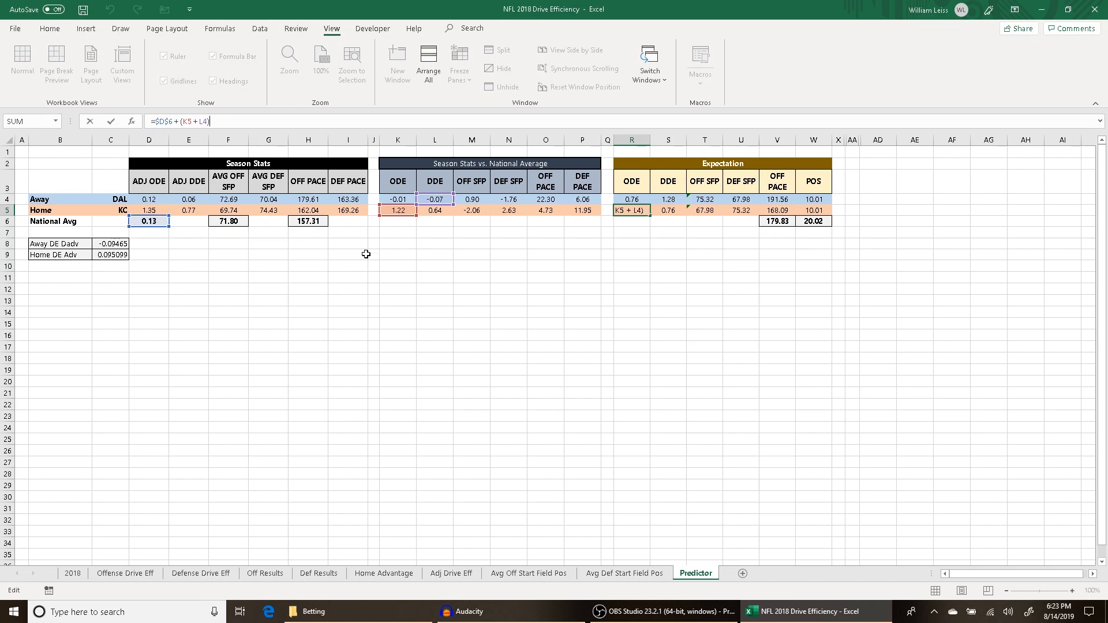
key(Return)
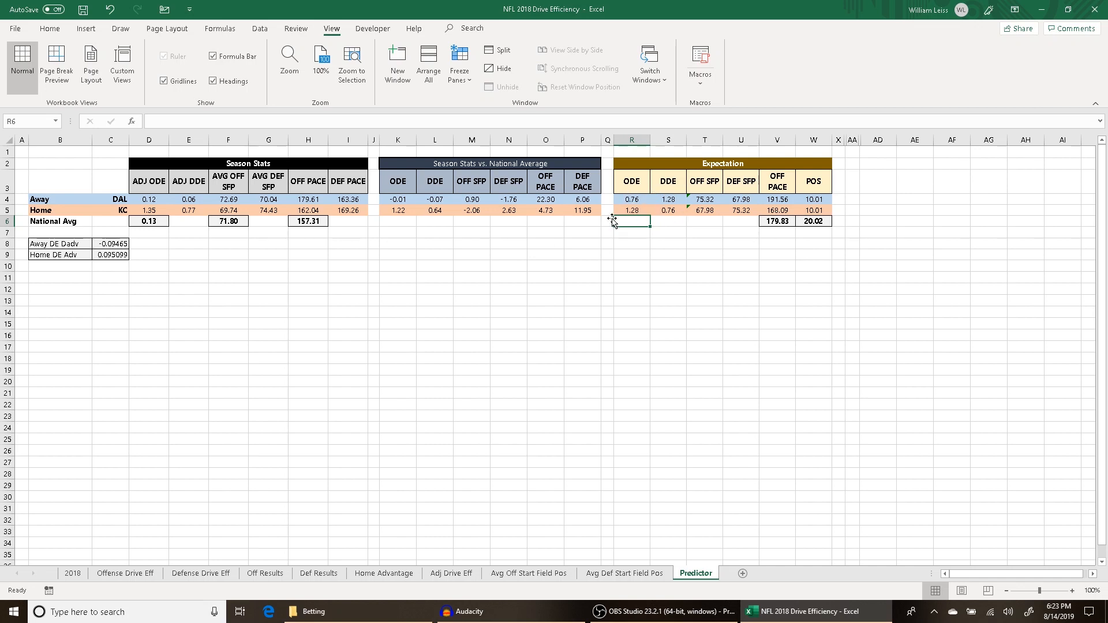
Inspect the cell references in DAL's expected OFF SFP and OFF PACE formulas.
double_click(718, 199)
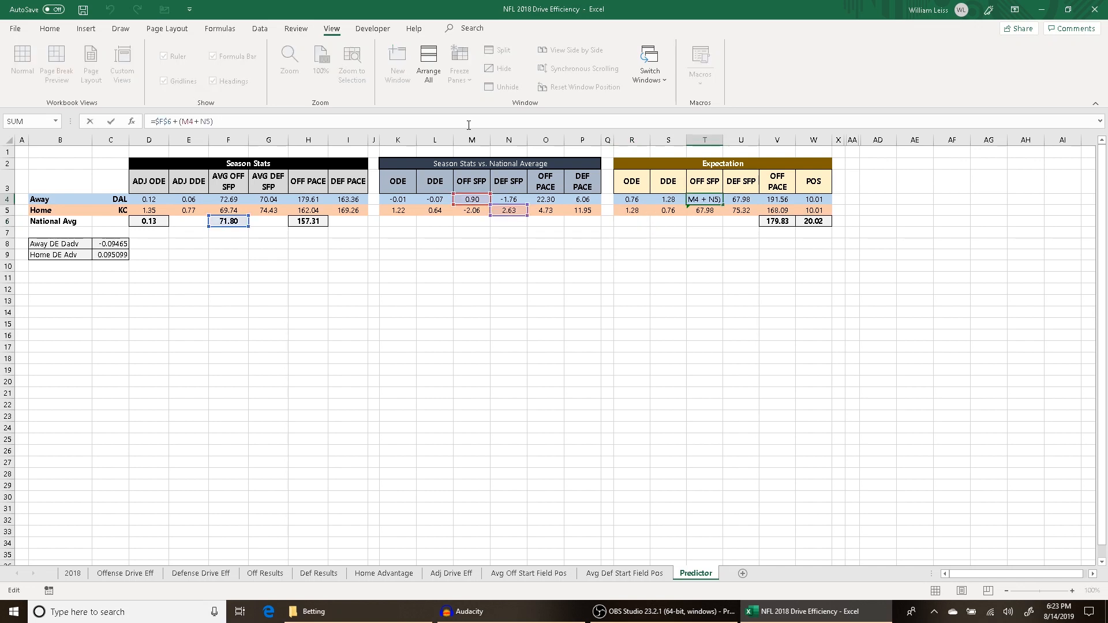
key(Return)
click(777, 199)
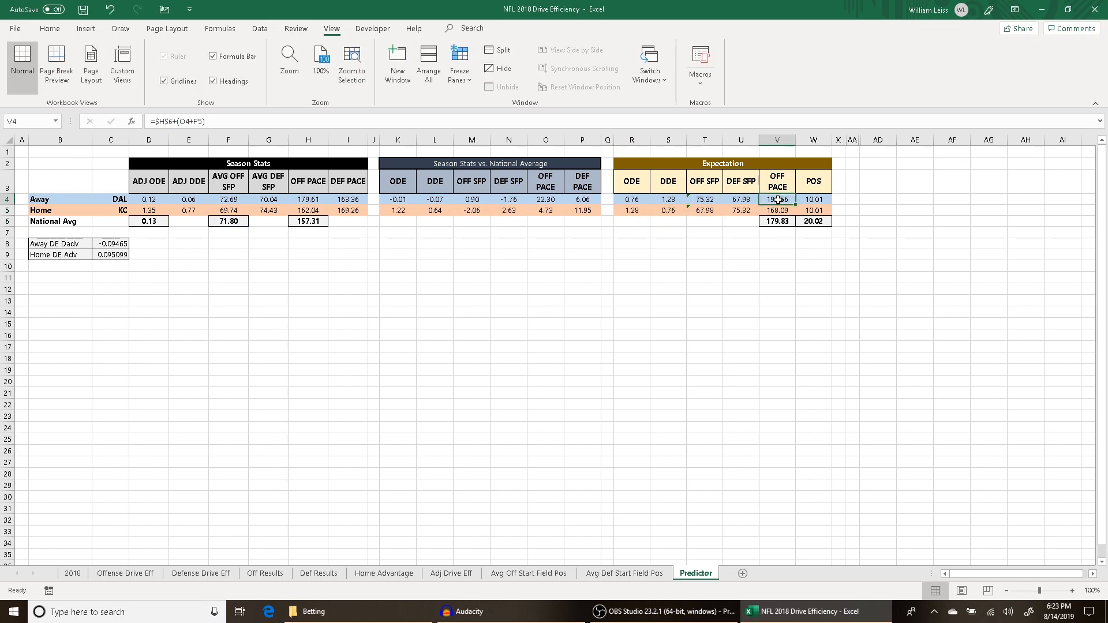
click(374, 121)
key(Return)
Check how the two teams' expected paces are averaged and how 3600 seconds is divided by that average for total possessions.
drag(777, 199, 778, 209)
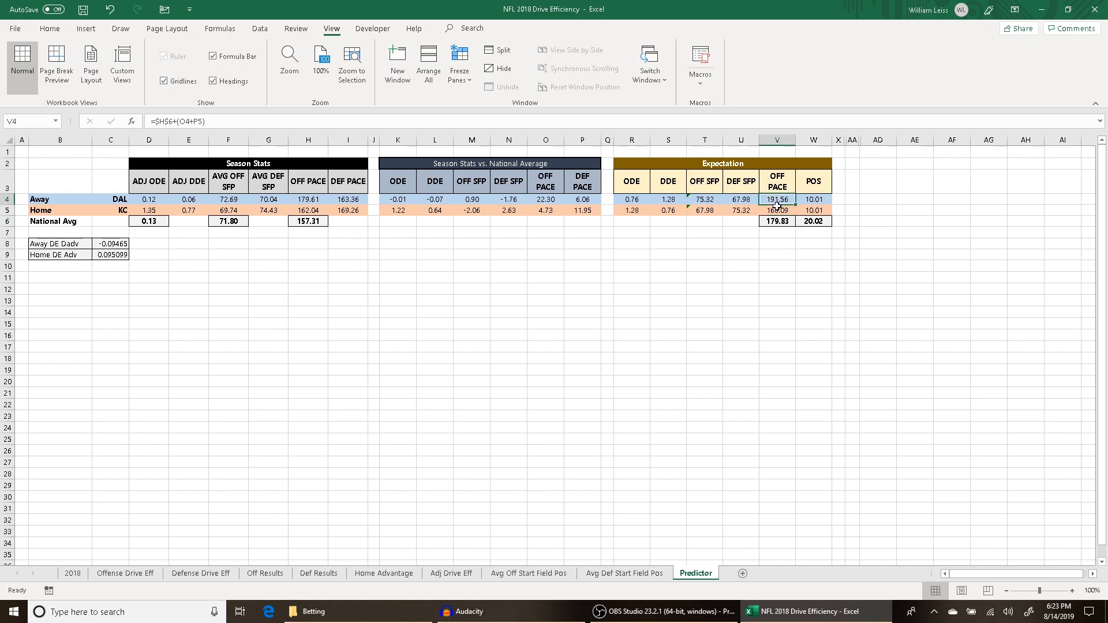
click(777, 242)
click(778, 222)
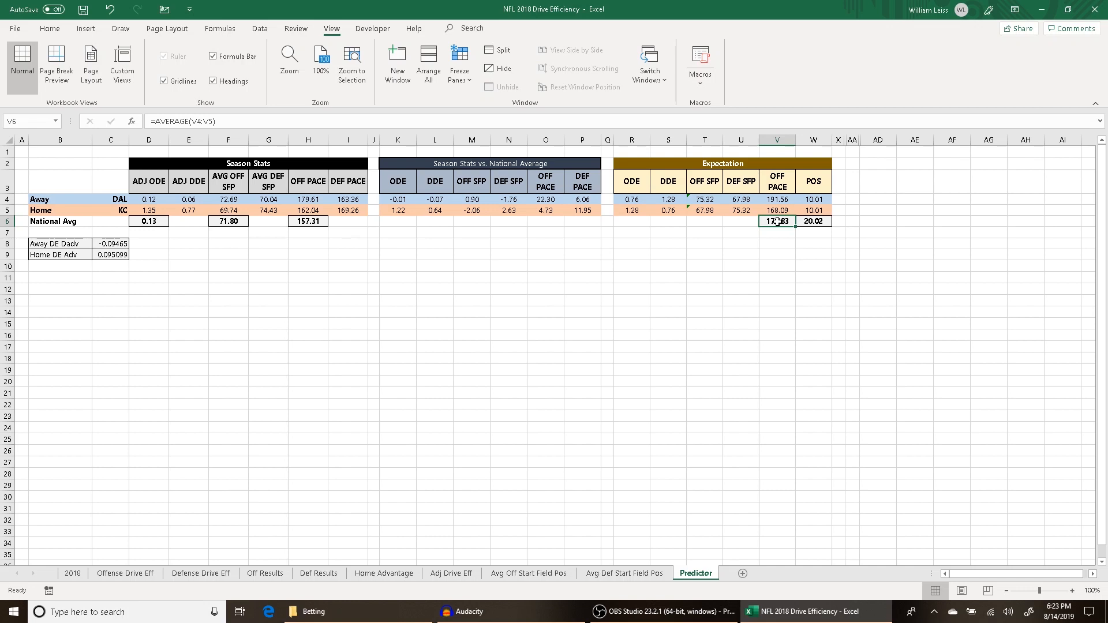
click(777, 265)
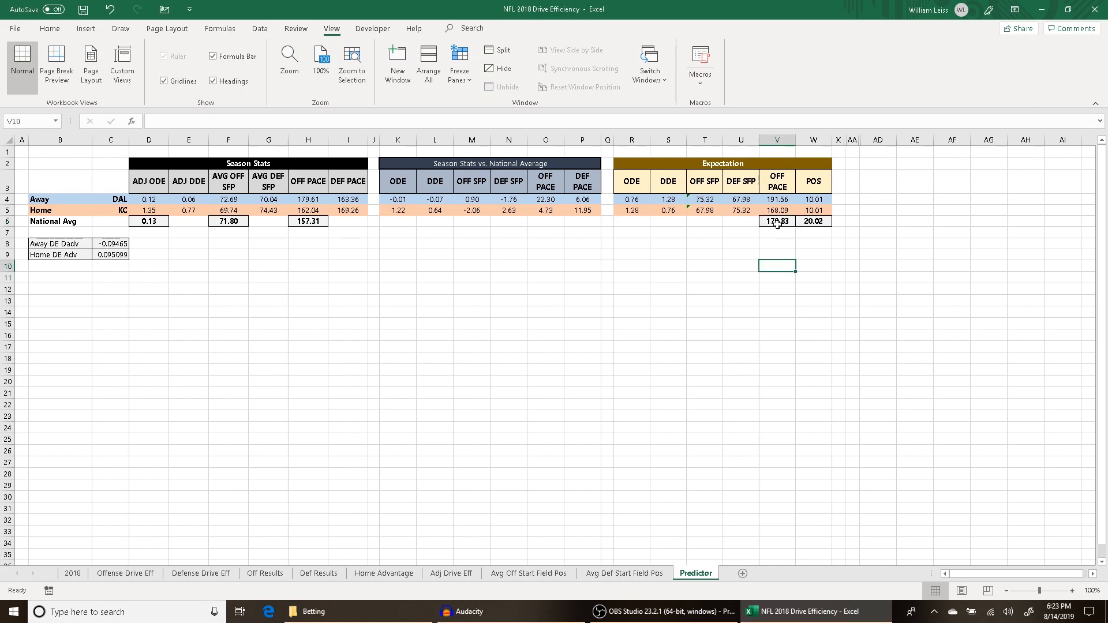
click(806, 222)
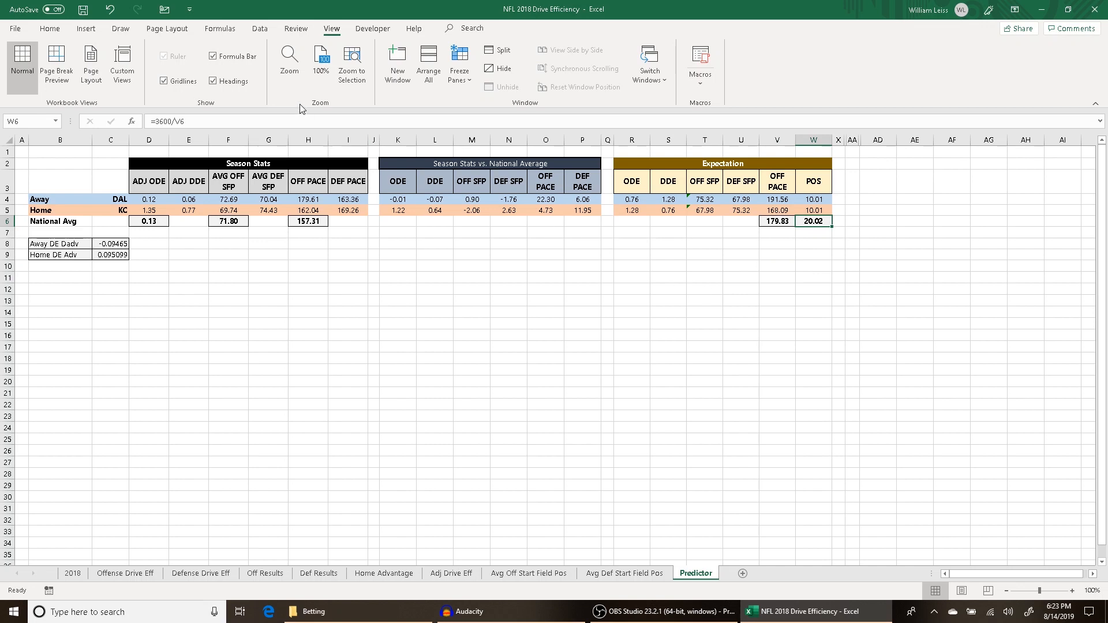
key(F2)
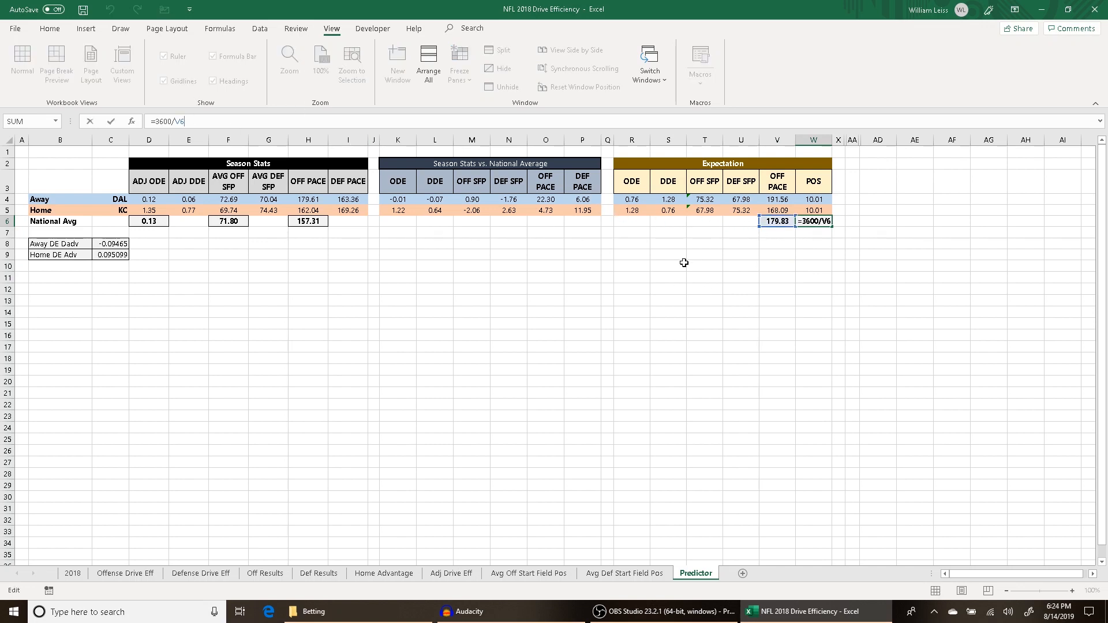
key(Return)
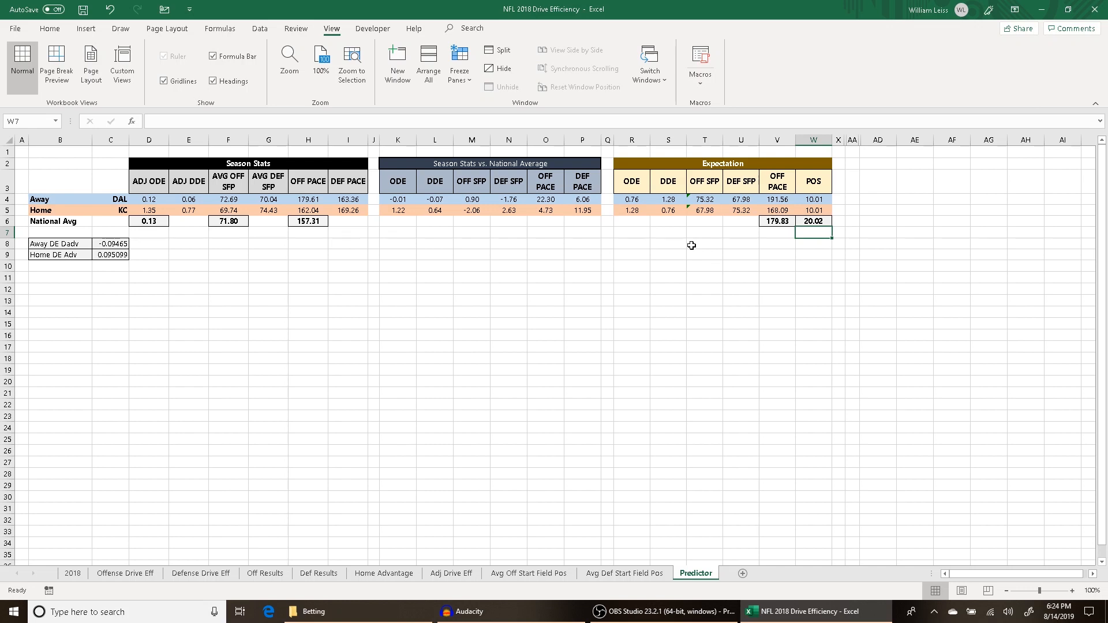
Unhide the Base Field Pos/EXP columns Y and Z beside the Expectation block.
drag(838, 140, 853, 140)
right_click(851, 141)
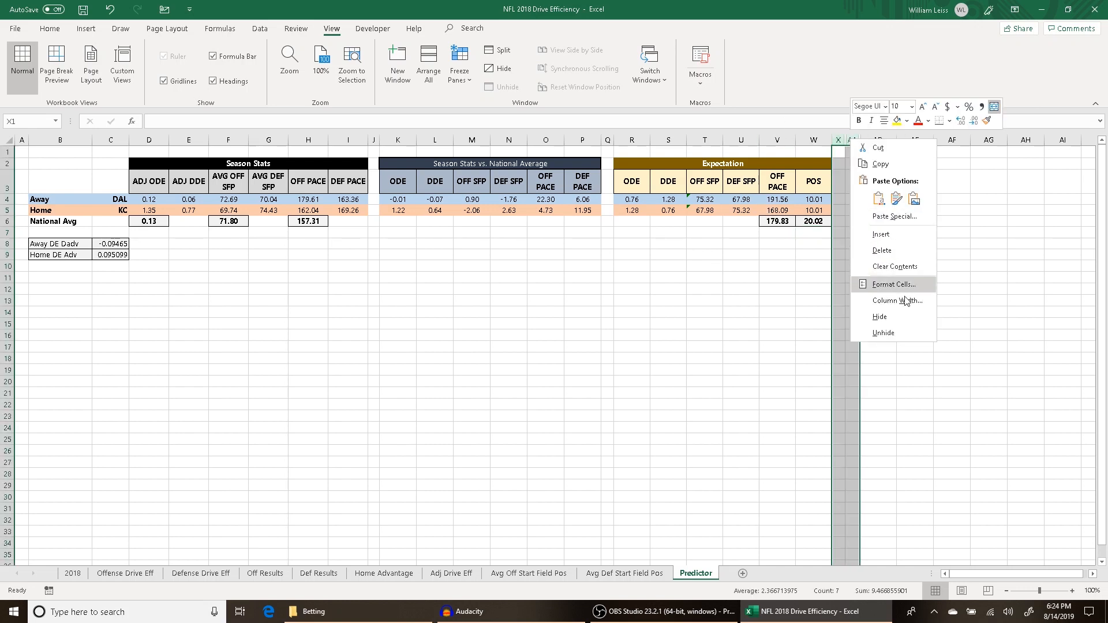
click(883, 333)
click(741, 311)
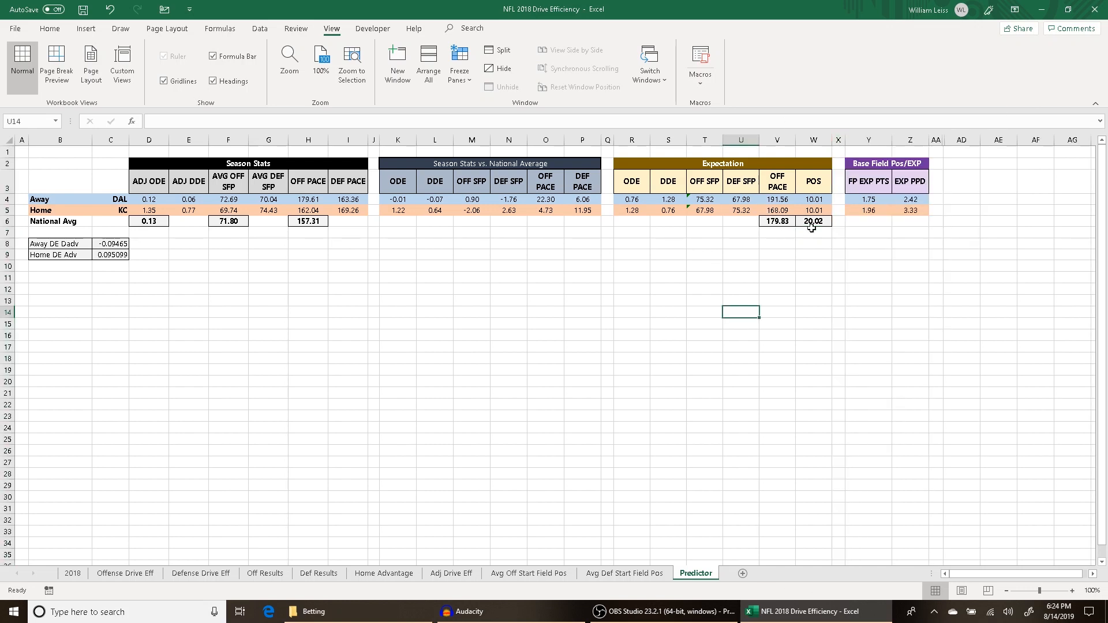
Inspect the polynomial FP EXP PTS formulas for DAL and KC that use each team's expected OFF SFP.
double_click(872, 199)
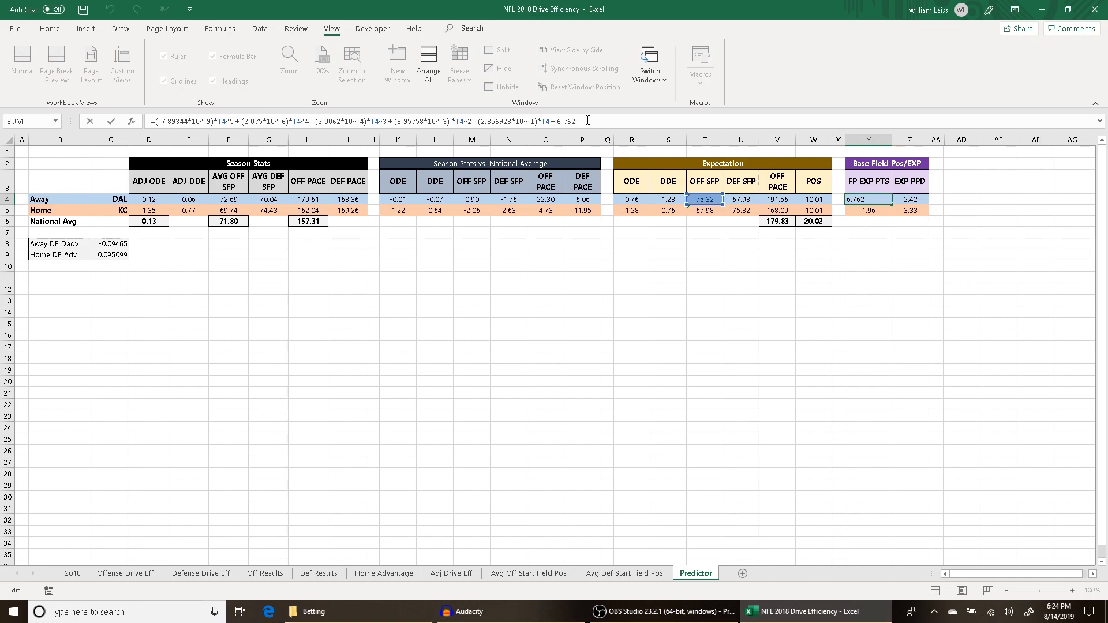
key(ctrl+Return)
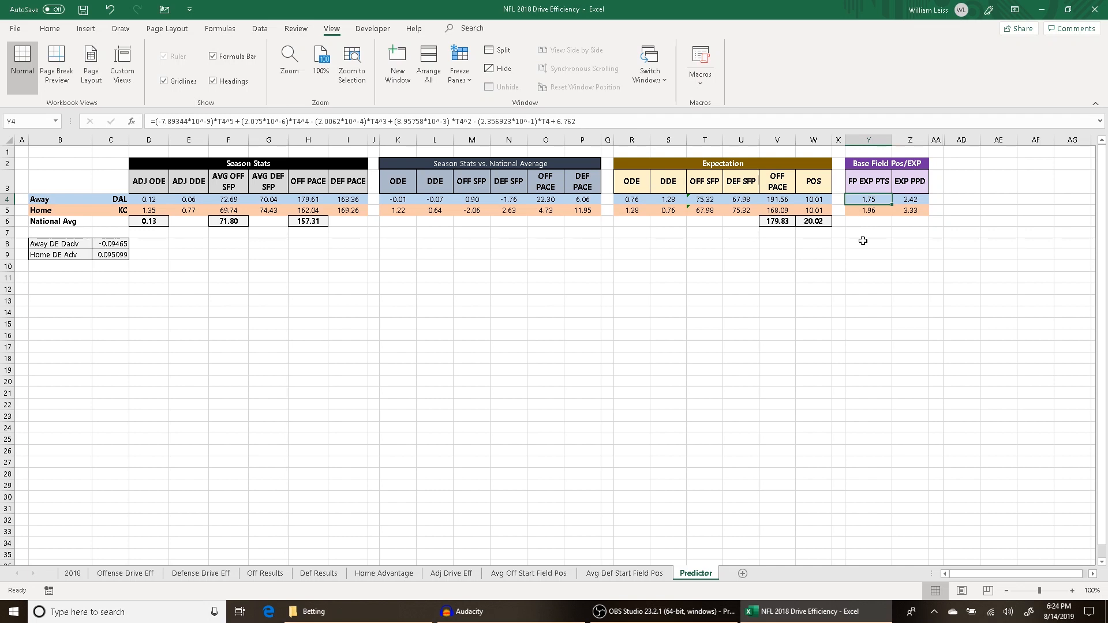
click(865, 212)
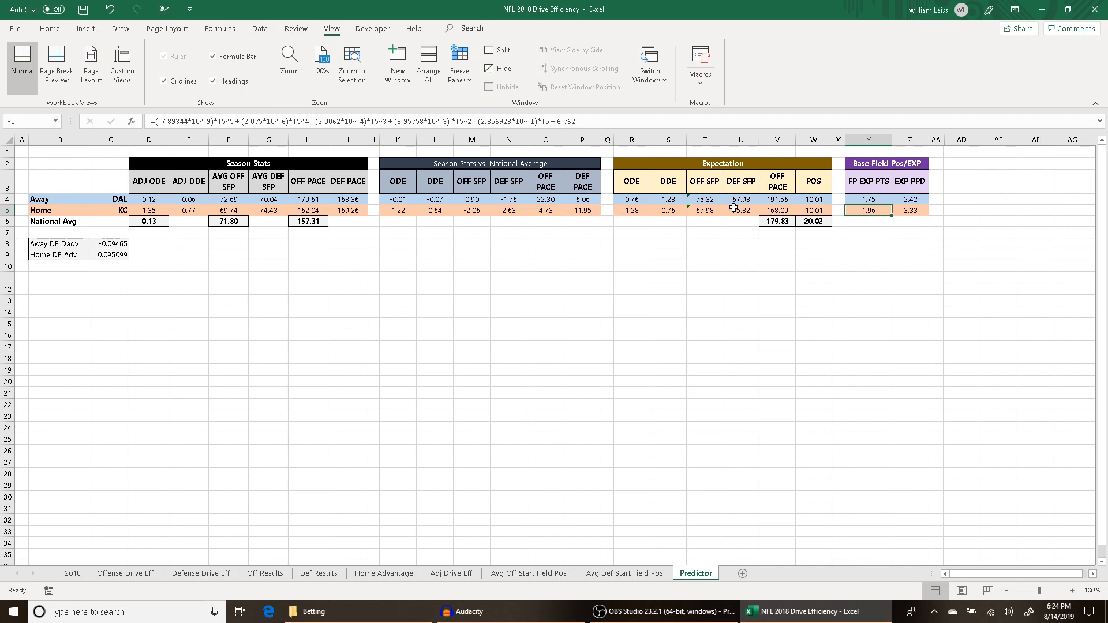
click(636, 119)
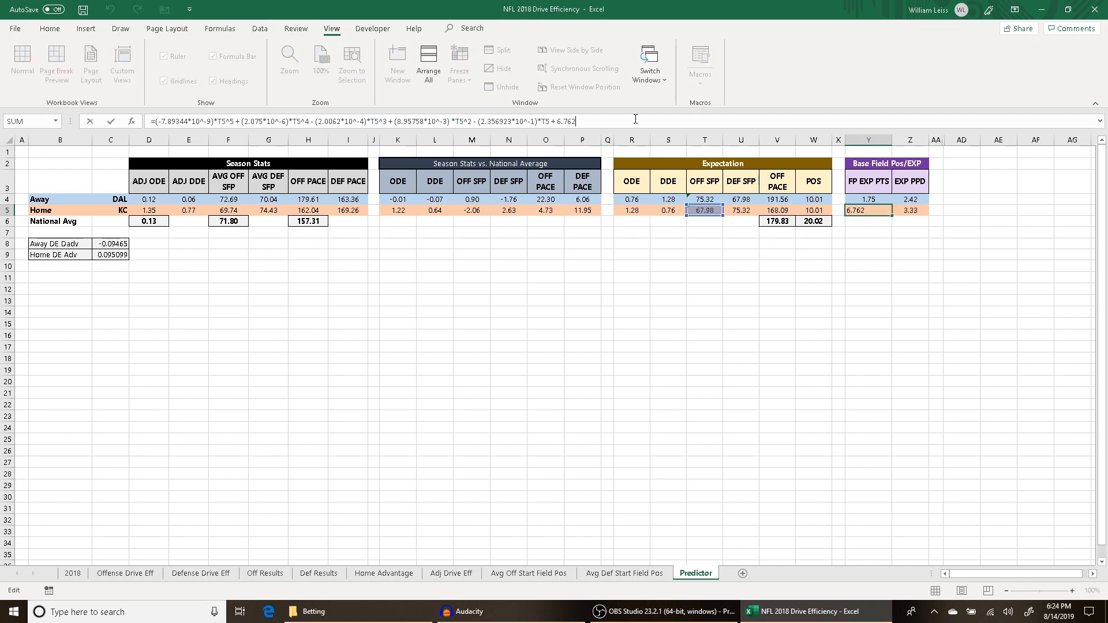
key(Return)
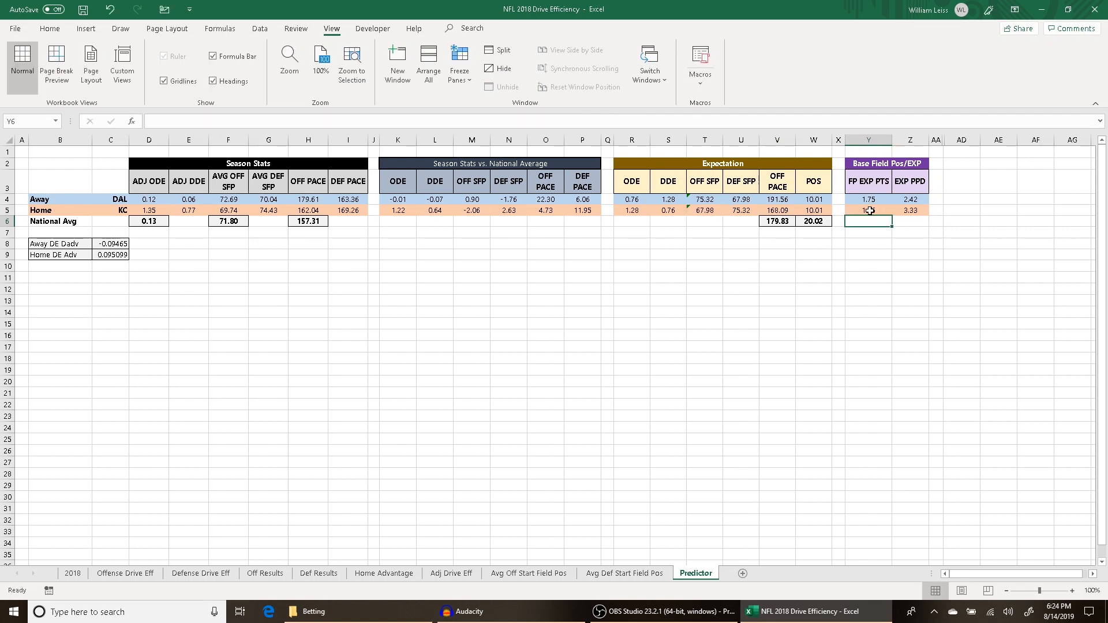
Inspect DAL's EXP PPD formula and trace its expected ODE and FP EXP PTS inputs.
click(904, 205)
click(762, 123)
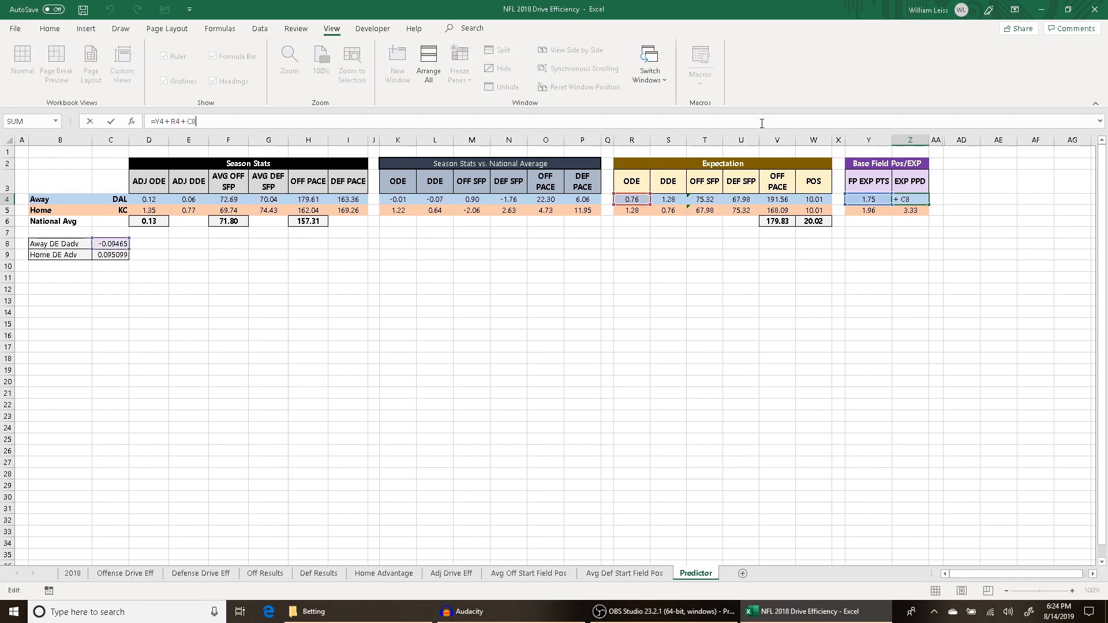
click(641, 198)
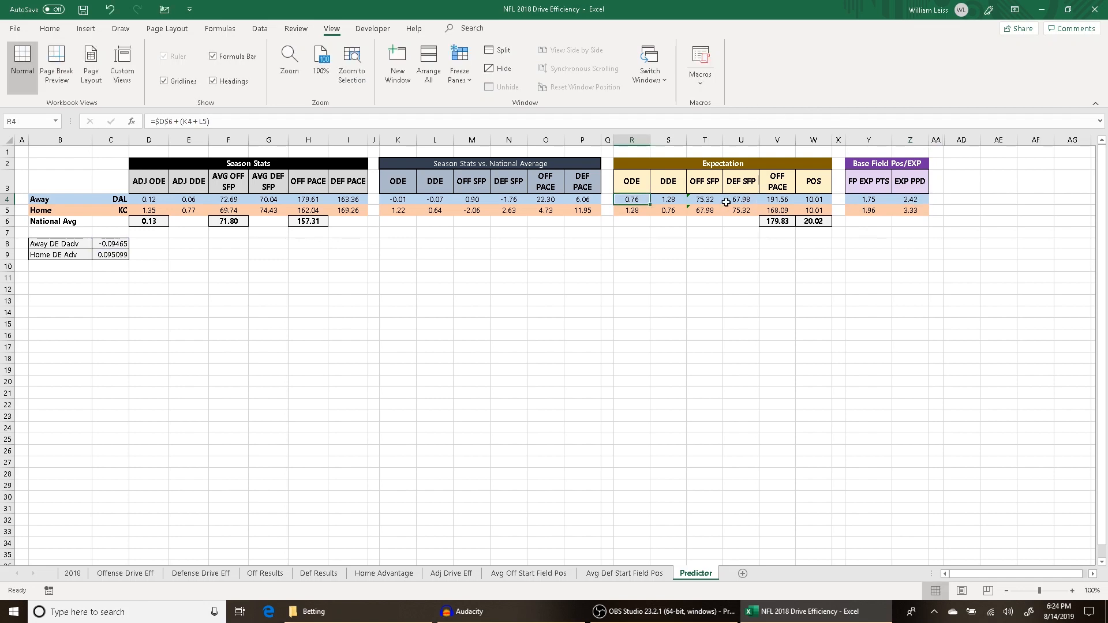
ctrl+click(867, 201)
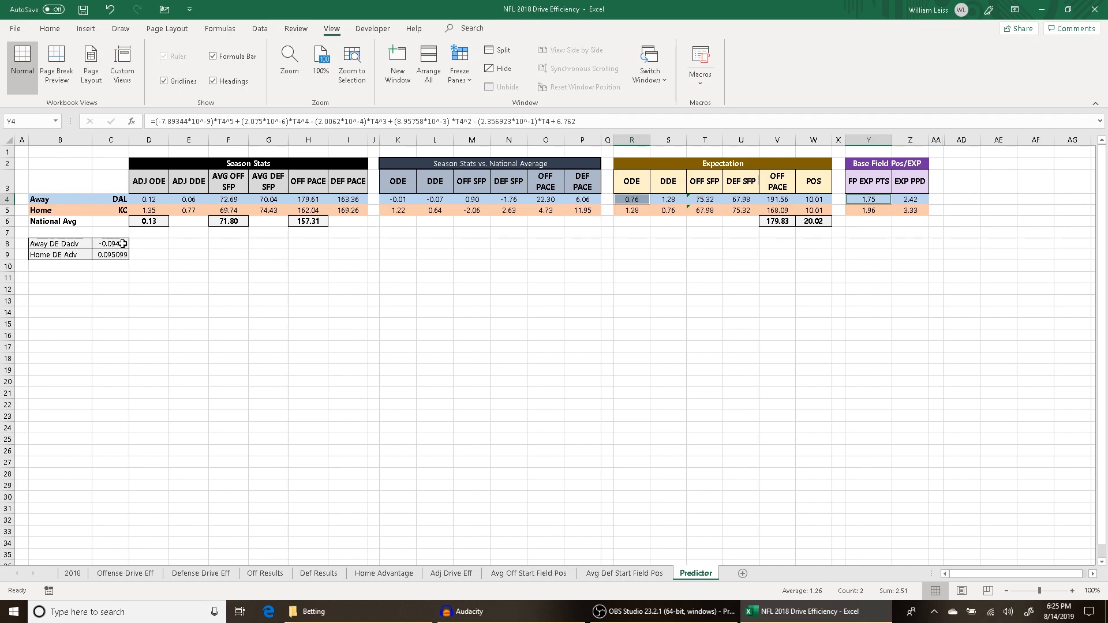
click(955, 229)
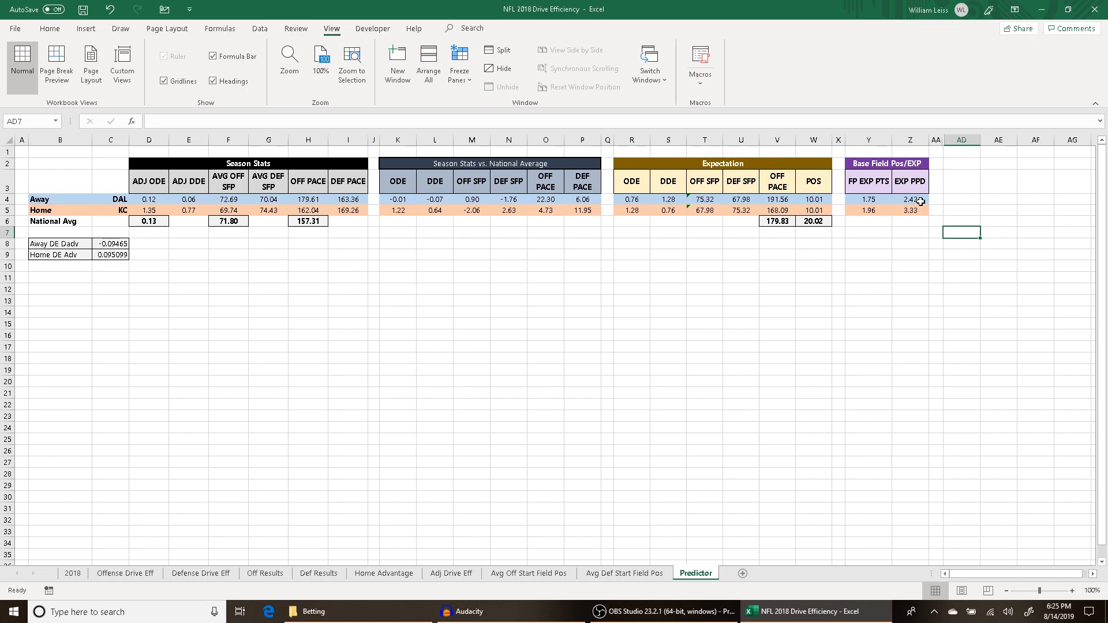
Inspect the cell references in DAL's EXP PPD formula, including the Away drive efficiency adjustment in C8.
click(920, 201)
click(730, 122)
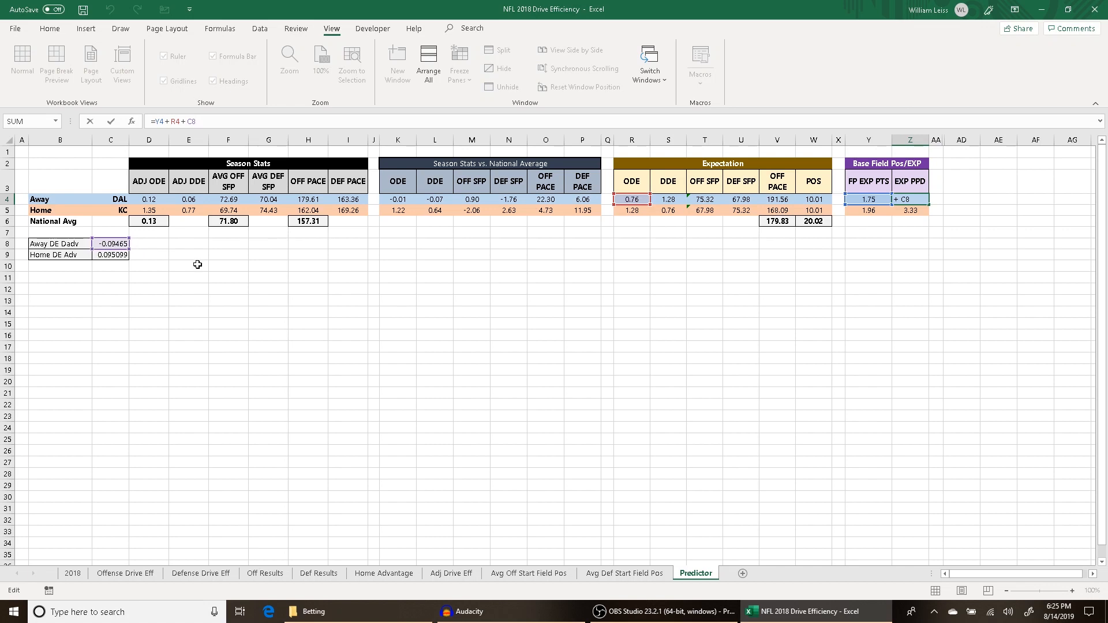
key(Return)
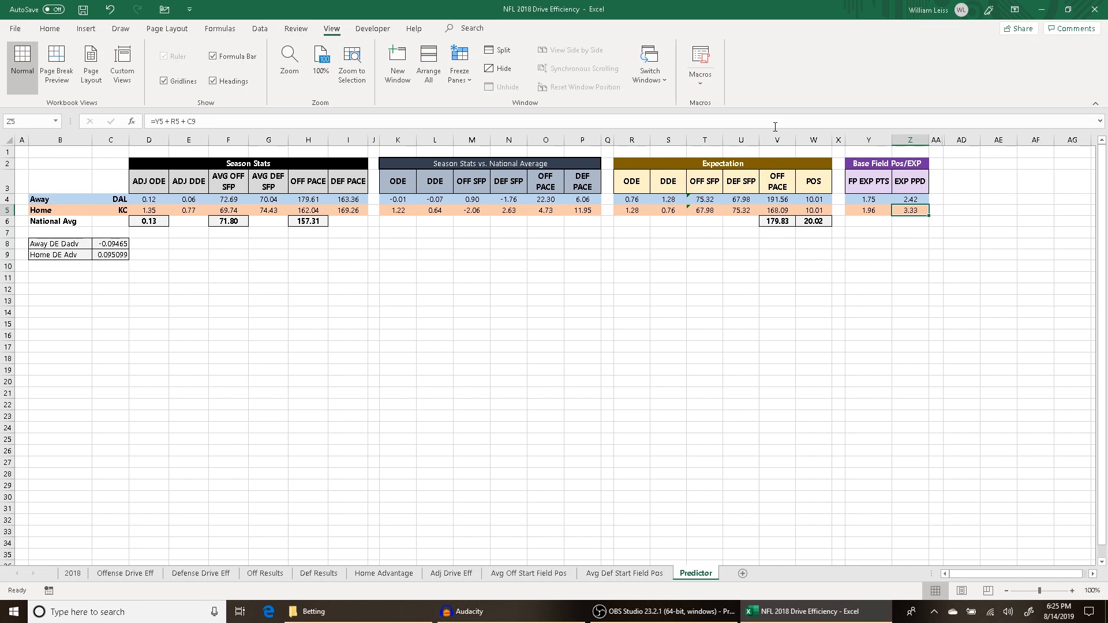
Trace KC's EXP PPD formula through its FP EXP PTS, expected ODE and Home DE Adv inputs.
click(866, 209)
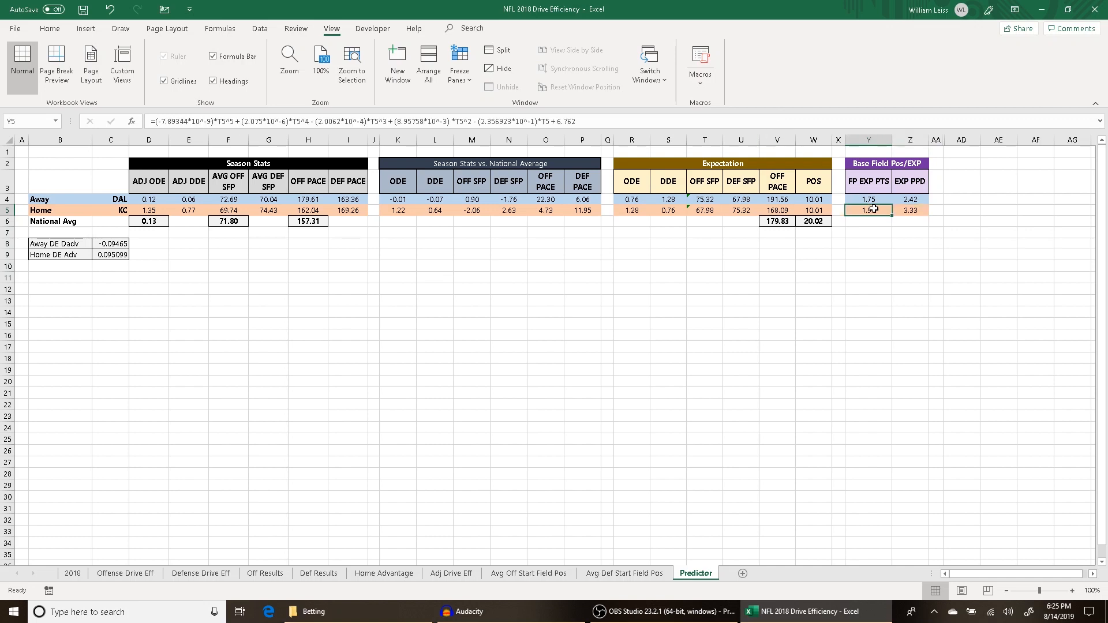
ctrl+click(644, 210)
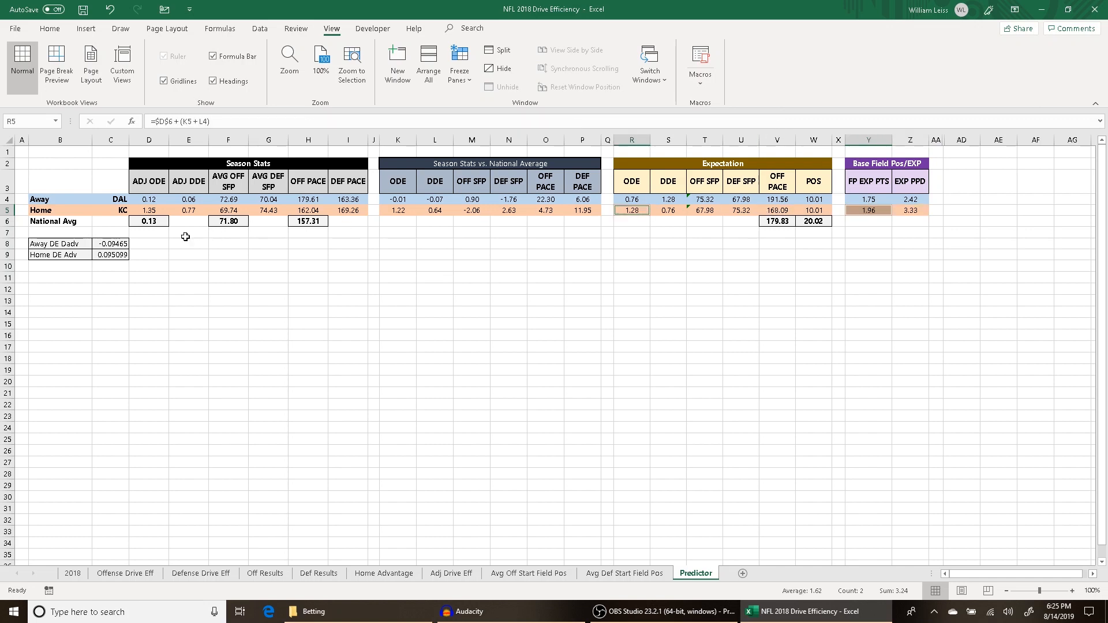
ctrl+click(122, 254)
click(774, 315)
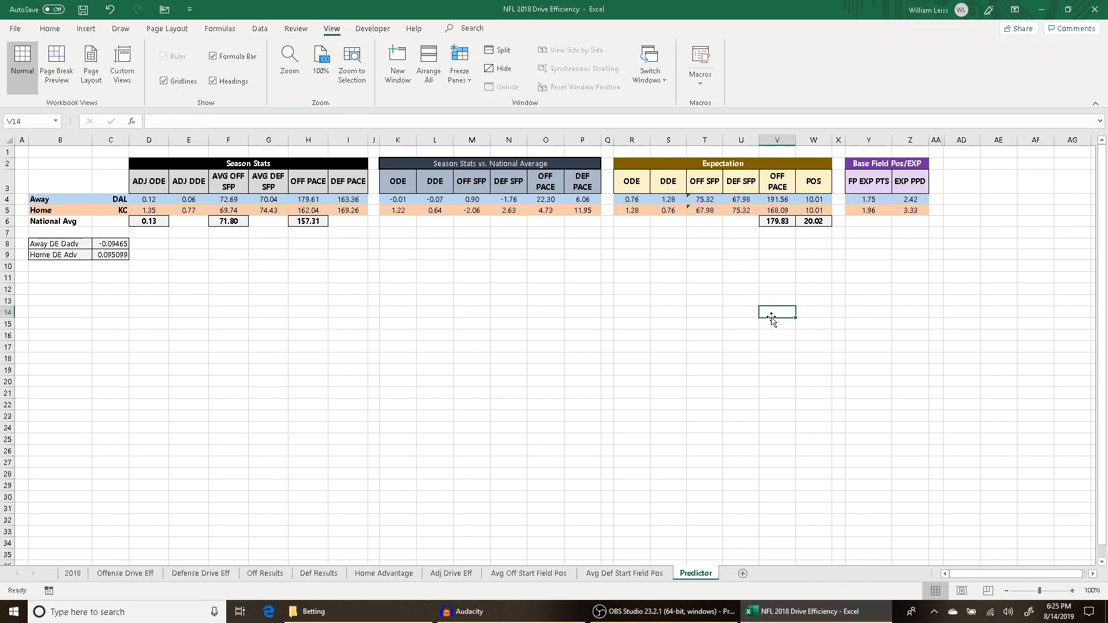
click(910, 210)
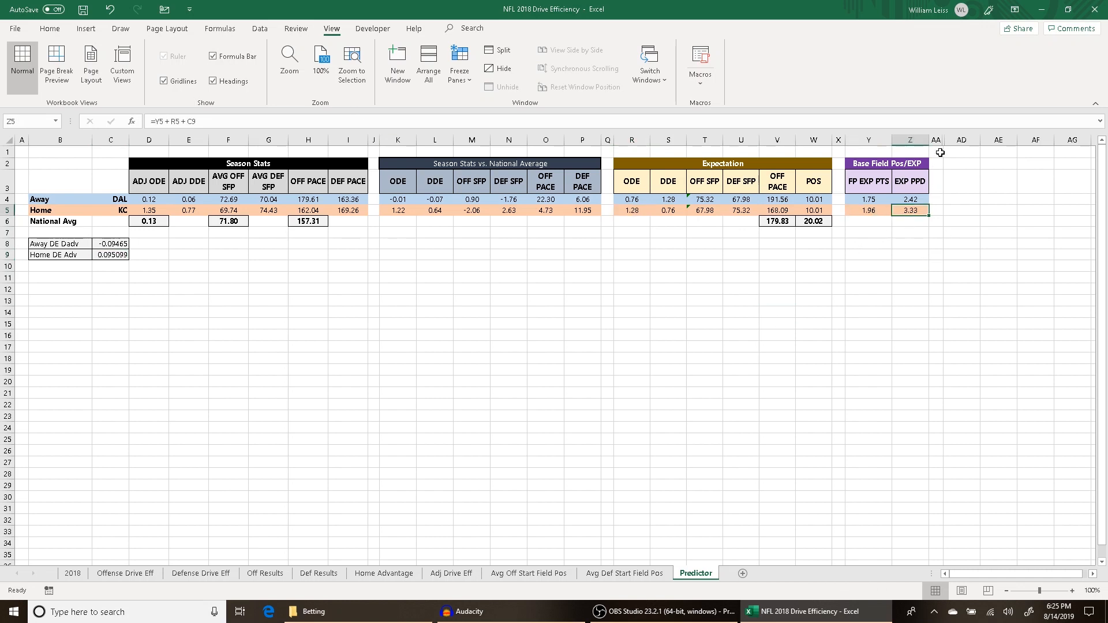
Unhide the Score Projection columns AB and AC beside the Base Field Pos/EXP block.
drag(935, 139, 953, 139)
right_click(953, 139)
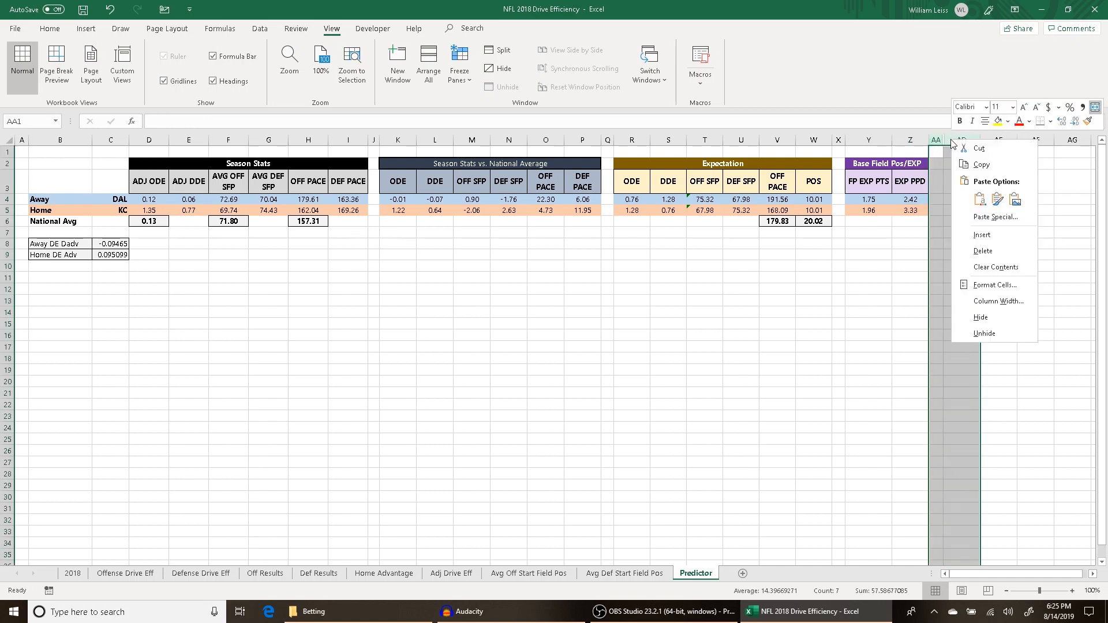
click(989, 300)
click(858, 253)
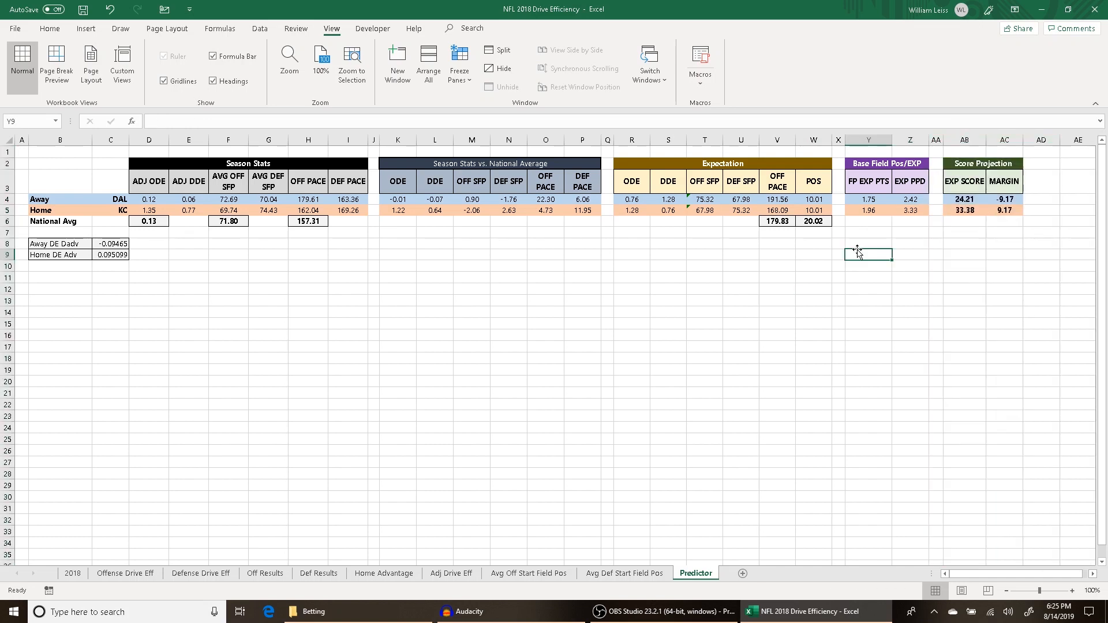
Inspect how the EXP SCORE formulas for DAL and KC multiply each team's EXP PPD by its expected possessions.
click(822, 198)
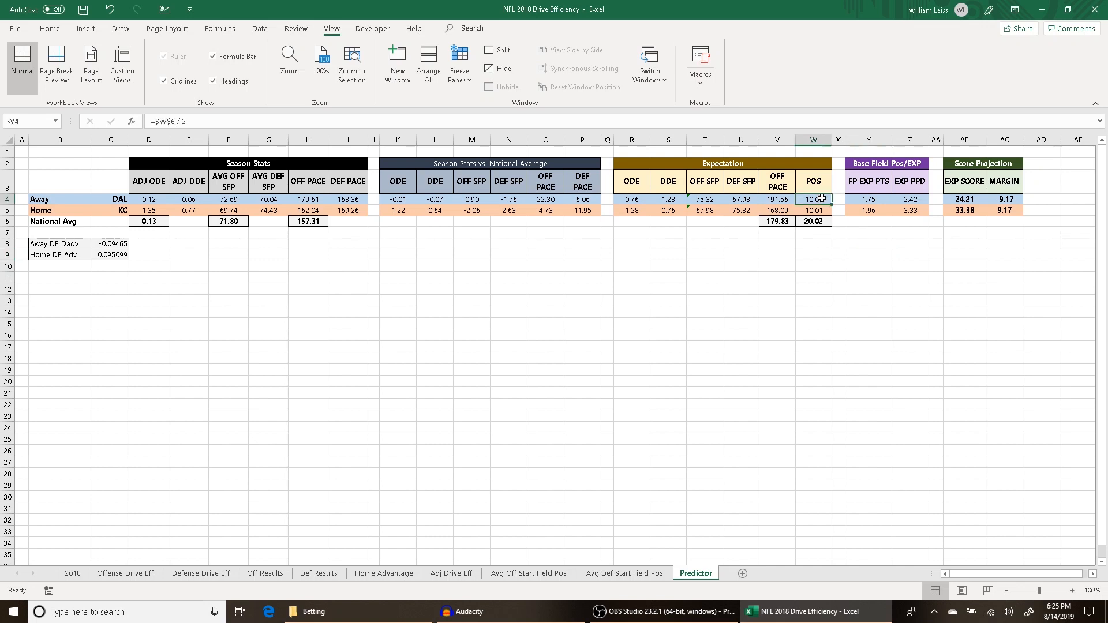
click(911, 201)
click(959, 289)
click(963, 202)
click(968, 212)
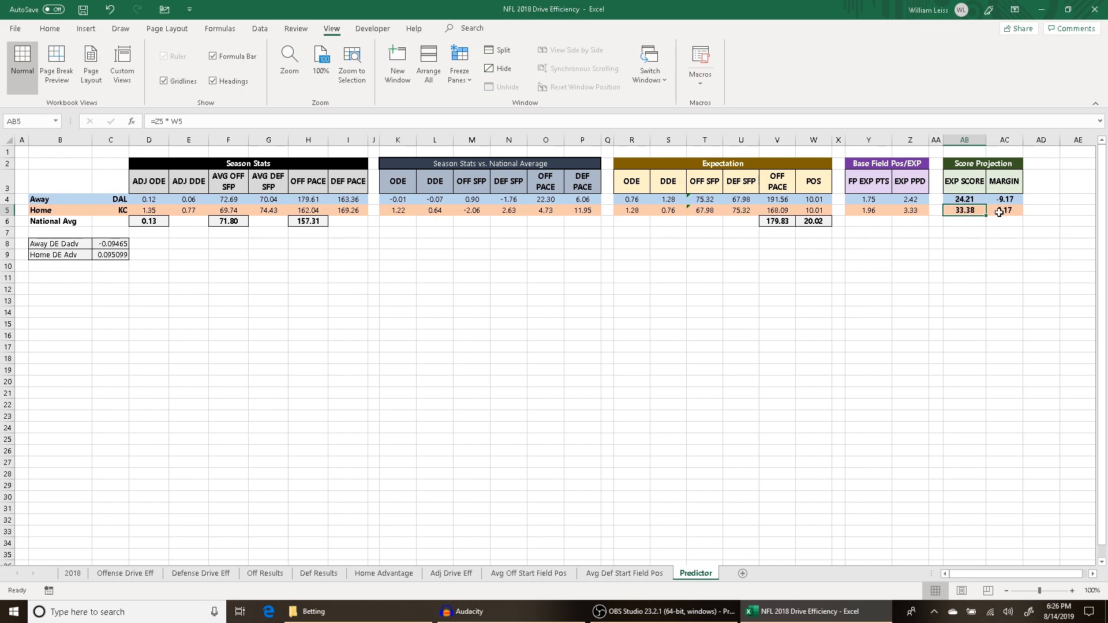
click(896, 300)
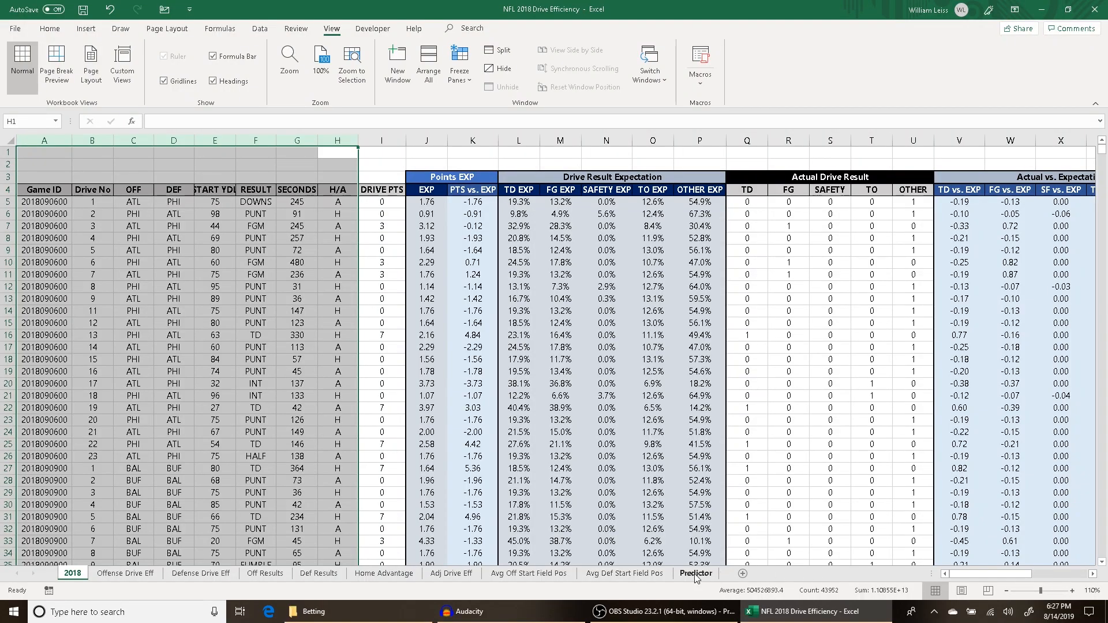
Review the Predictor sheet against the 2018 drive data sheet, finishing on Predictor.
click(695, 574)
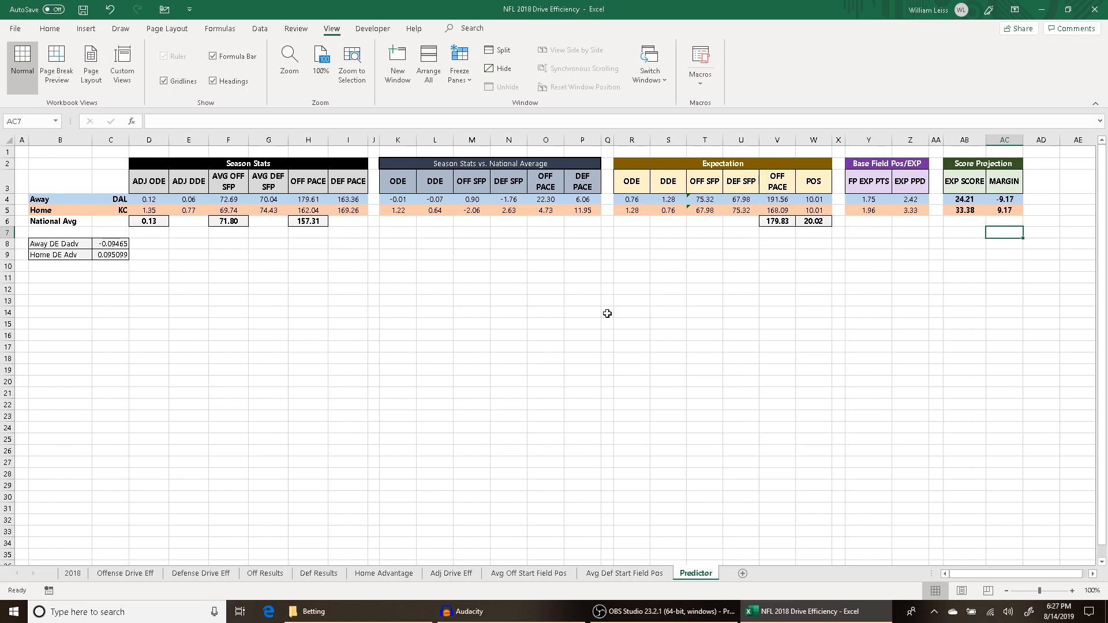
click(72, 573)
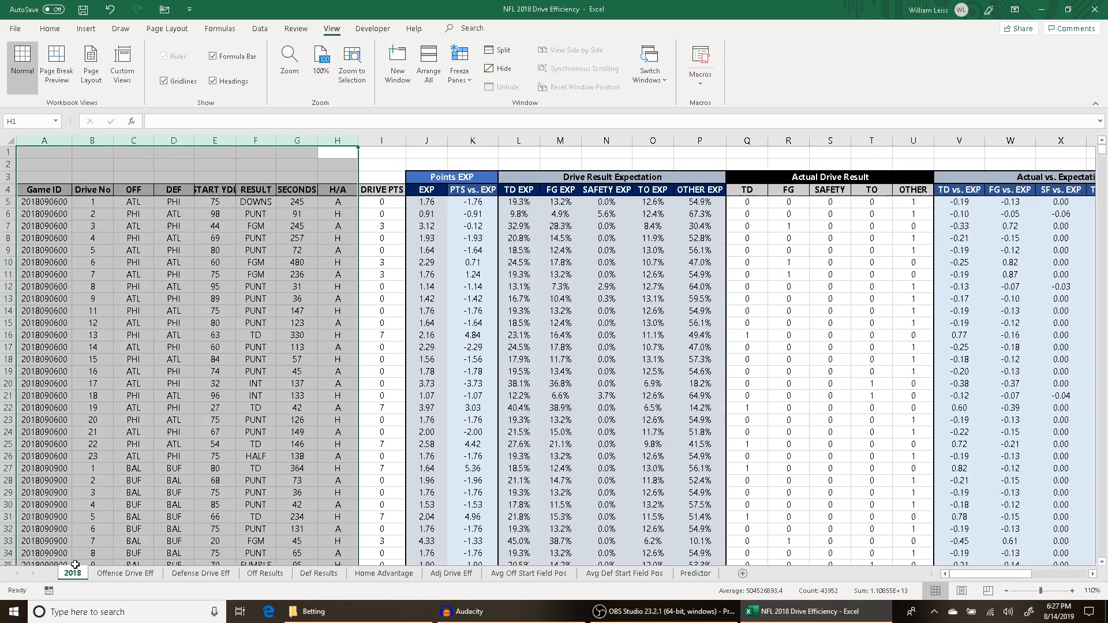
click(695, 574)
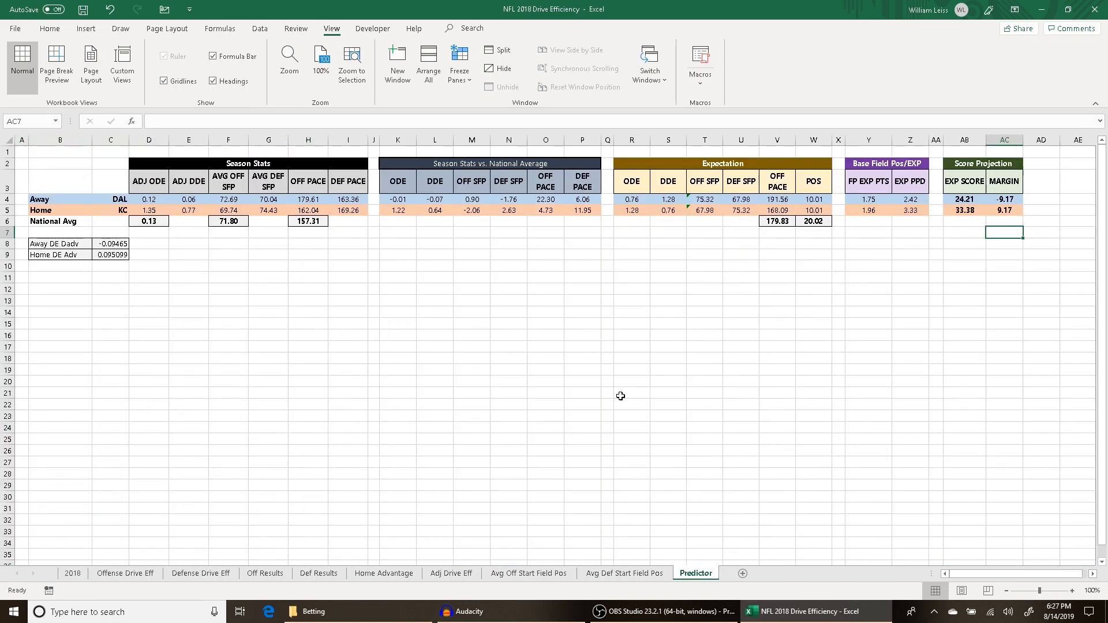